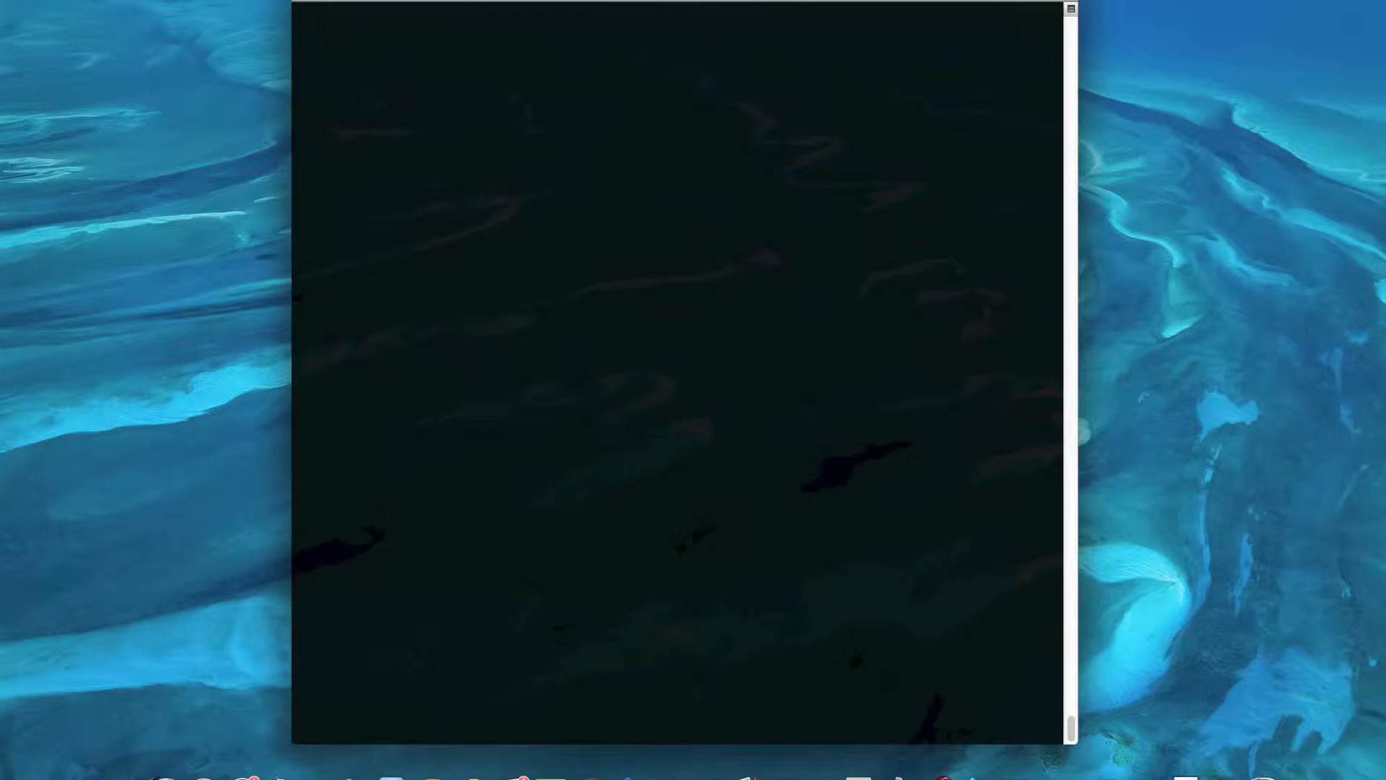
- Set the administrative user name to admin, then enter and re-enter the administrative password
key("Return")
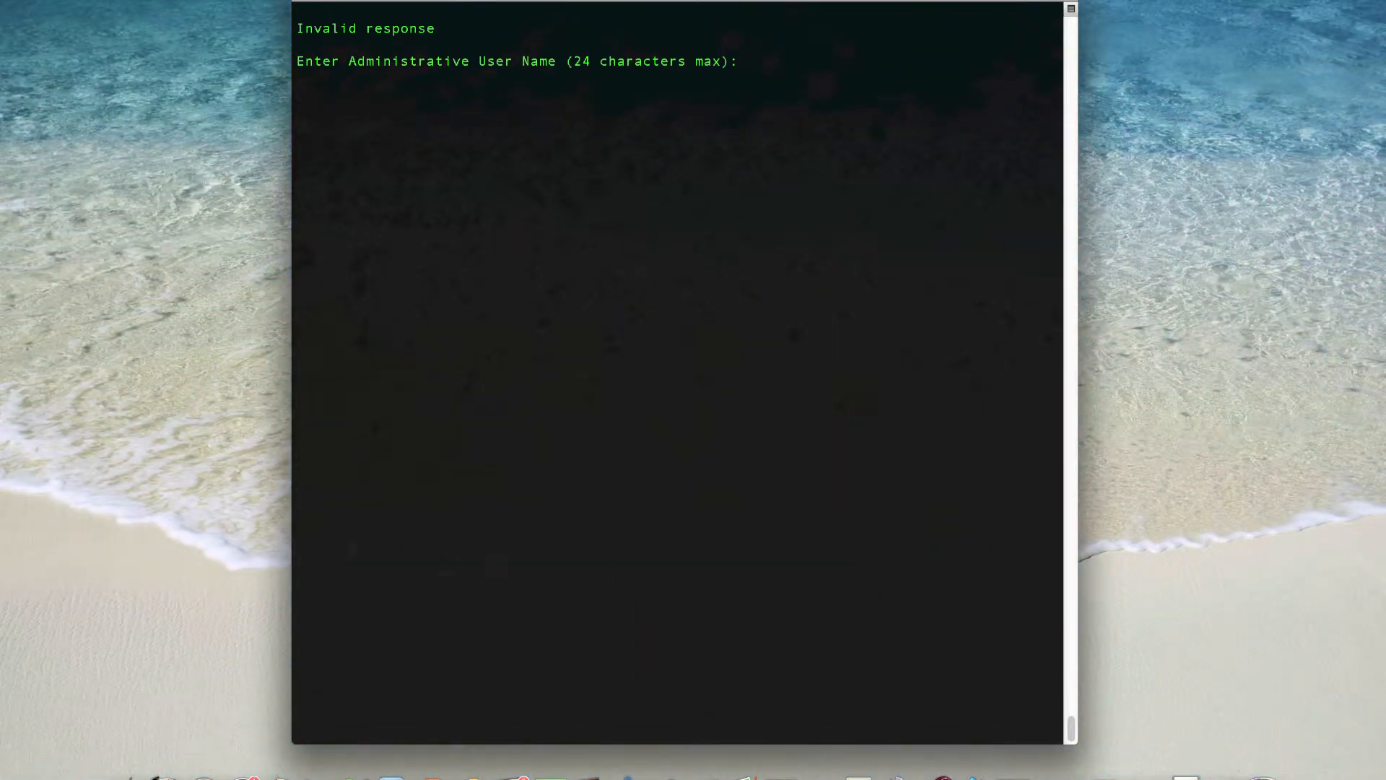
type("admin")
key("Return")
type("********")
key("Return")
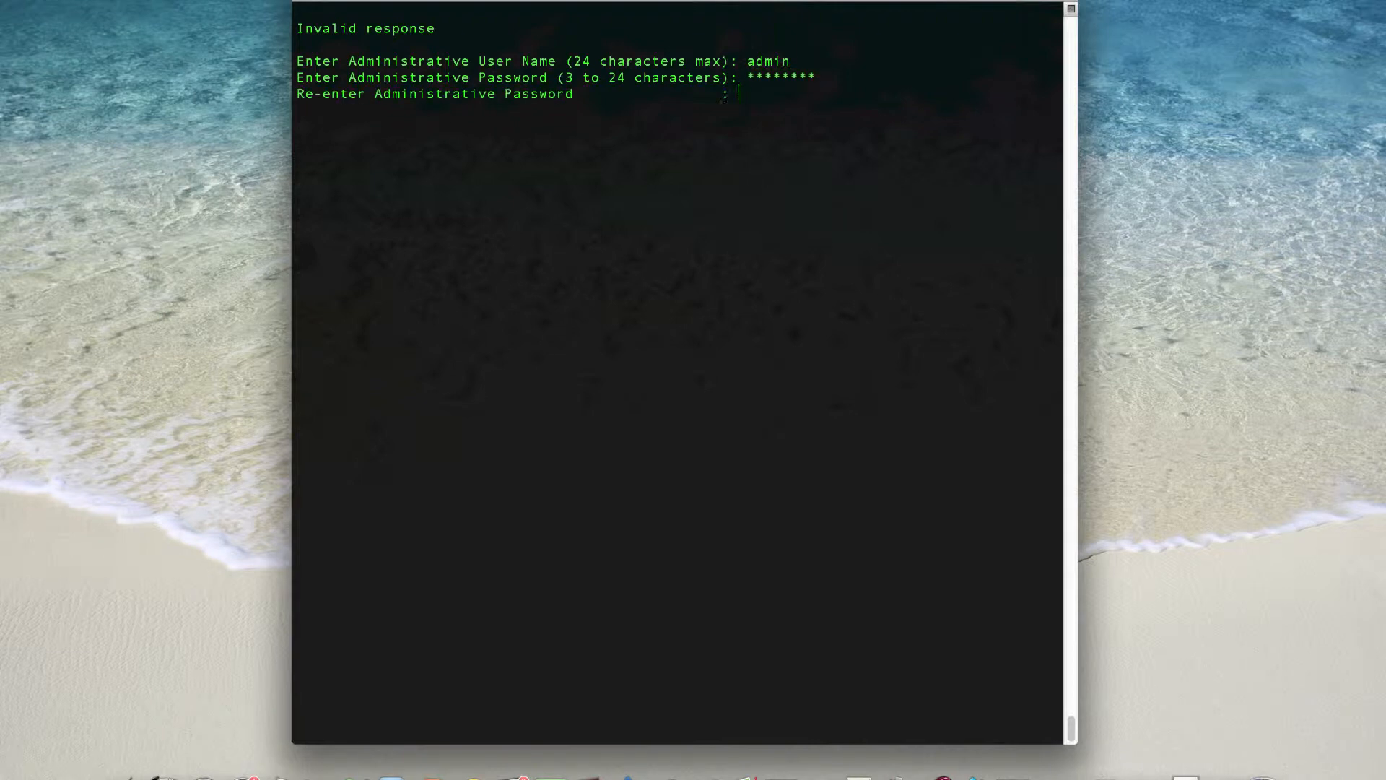
type("********")
key("Return")
- Set the management interface to IP address 192.168.1.2, netmask 255.255.255.0 and default router 192.168.1.1
type("192.168.")
type("1")
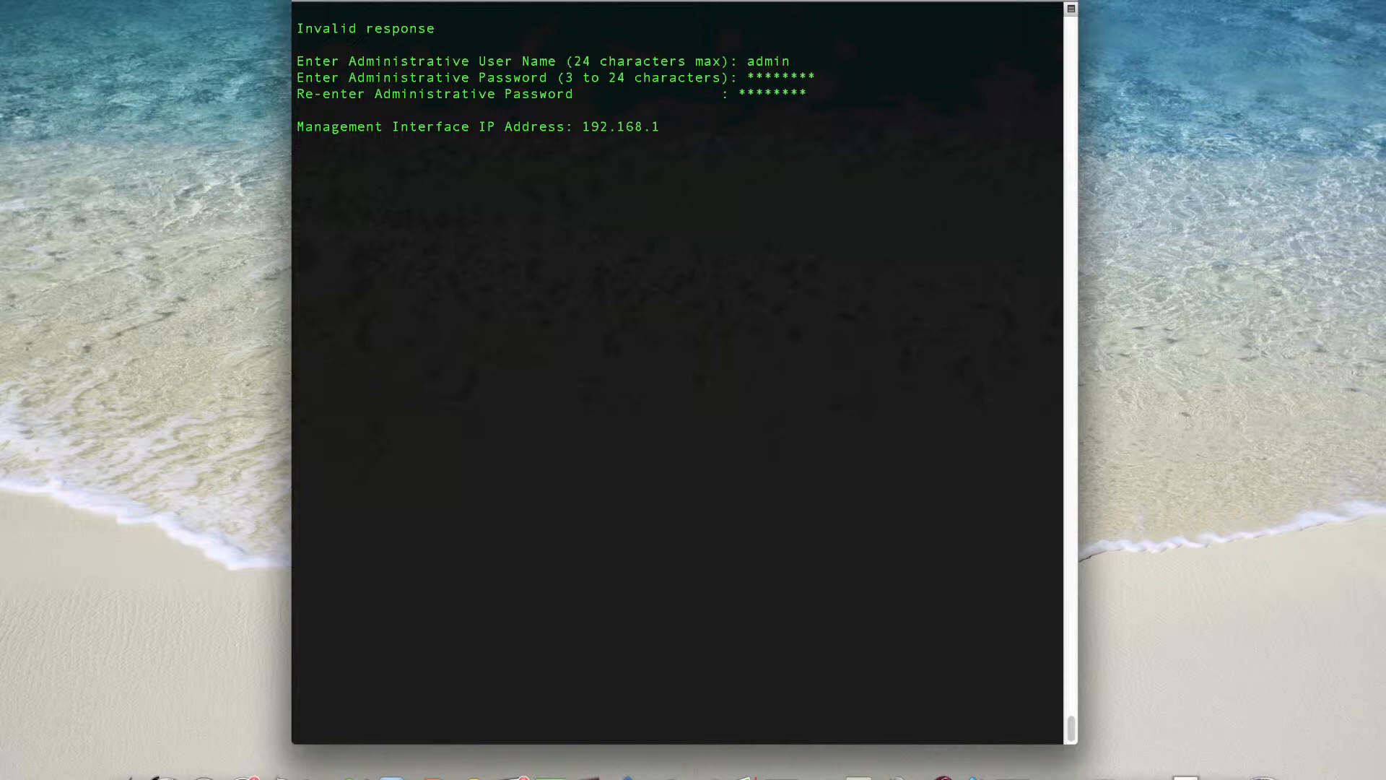
type(".2")
key("Return")
type("255.255.2")
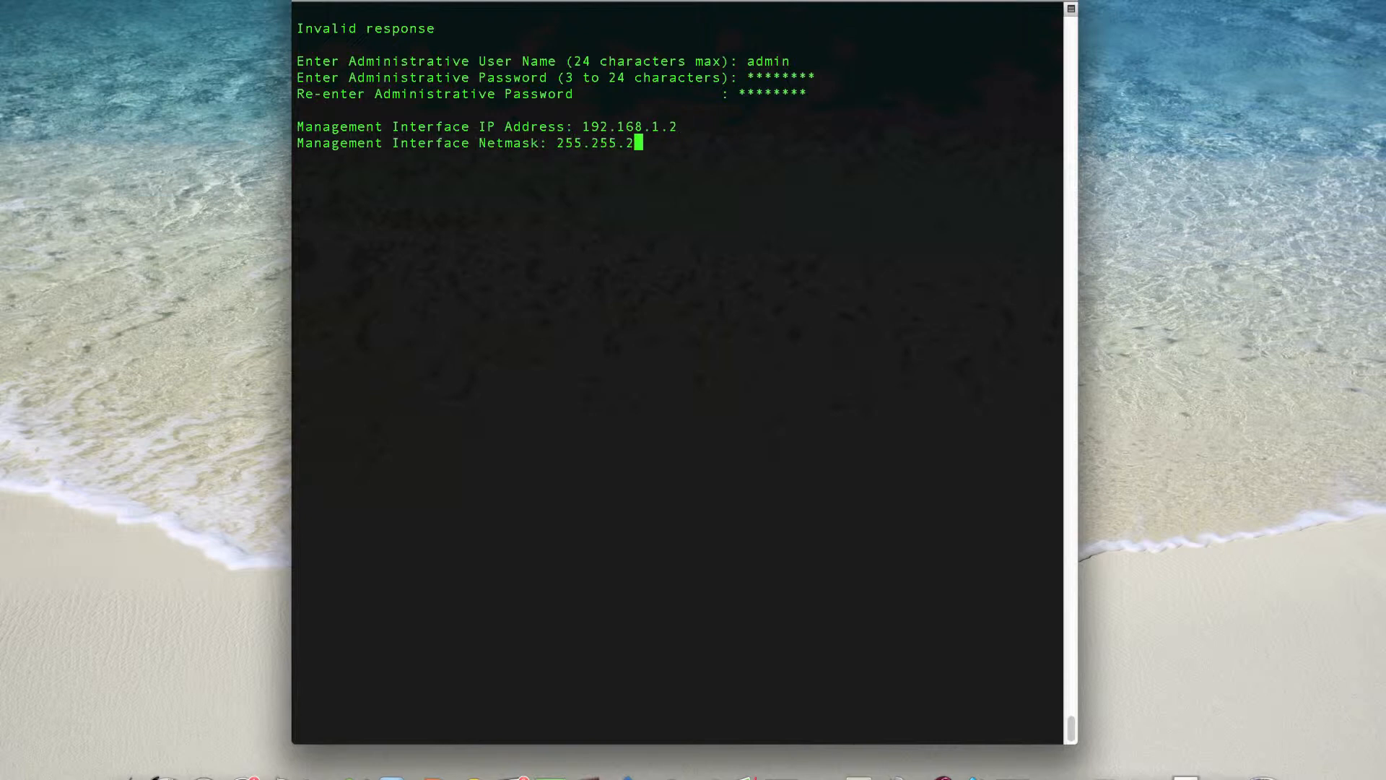
type("55.0")
key("Return")
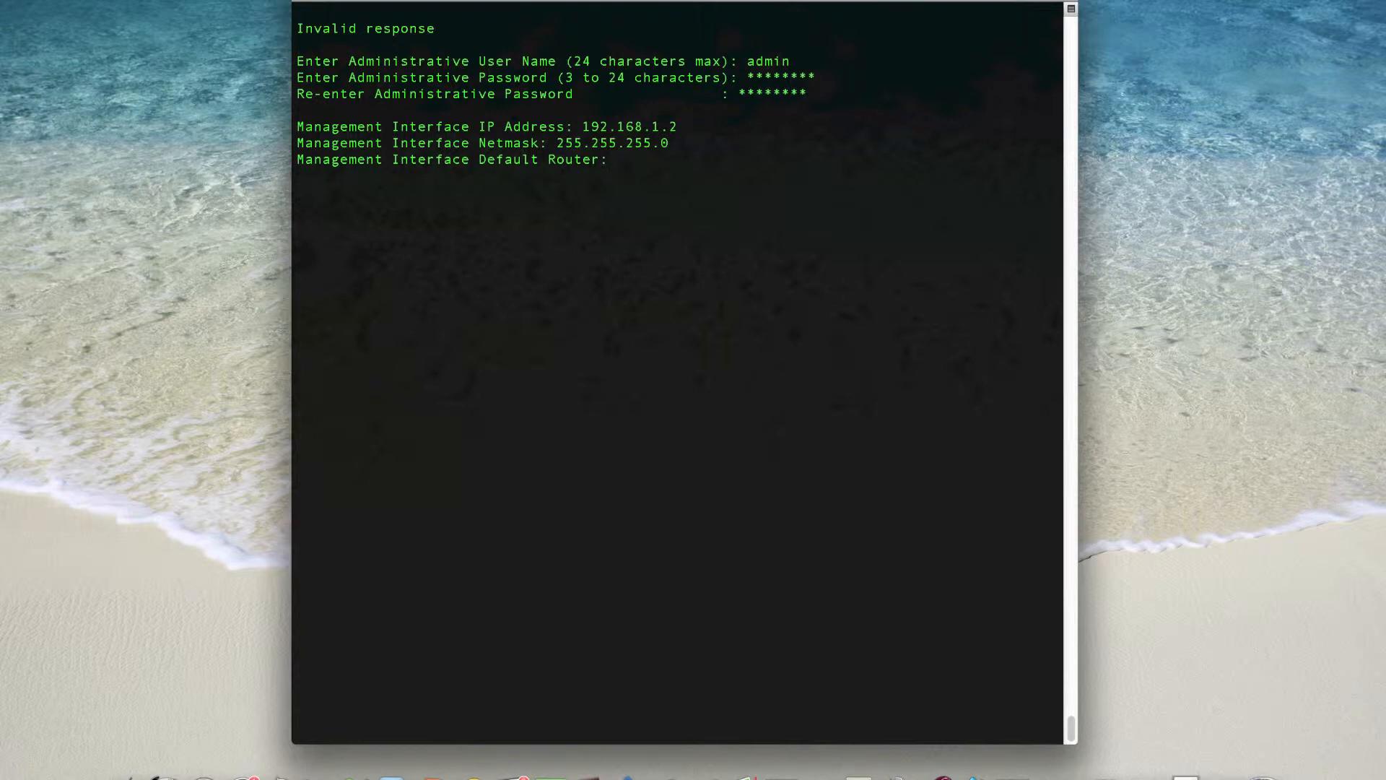
type("192.168.1.1")
key("Return")
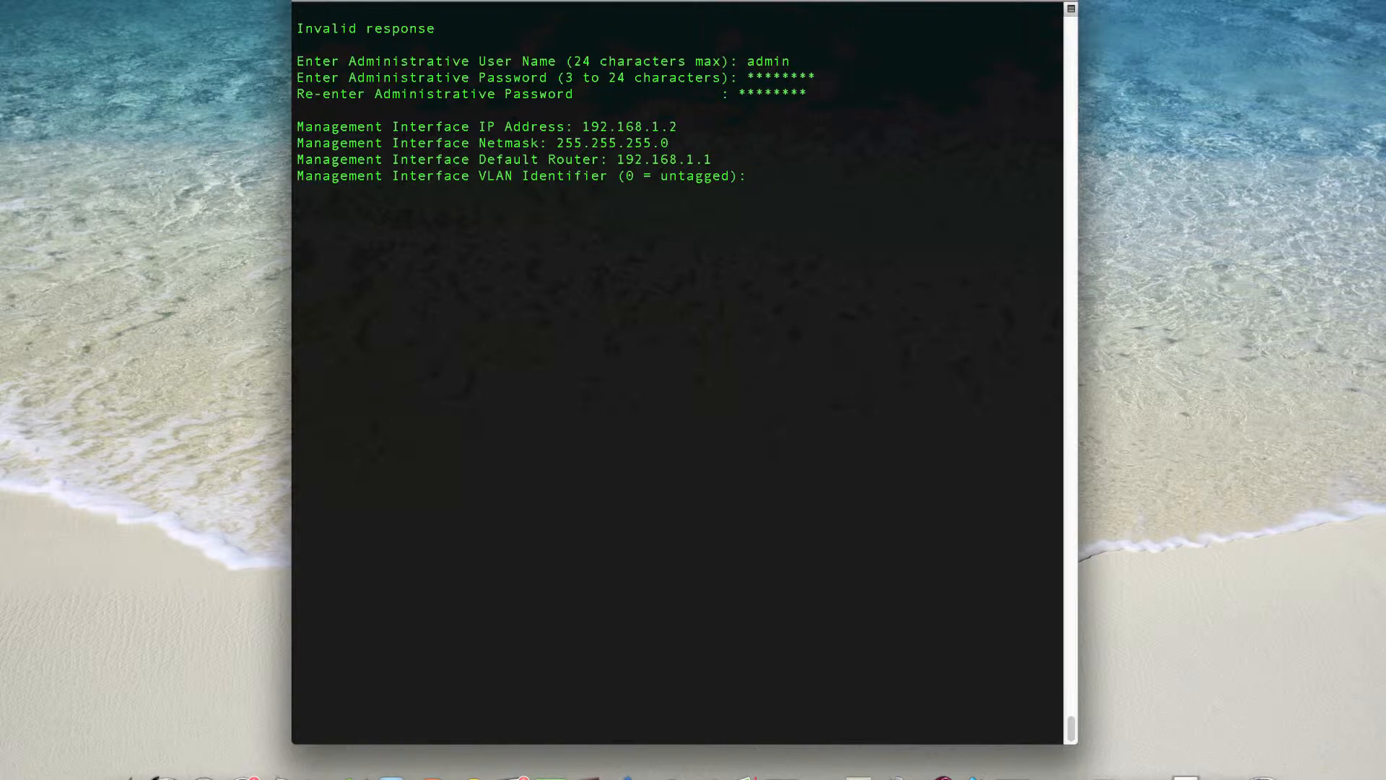
- Keep the default management VLAN identifier, and set the management port to 1 and the DHCP server address to 192.168.1.1
key("Return")
type("1")
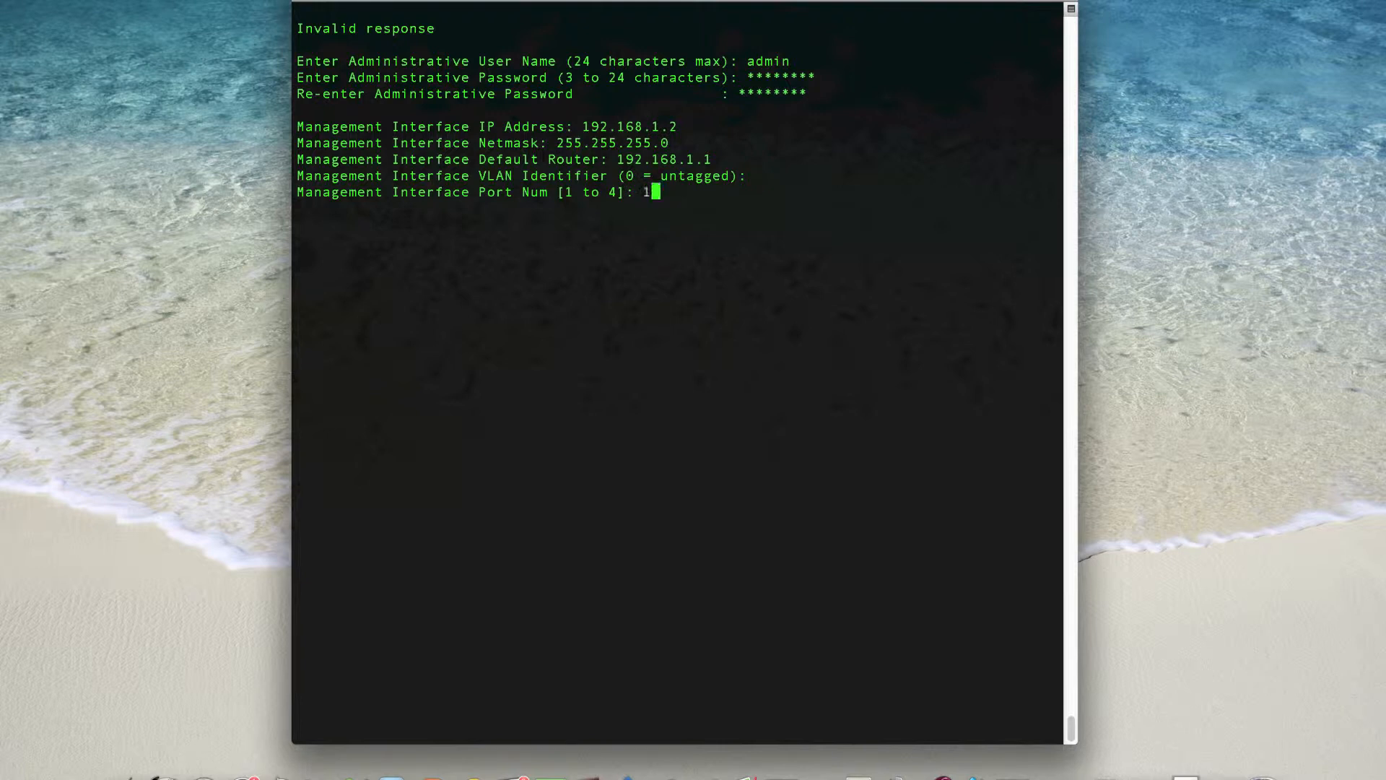
key("Return")
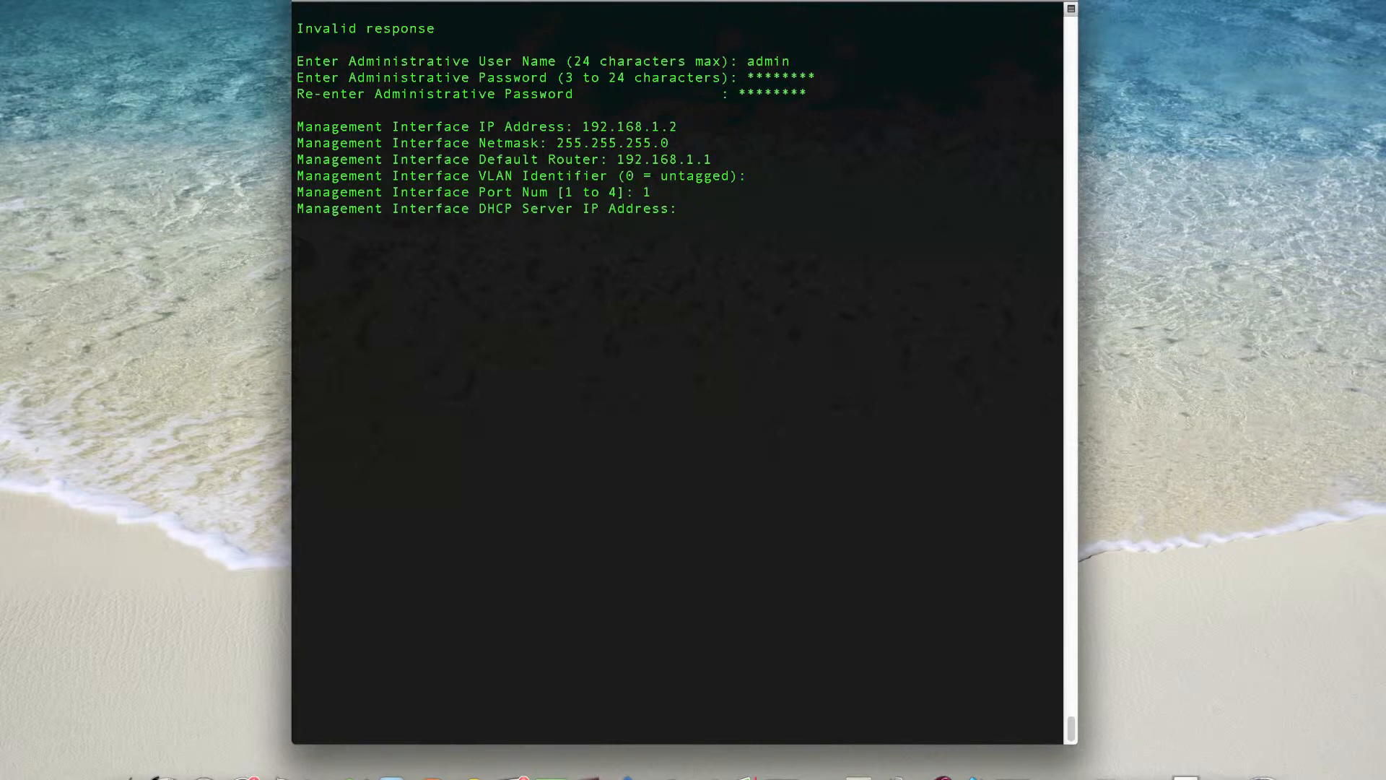
type("192.168.1.1")
key("Return")
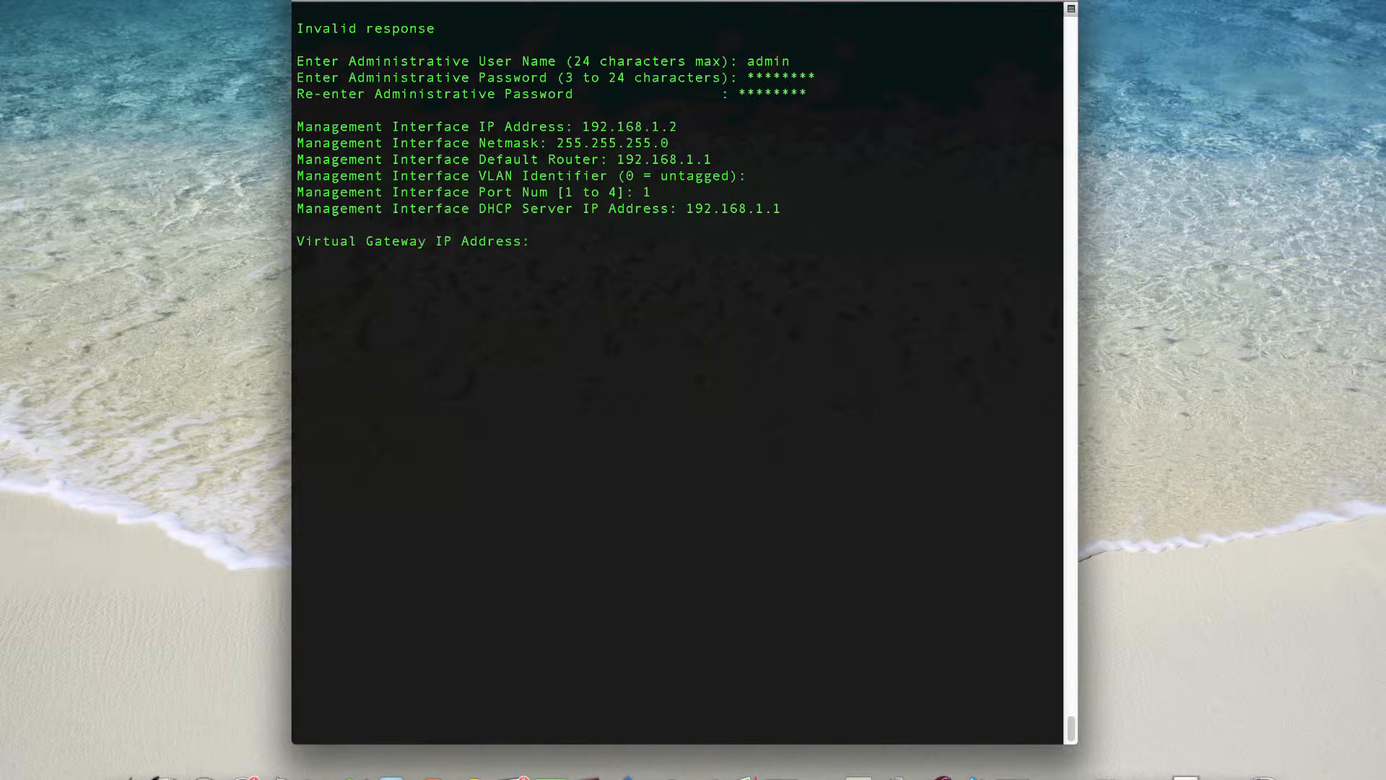
- Set the virtual gateway IP address to 1.1.1.1 and the multicast IP address to 227.0.0.1
type("1.1.1.1")
key("Return")
type("227.0.0.")
type("1")
key("Return")
- Name the mobility/RF group mob1 and set the network name (SSID) to SecureWLAN
type("mob1")
key("Return")
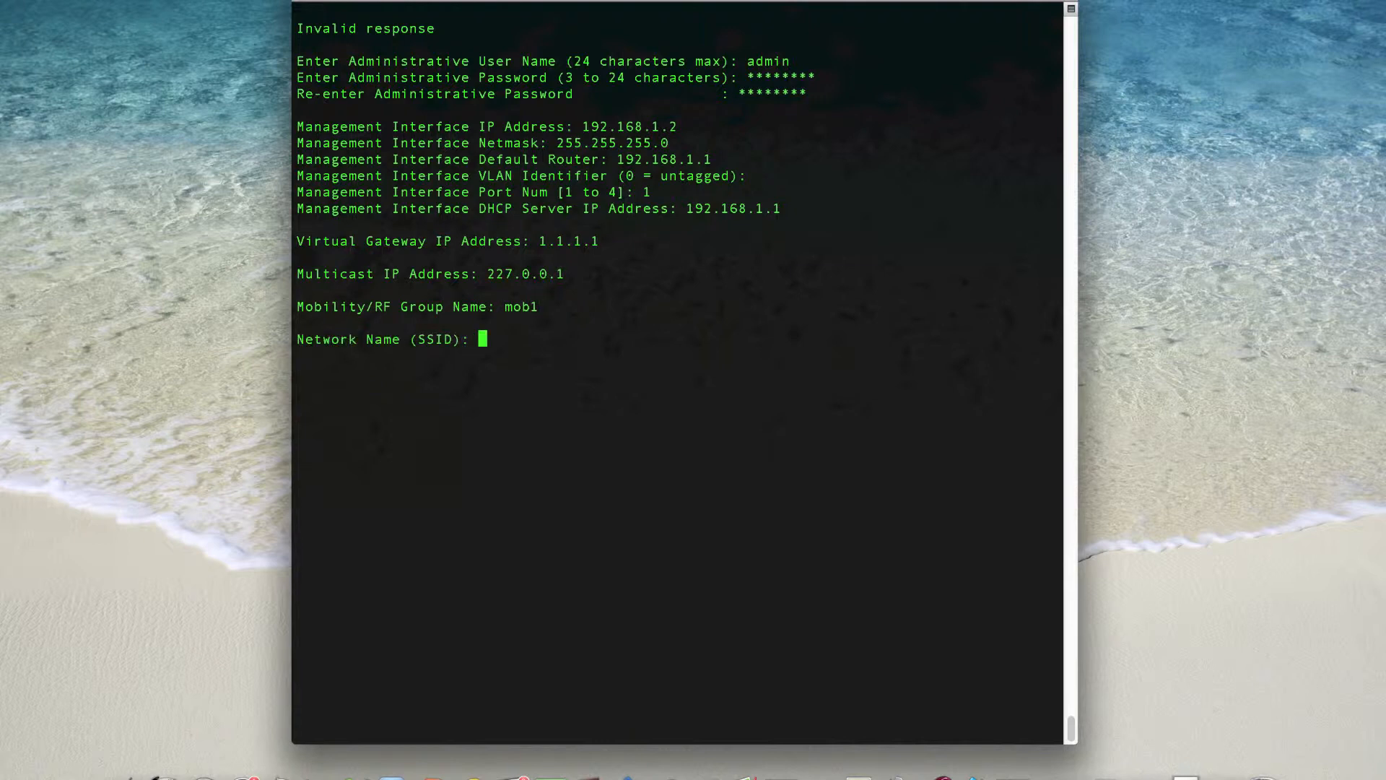
type("SecureWLAN")
key("Return")
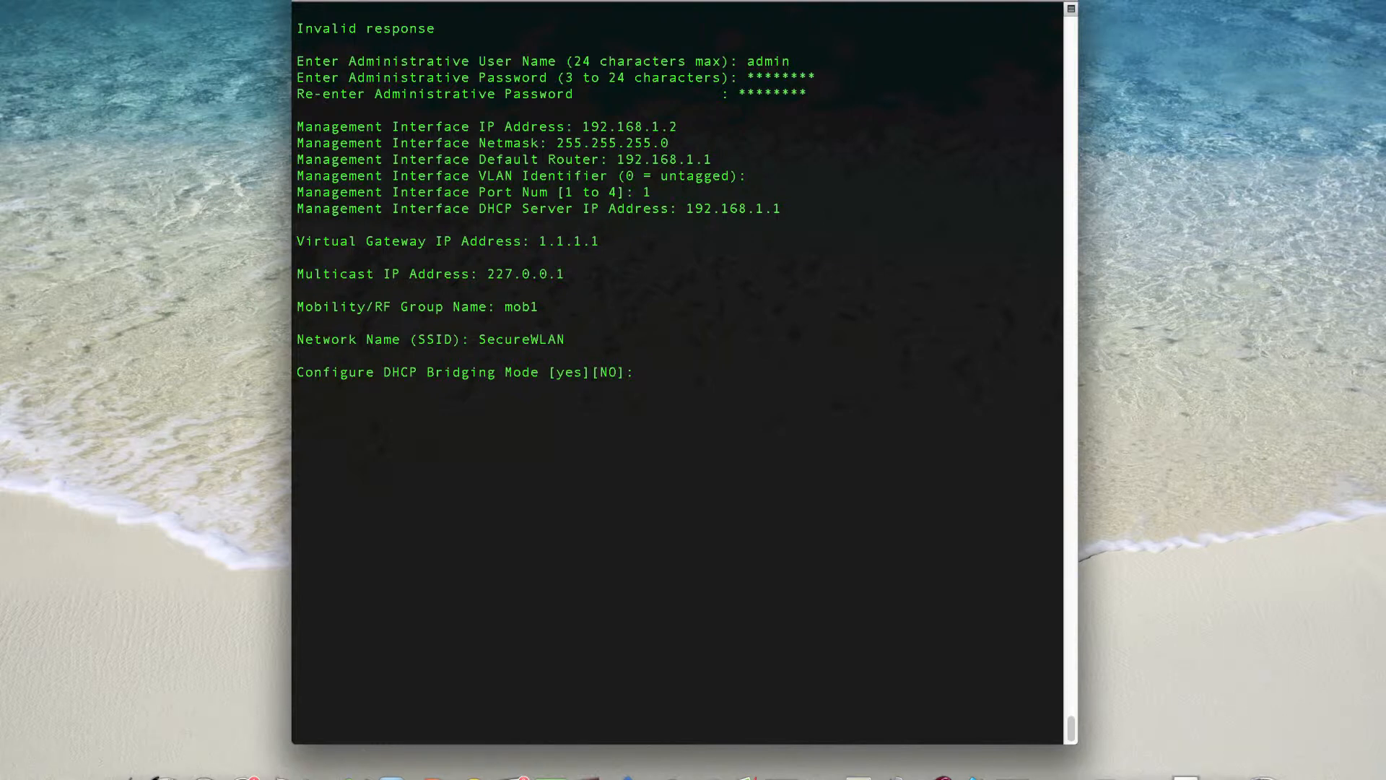
- Accept the defaults for DHCP bridging mode and static IP addresses, and decline configuring a RADIUS server
key("Return")
key("Return")
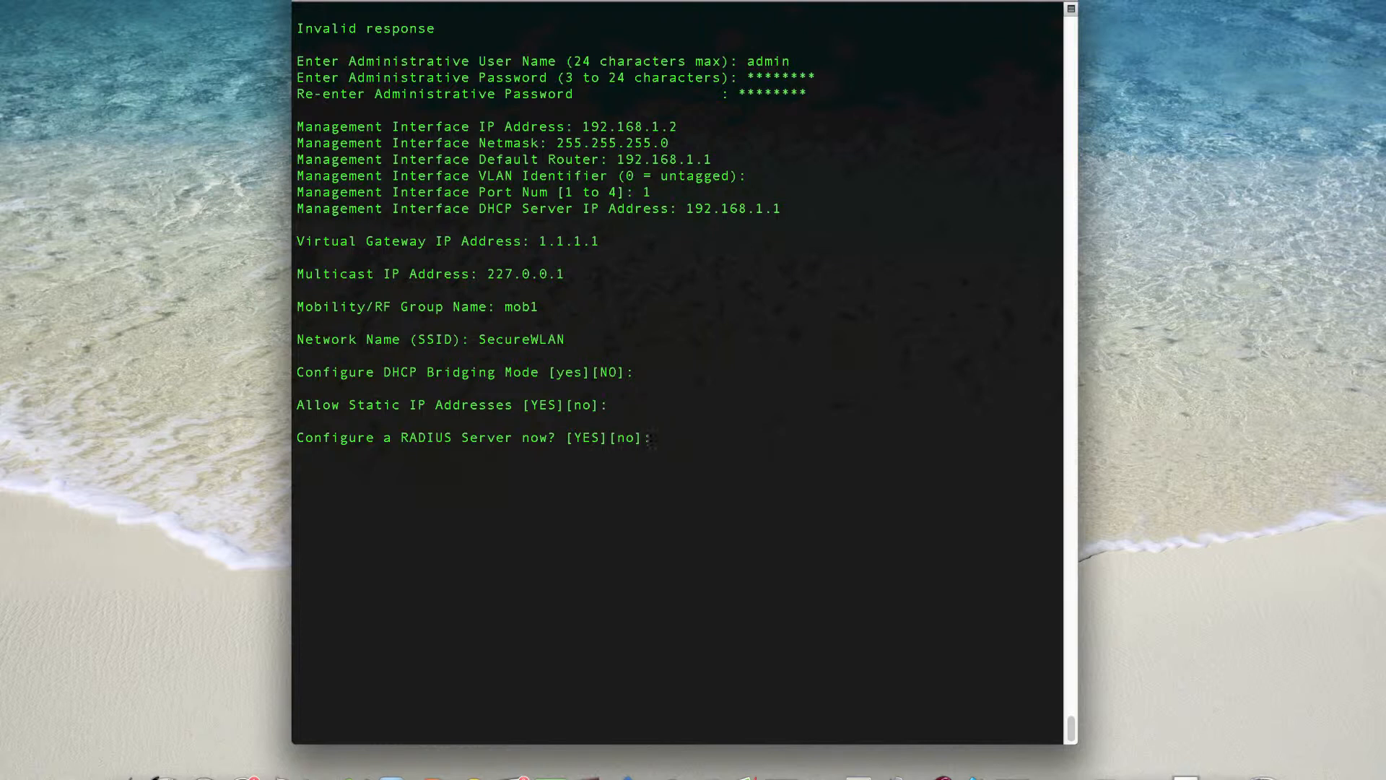
type("no")
key("Return")
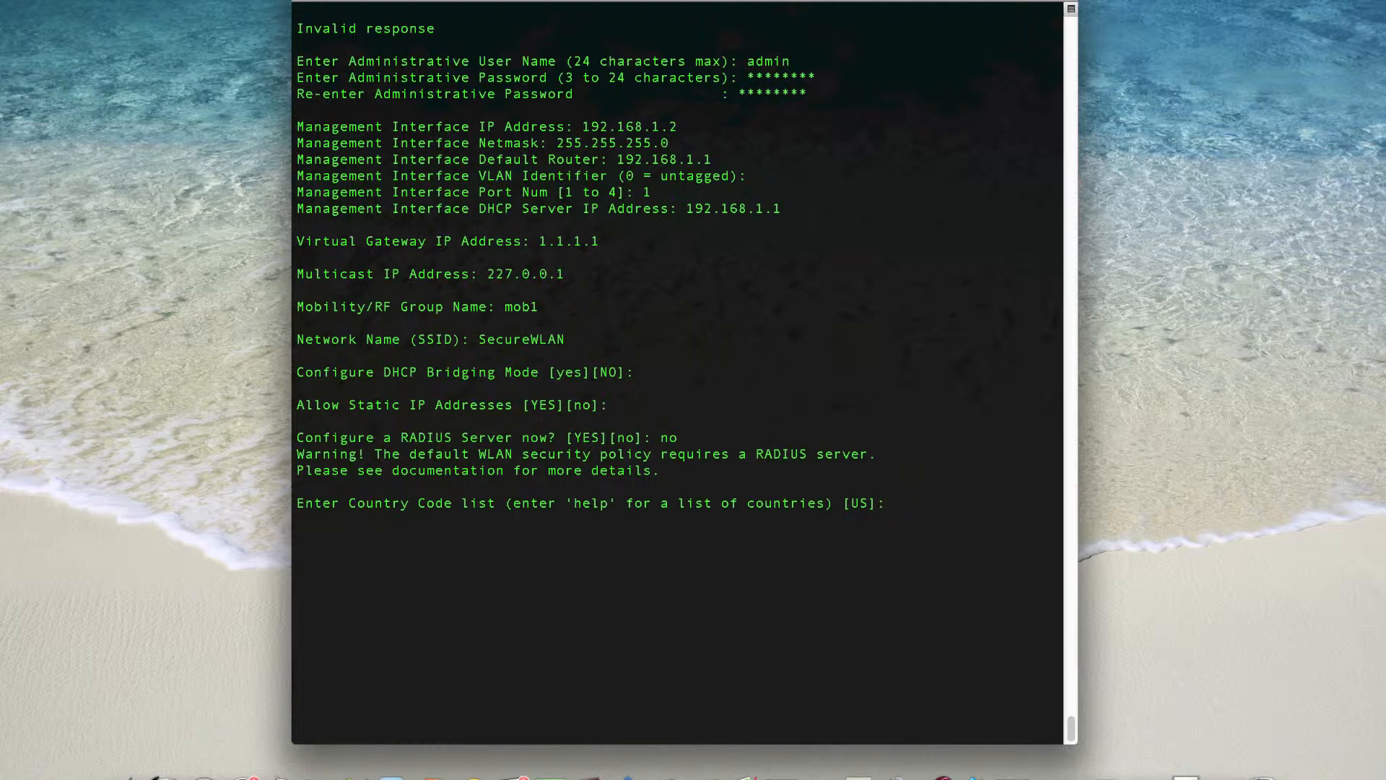
- Set the country code to AU and enable the 802.11b, 802.11a and 802.11g networks with Auto-RF
type("AU")
key("Return")
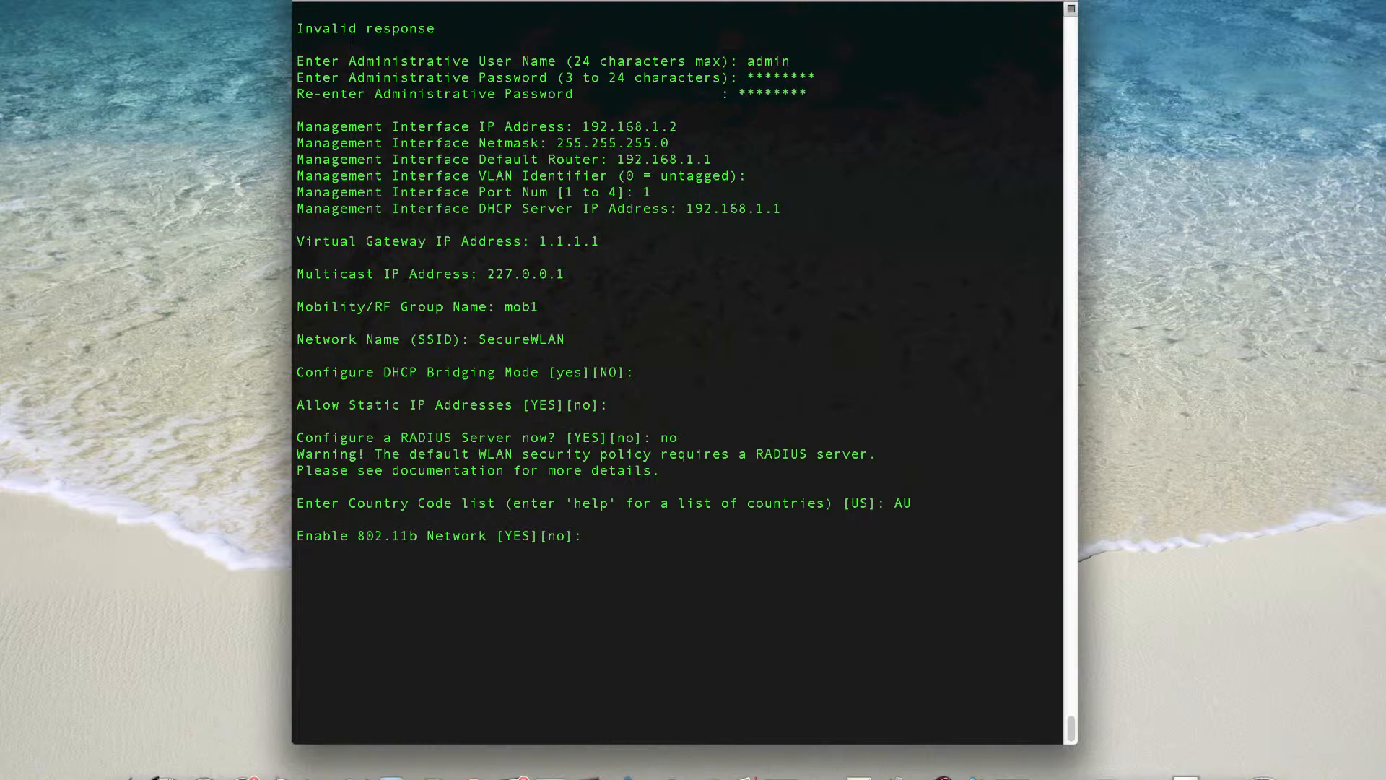
key("Return")
key("Return")
key("Return")
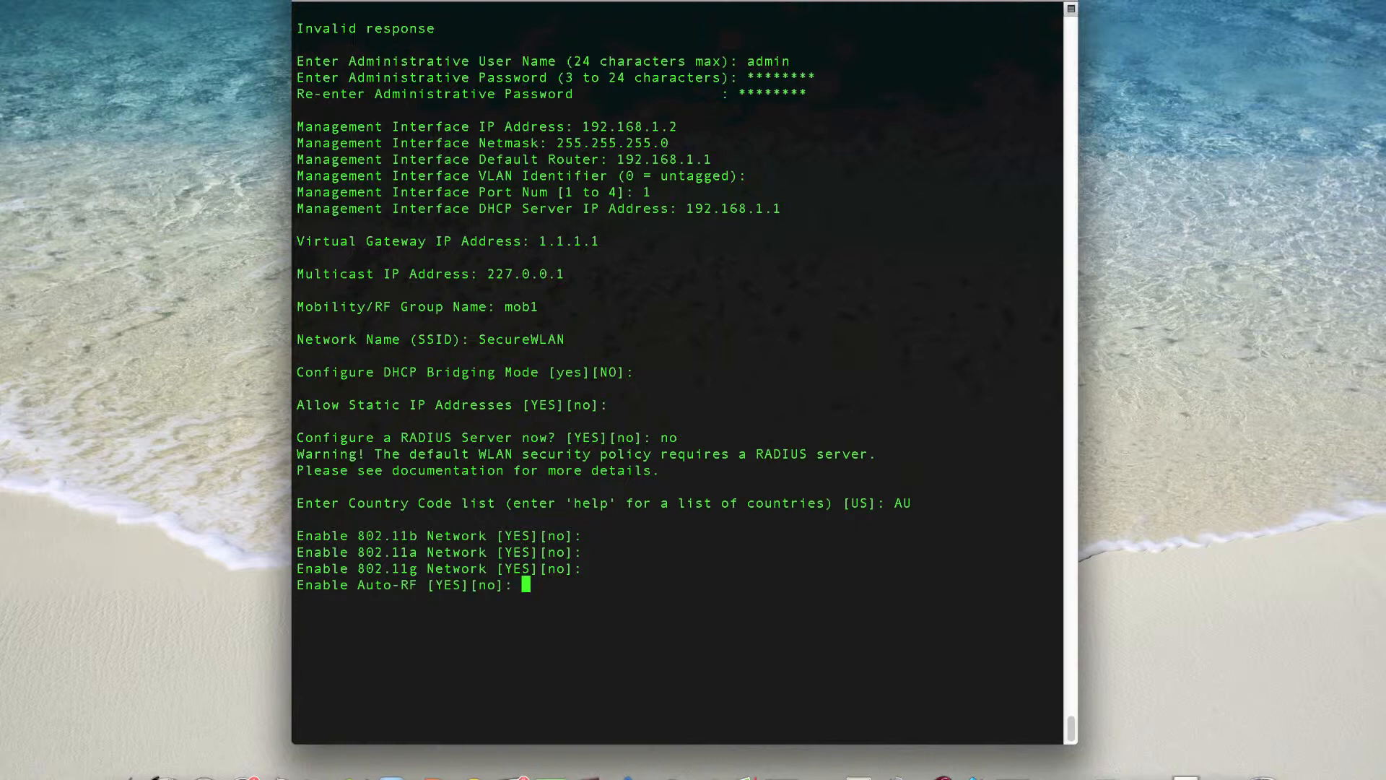
key("Return")
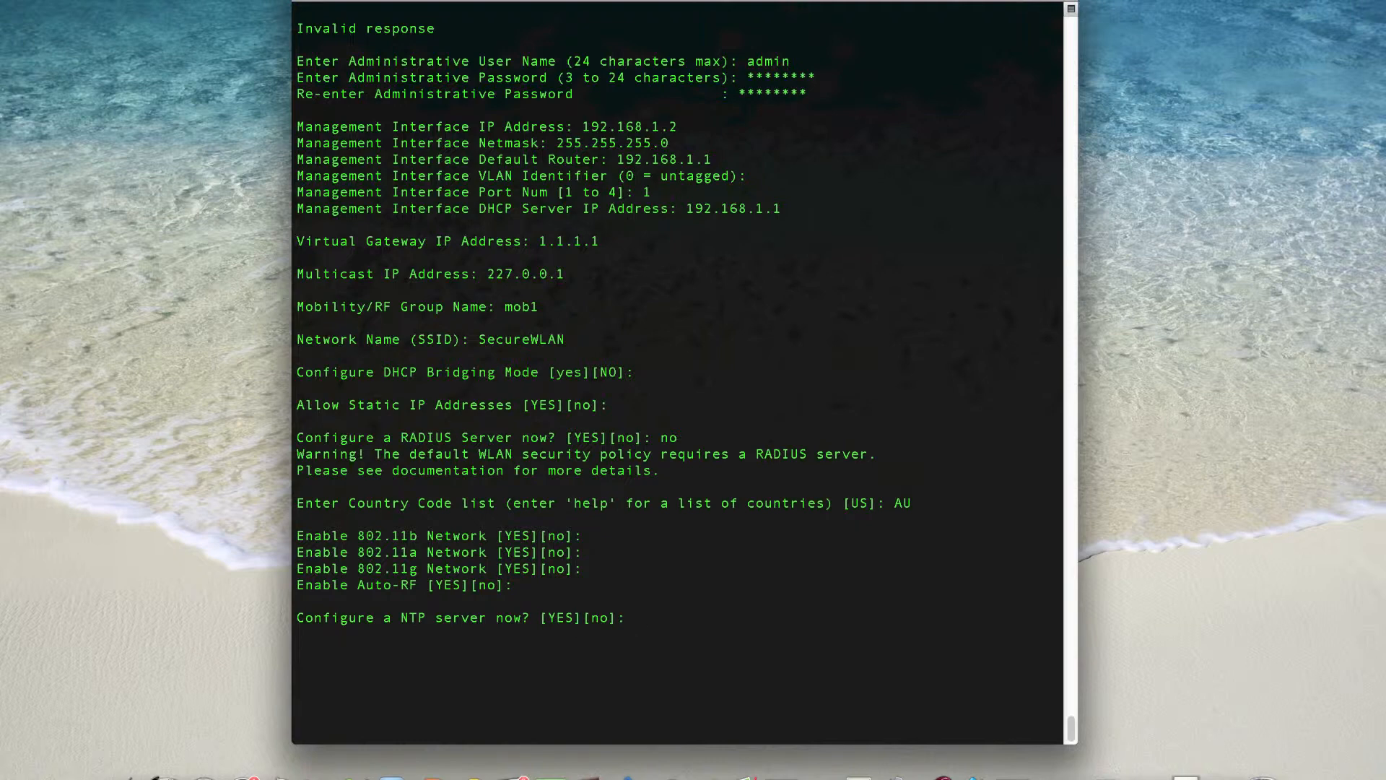
- Decline configuring an NTP server and manually set the system date to 09/02/13 and the time to 03:03:00
type("no")
key("Return")
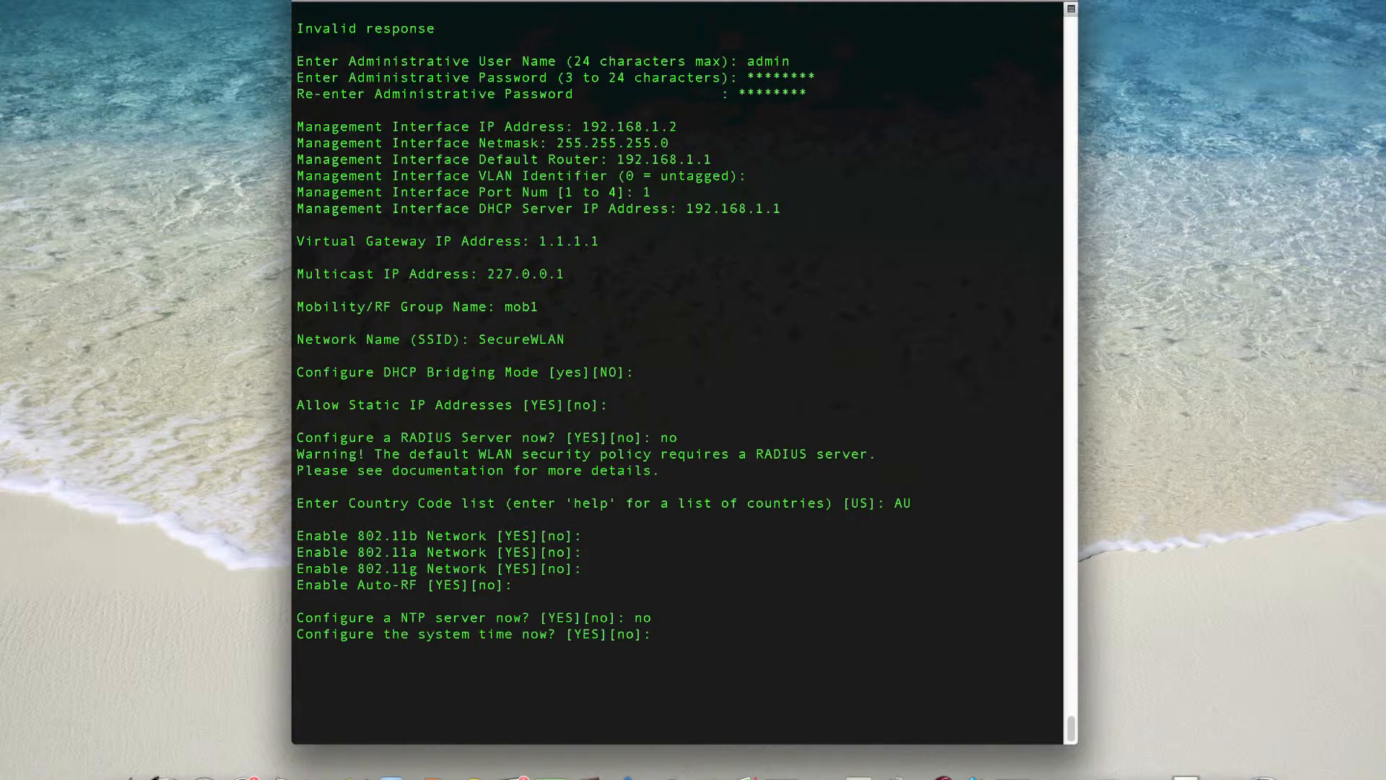
key("Return")
type("02/")
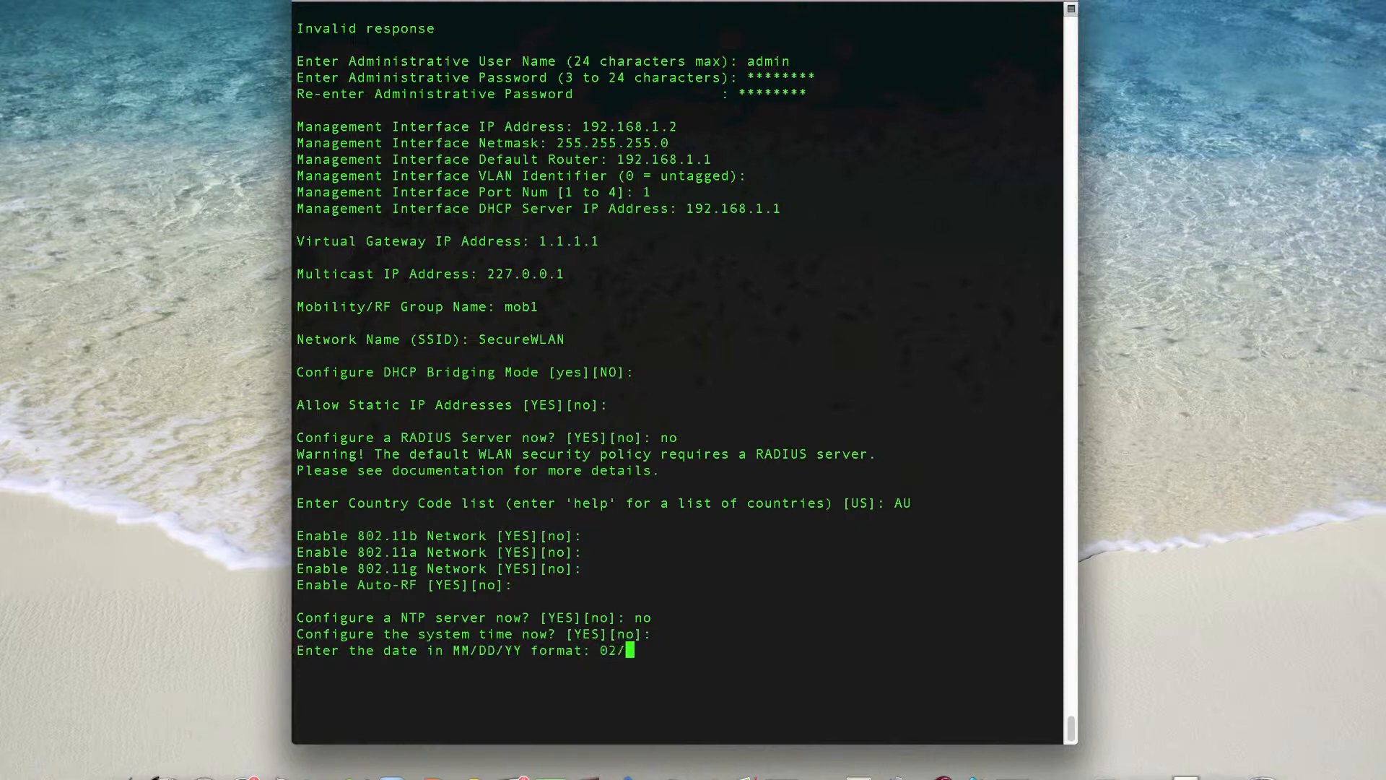
key("BackSpace")
key("BackSpace")
type("9/02/13")
key("Return")
type("03:")
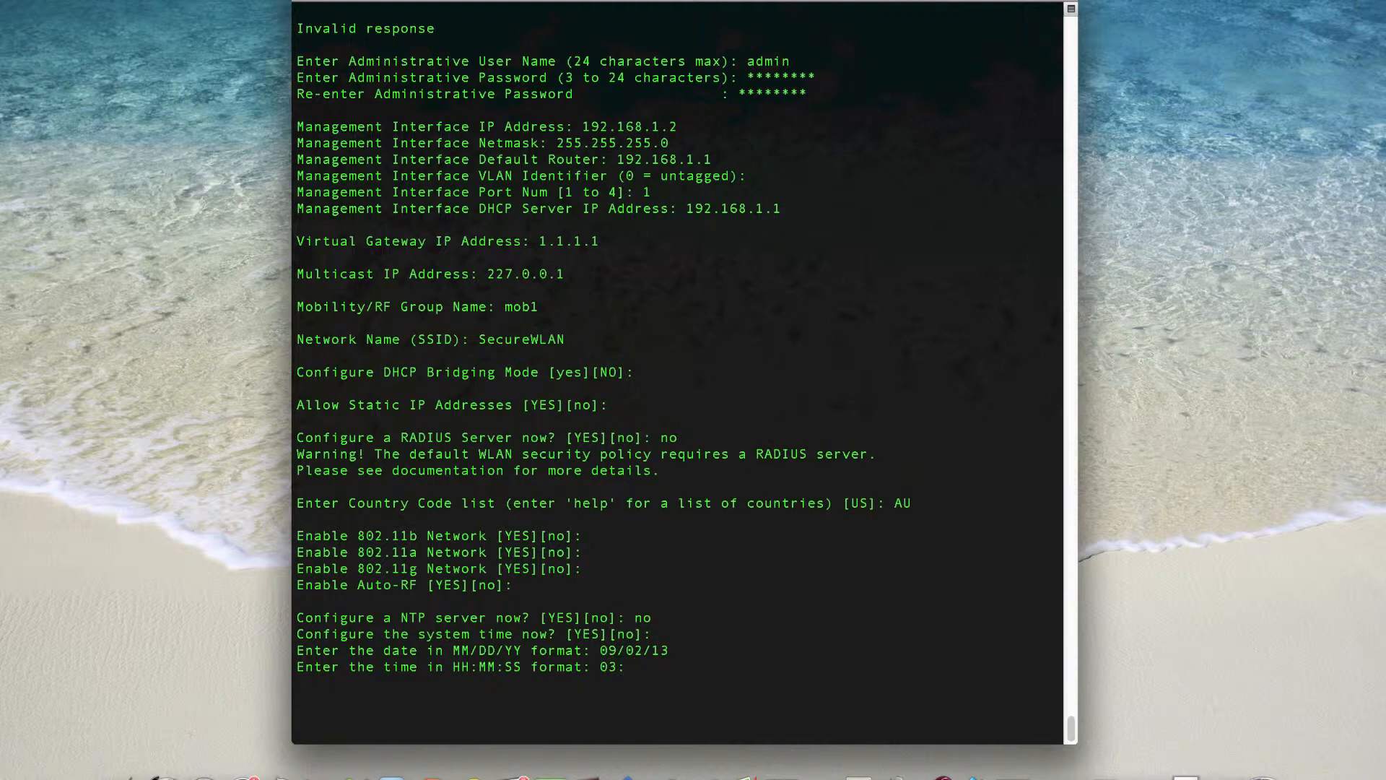
type("03:00")
key("Return")
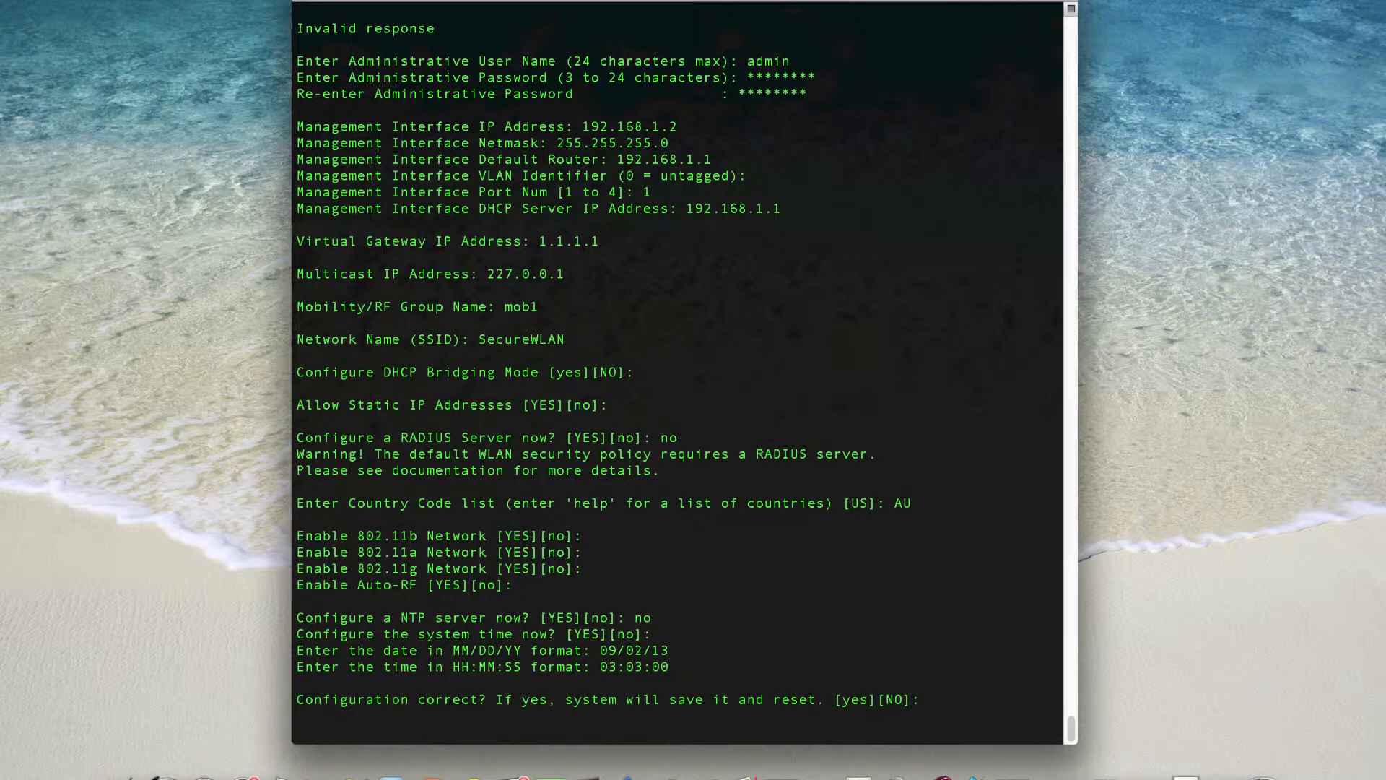
- Confirm with yes that the configuration is correct so the controller saves it and resets
type("yes")
key("Return")
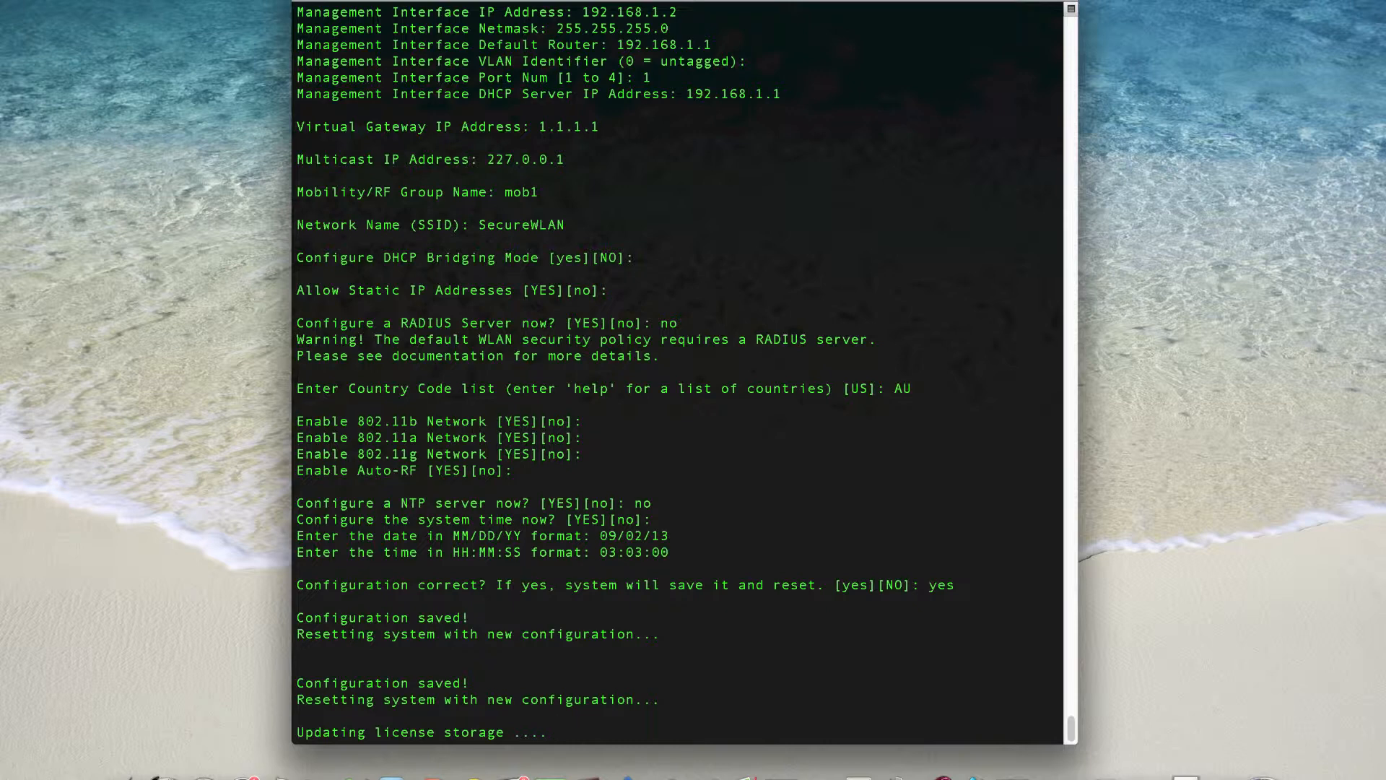
left_click(693, 1)
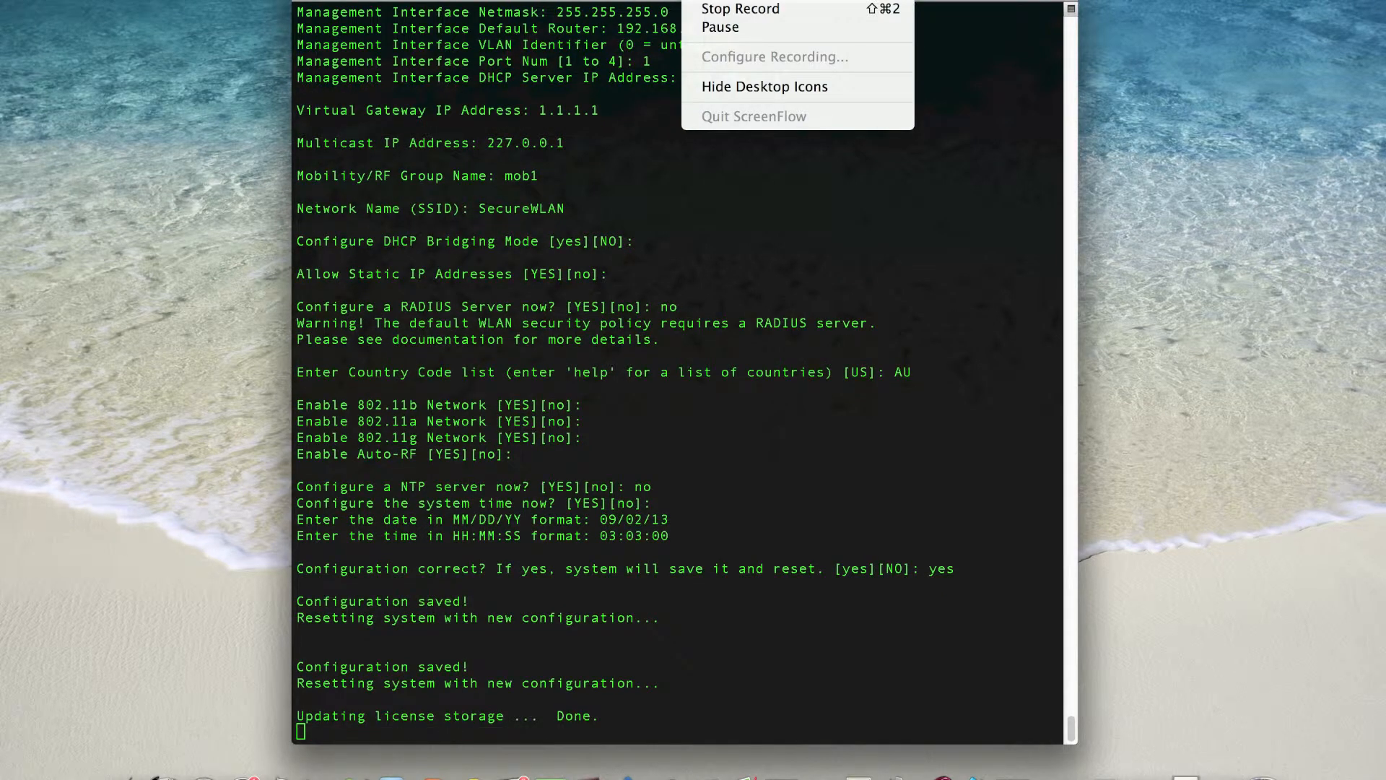
left_click(537, 69)
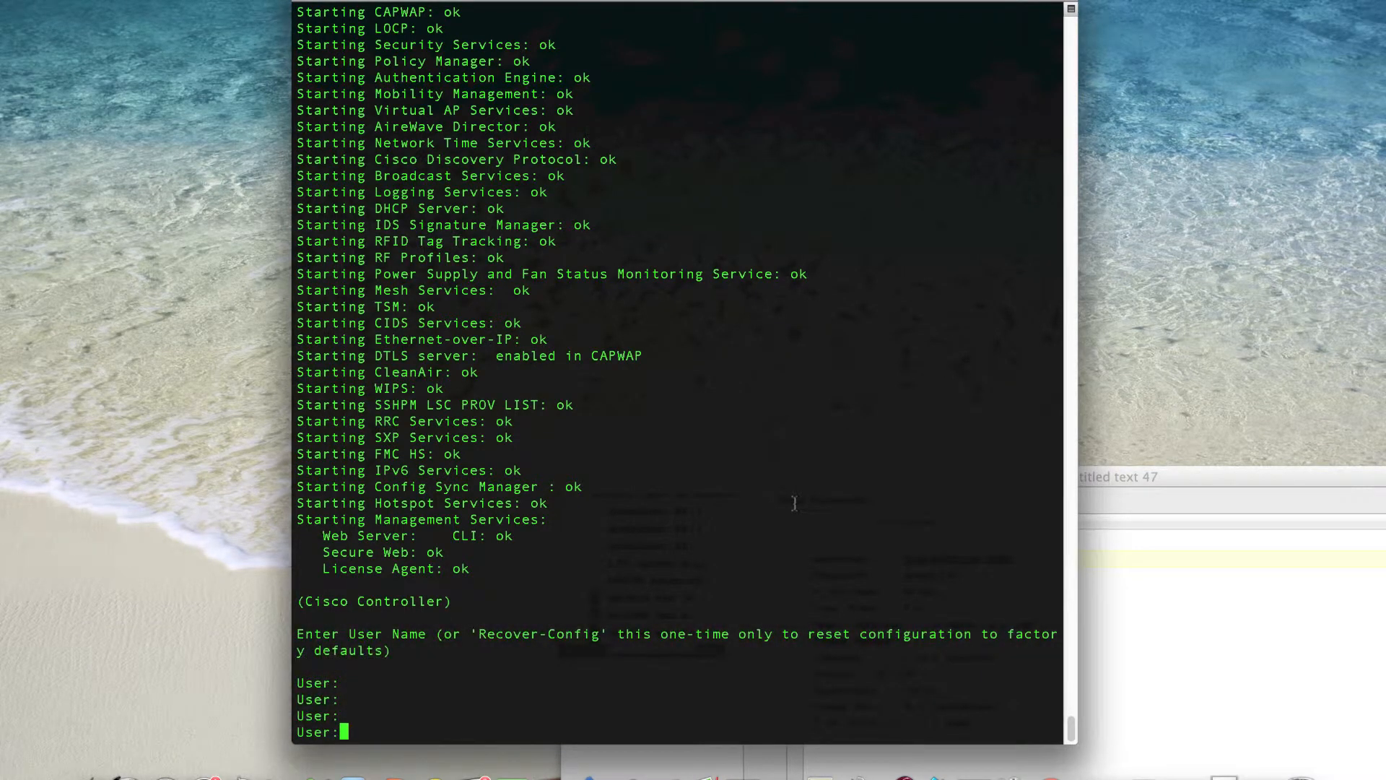
- Log in to the restarted controller's command line as admin with the administrative password
type("admin")
key("Return")
type("********")
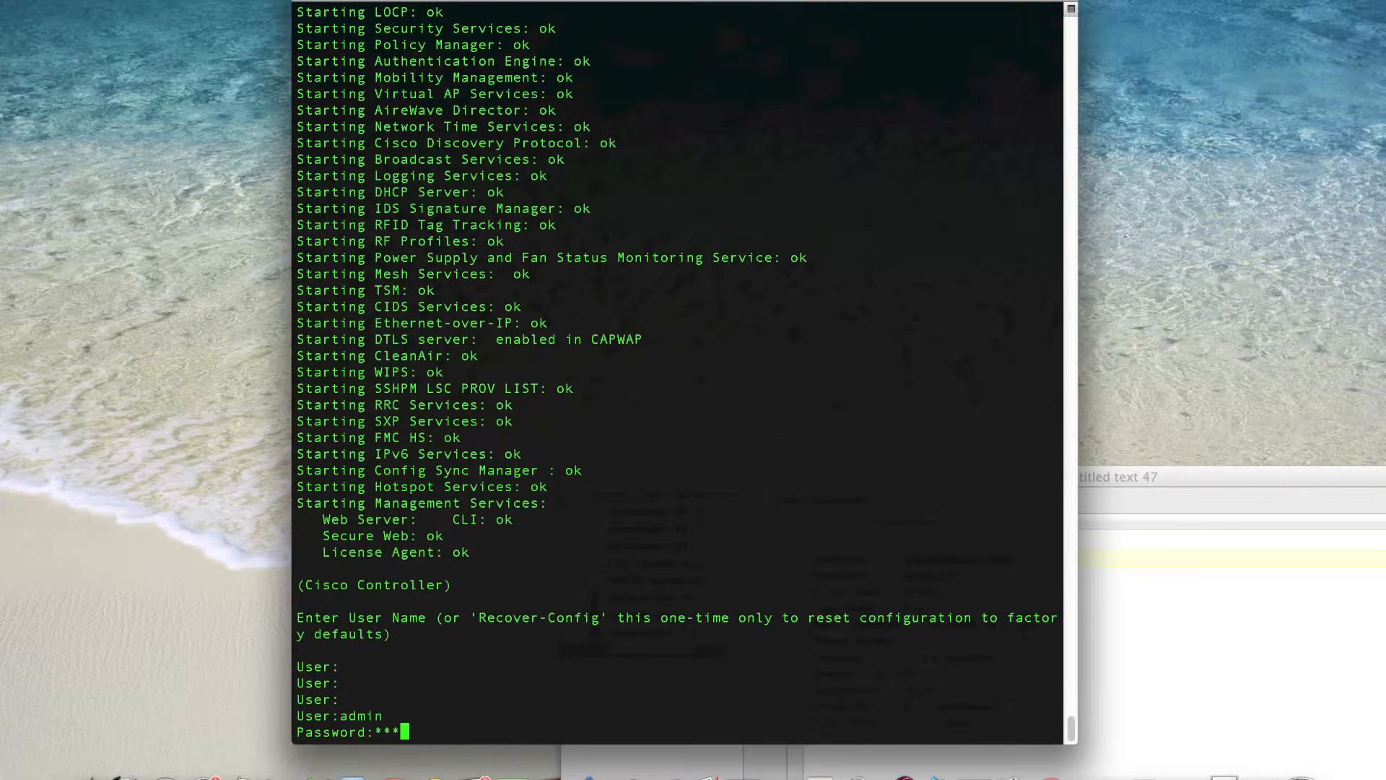
key("Return")
- Display the controller's interfaces with the command show interface summary
type("show interface summary")
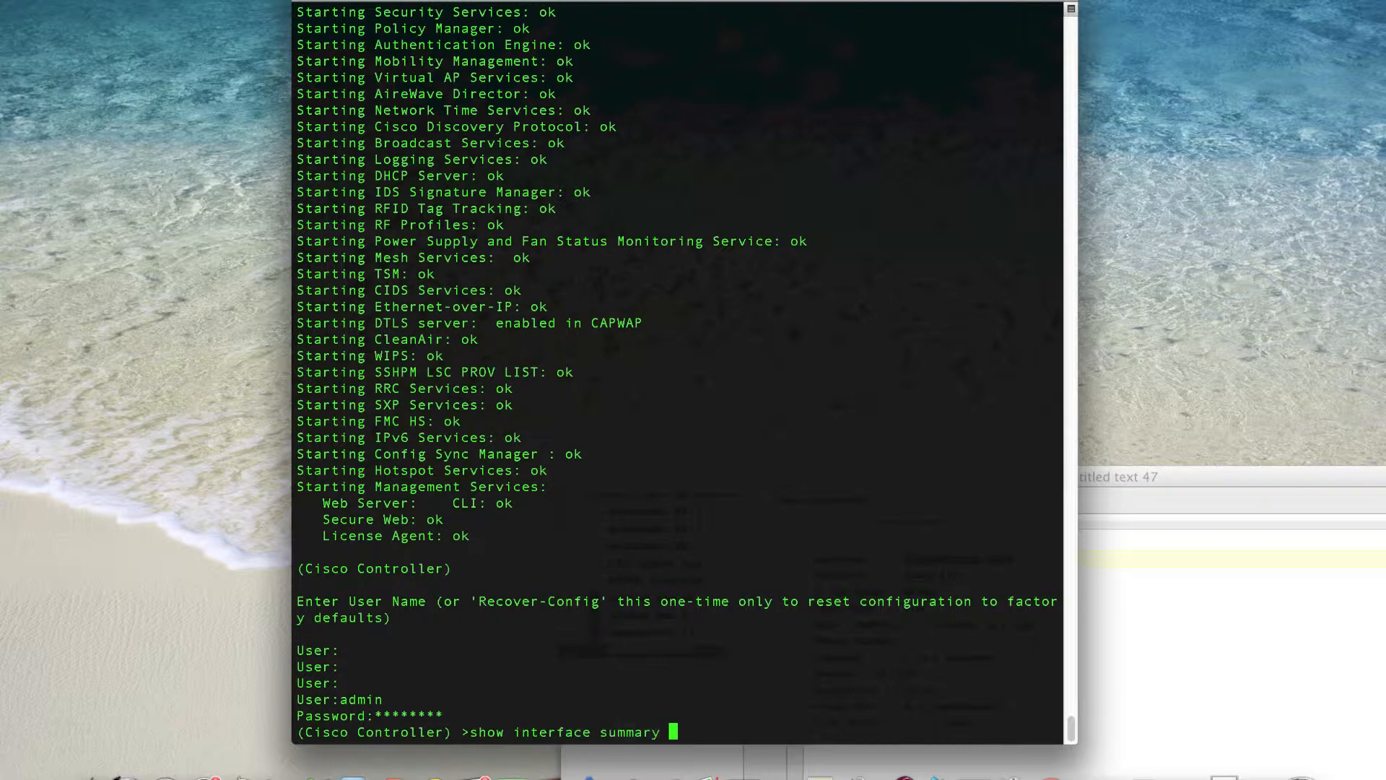
key("Return")
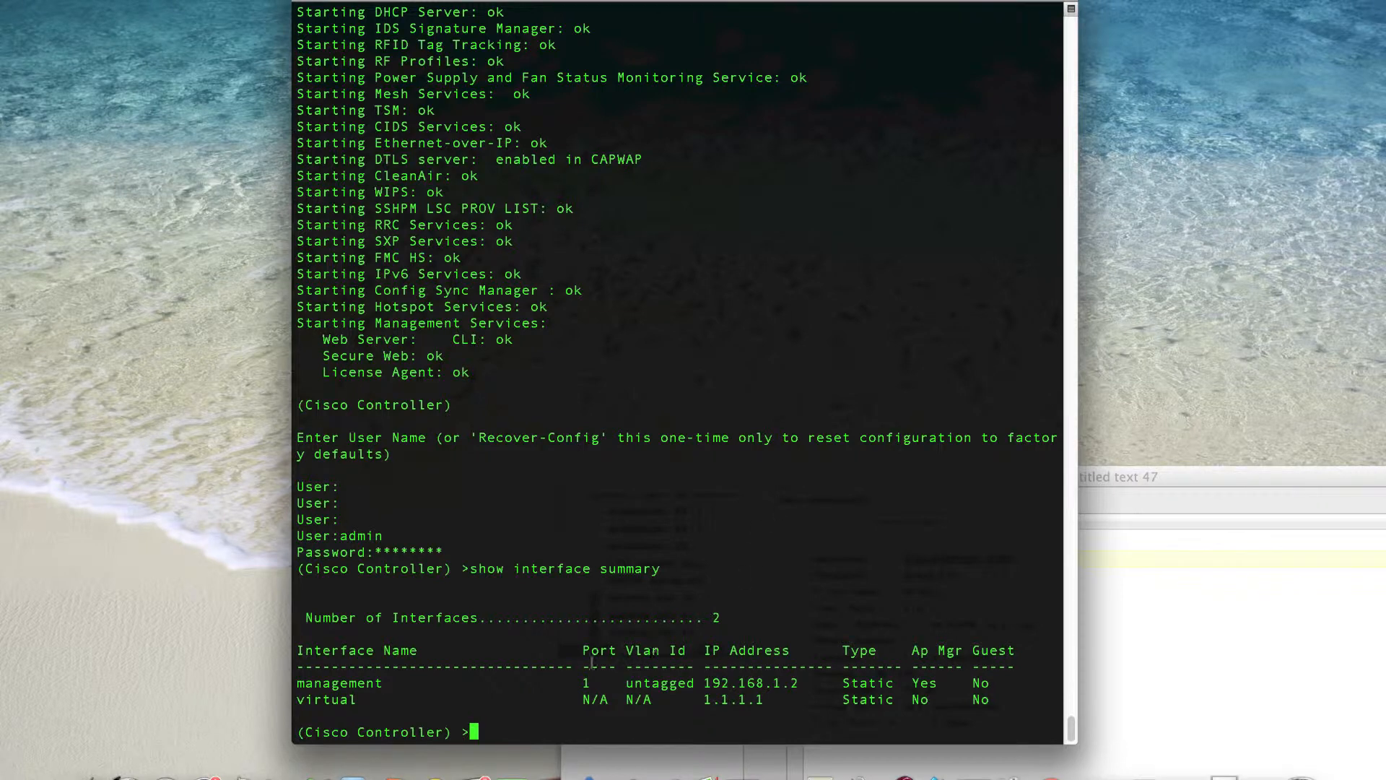
- Switch to Safari, open the controller's web interface at 192.168.1.2 and log in
left_click(244, 774)
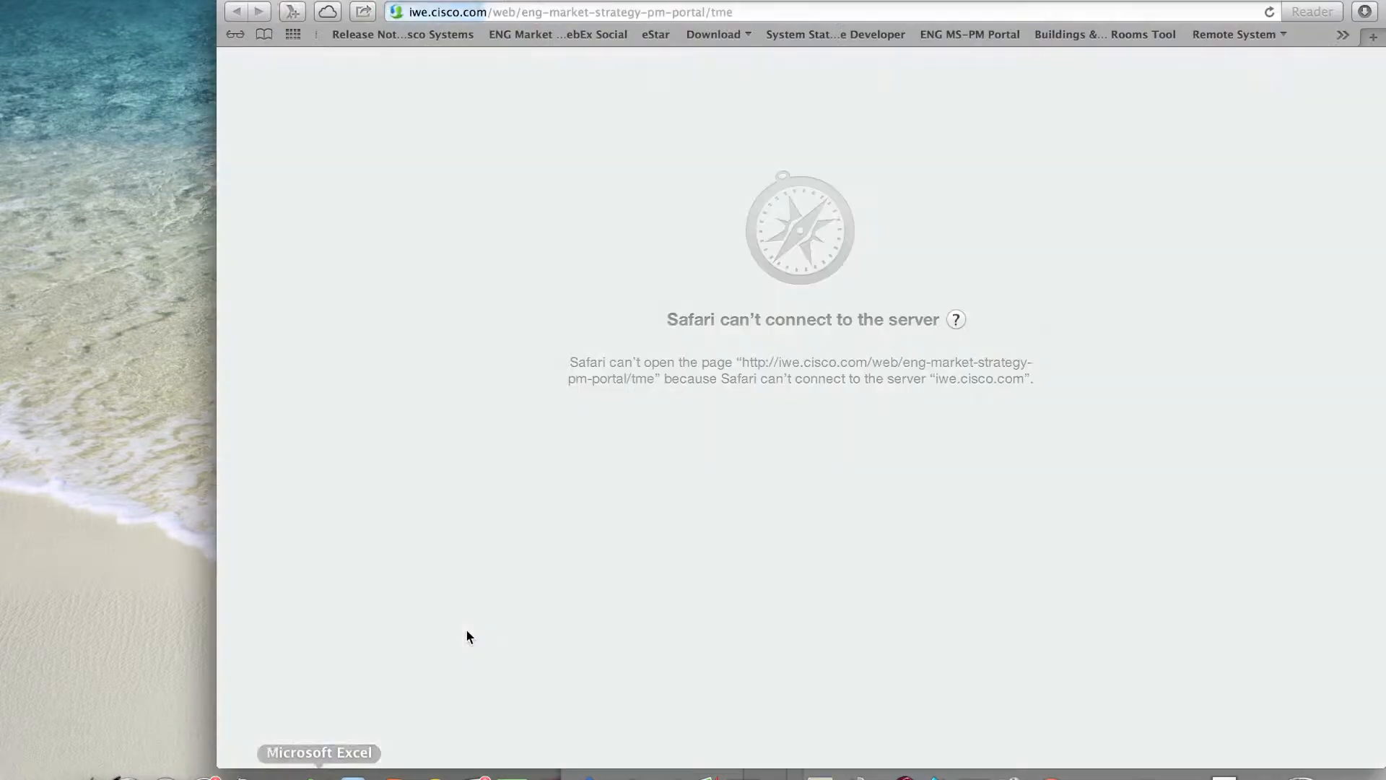
left_click(537, 12)
type("19")
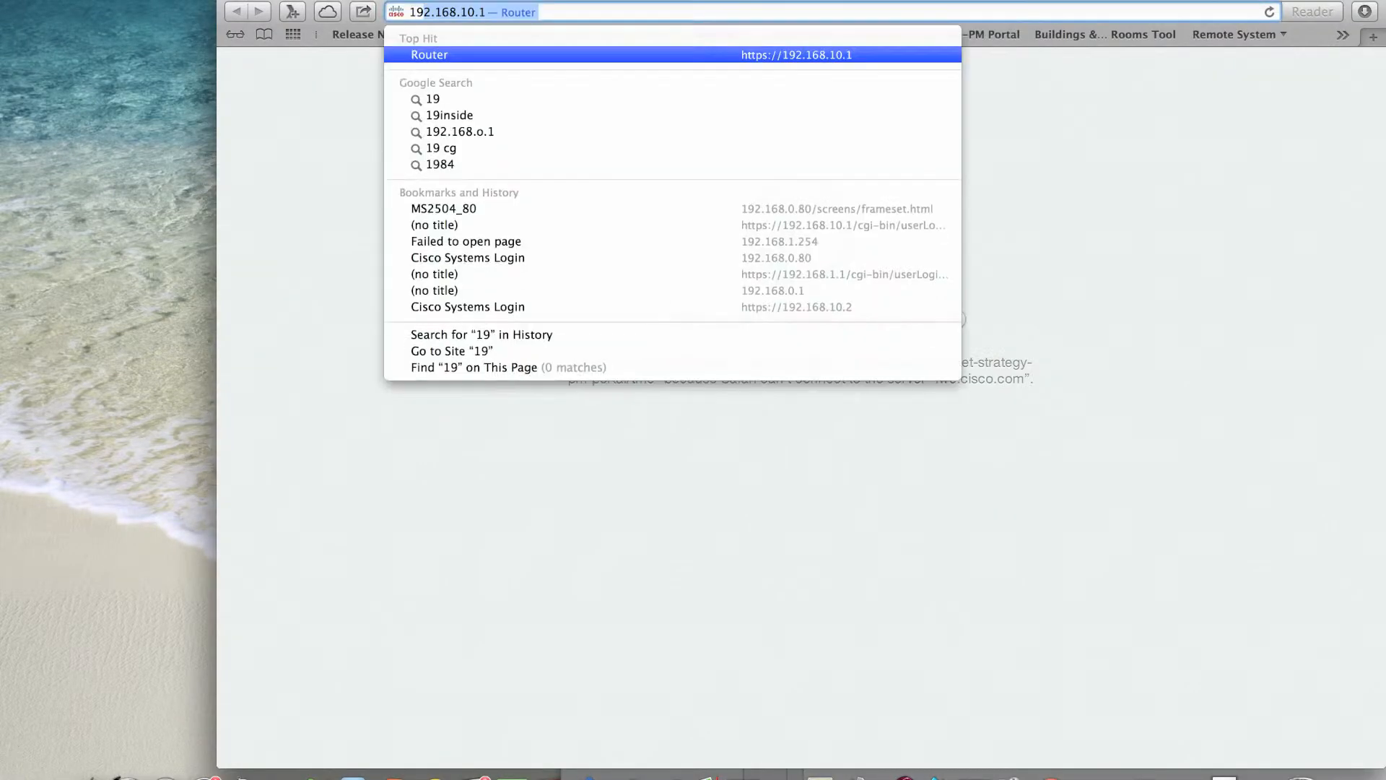
type("2.168.1.")
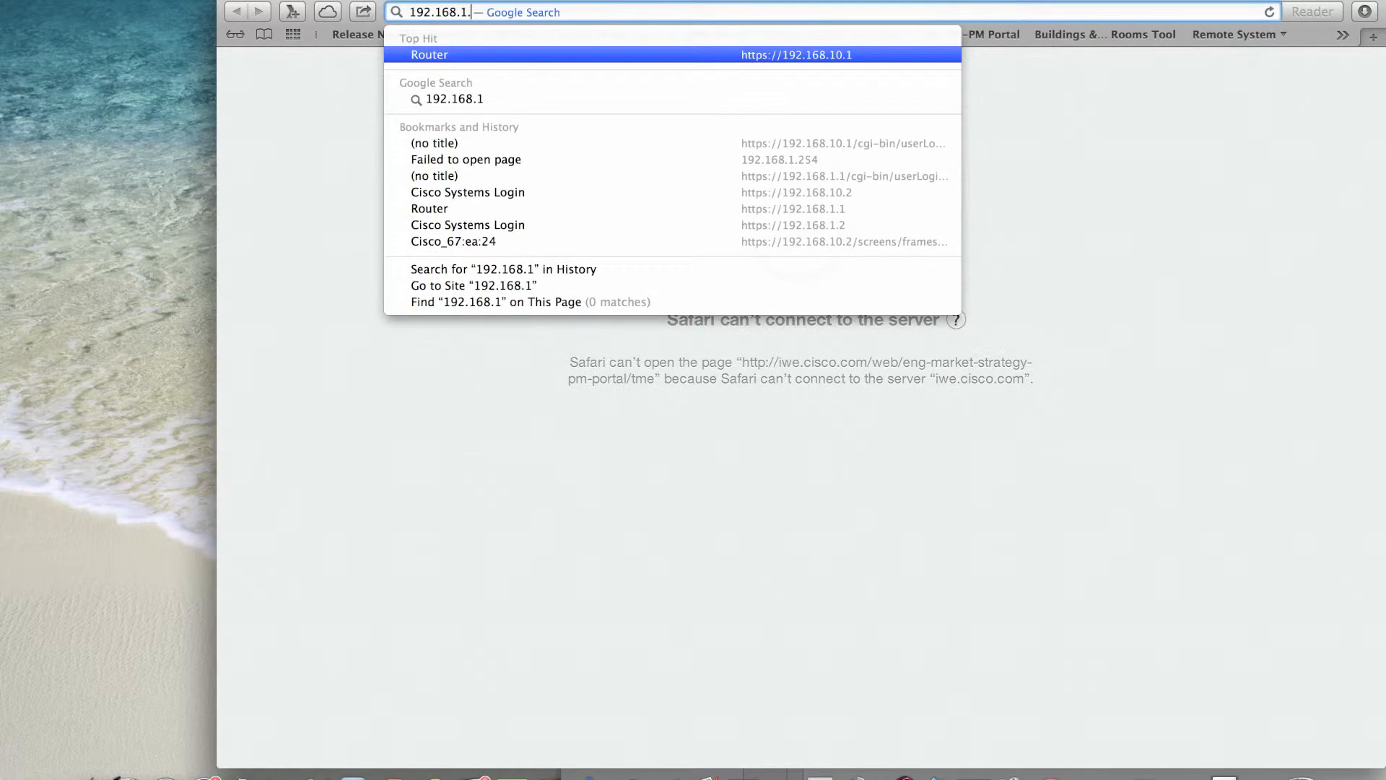
type("2")
key("Return")
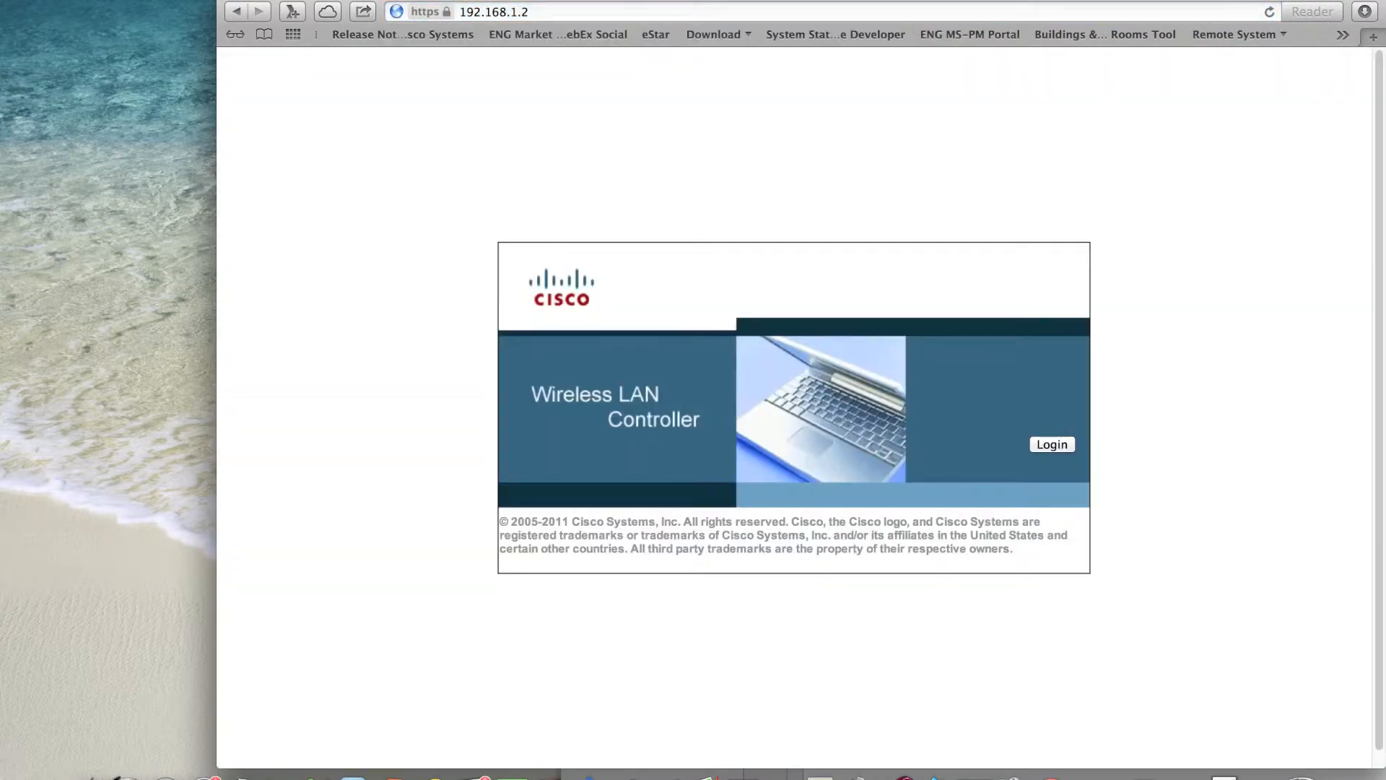
left_click(1045, 450)
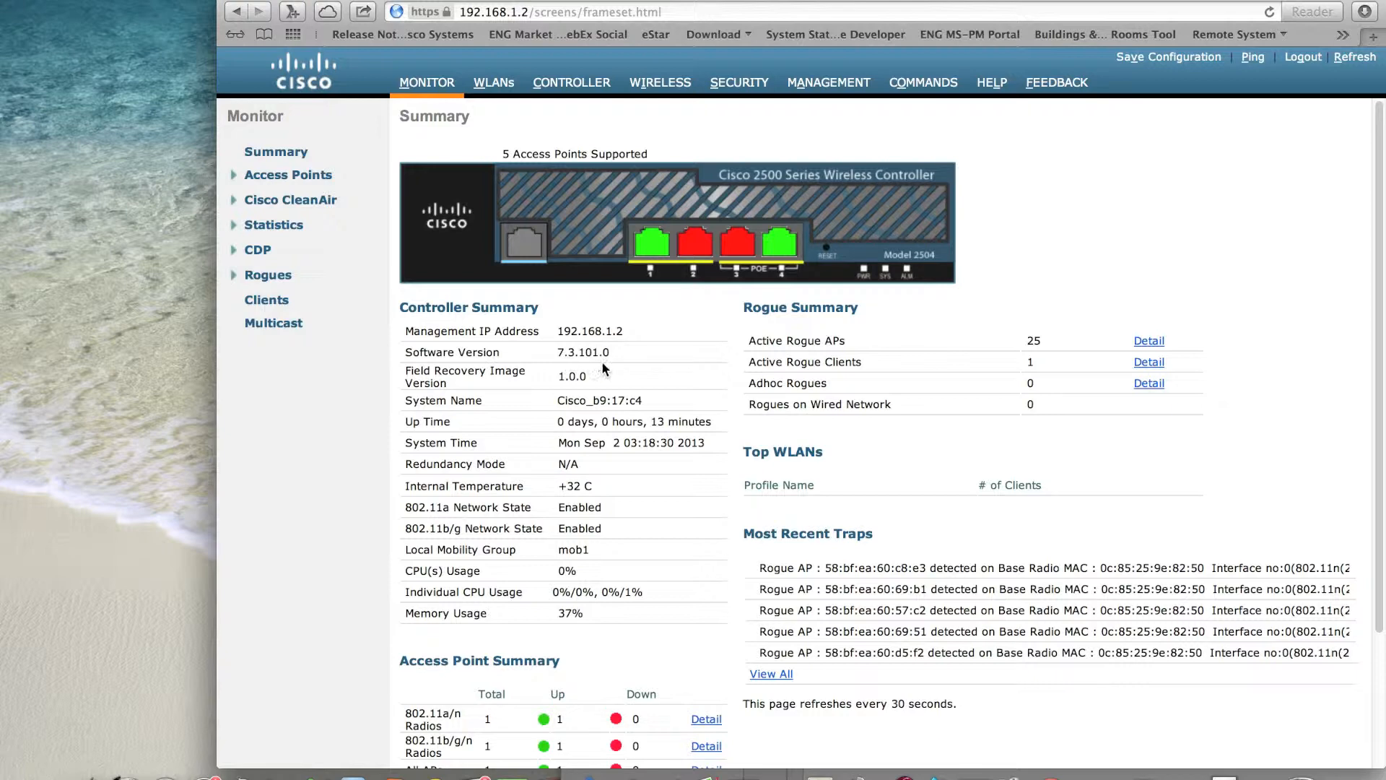
- Review the controller's Monitor summary page and open the details for all access points
scroll(634, 388, "down", 4)
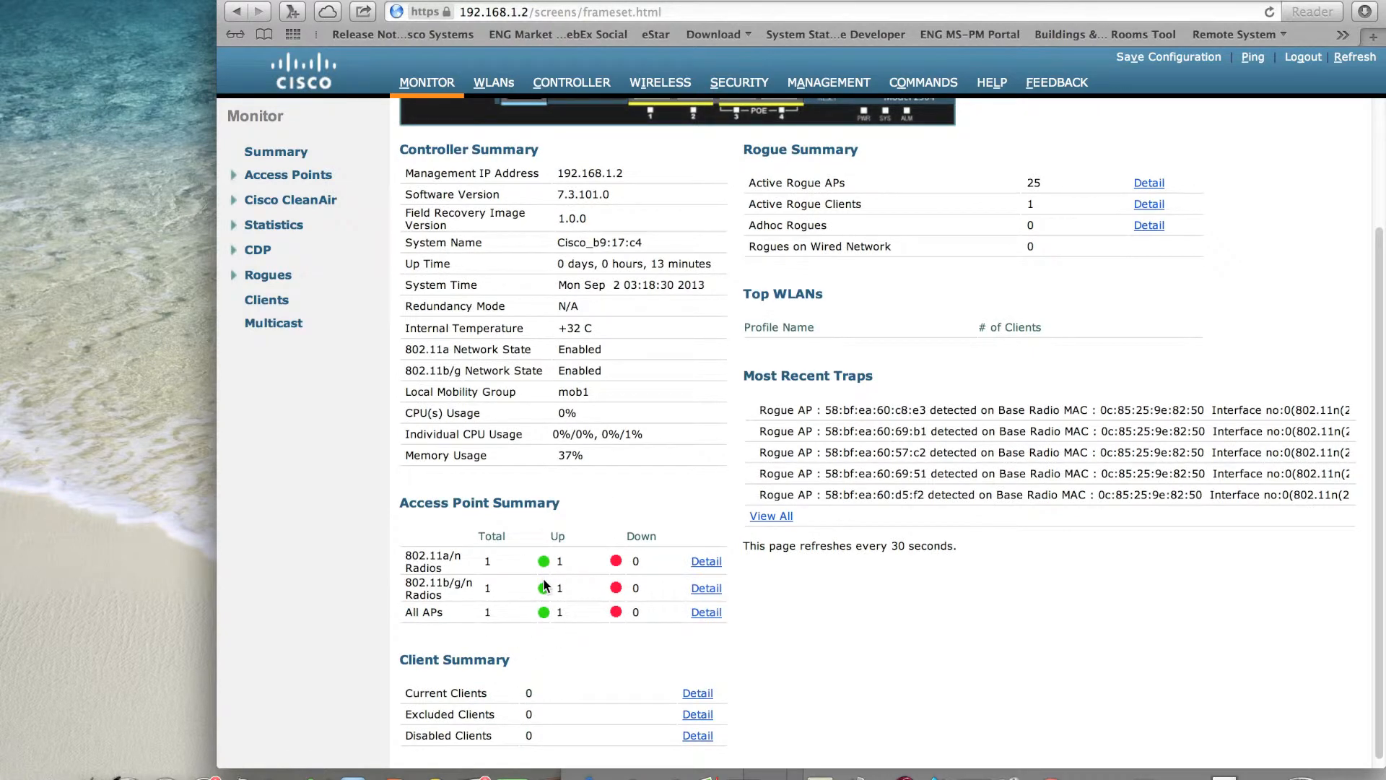
scroll(631, 477, "up", 4)
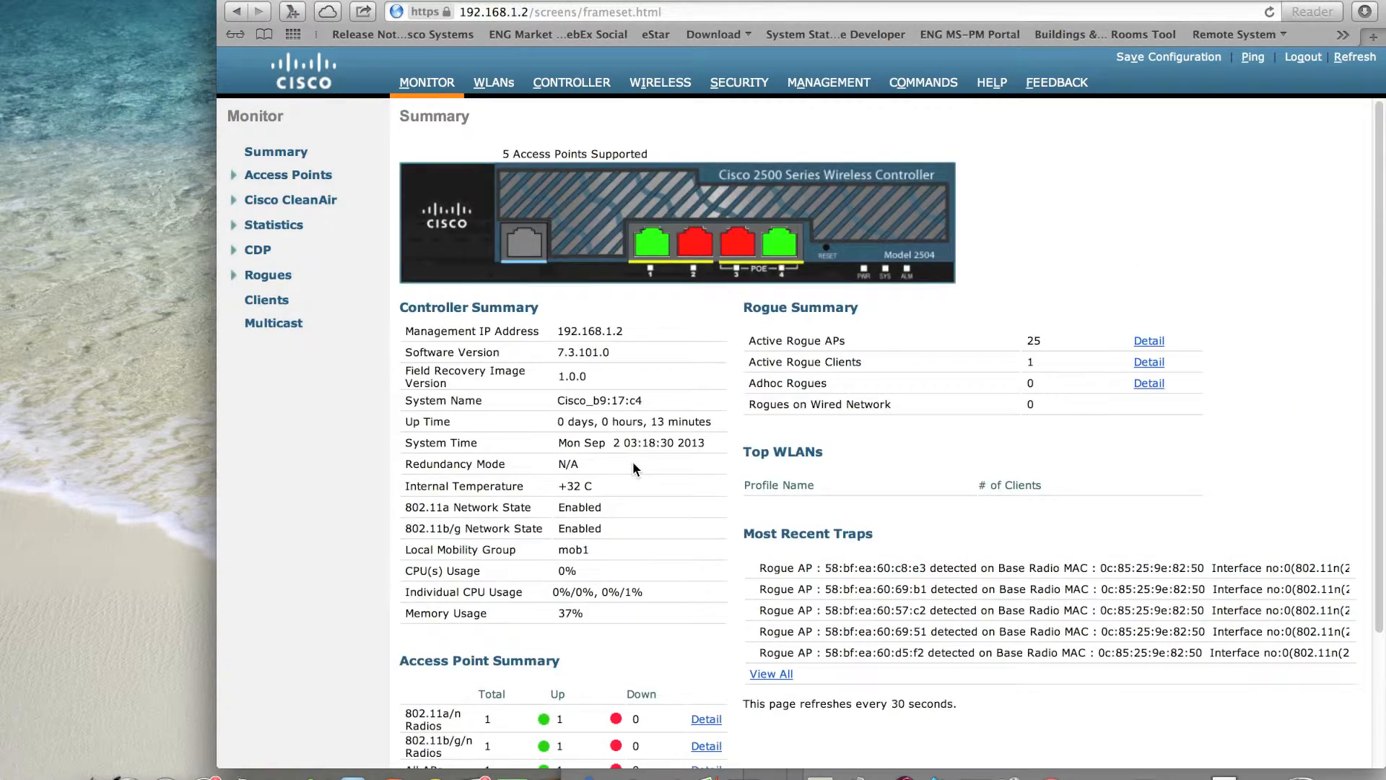
scroll(632, 468, "down", 2)
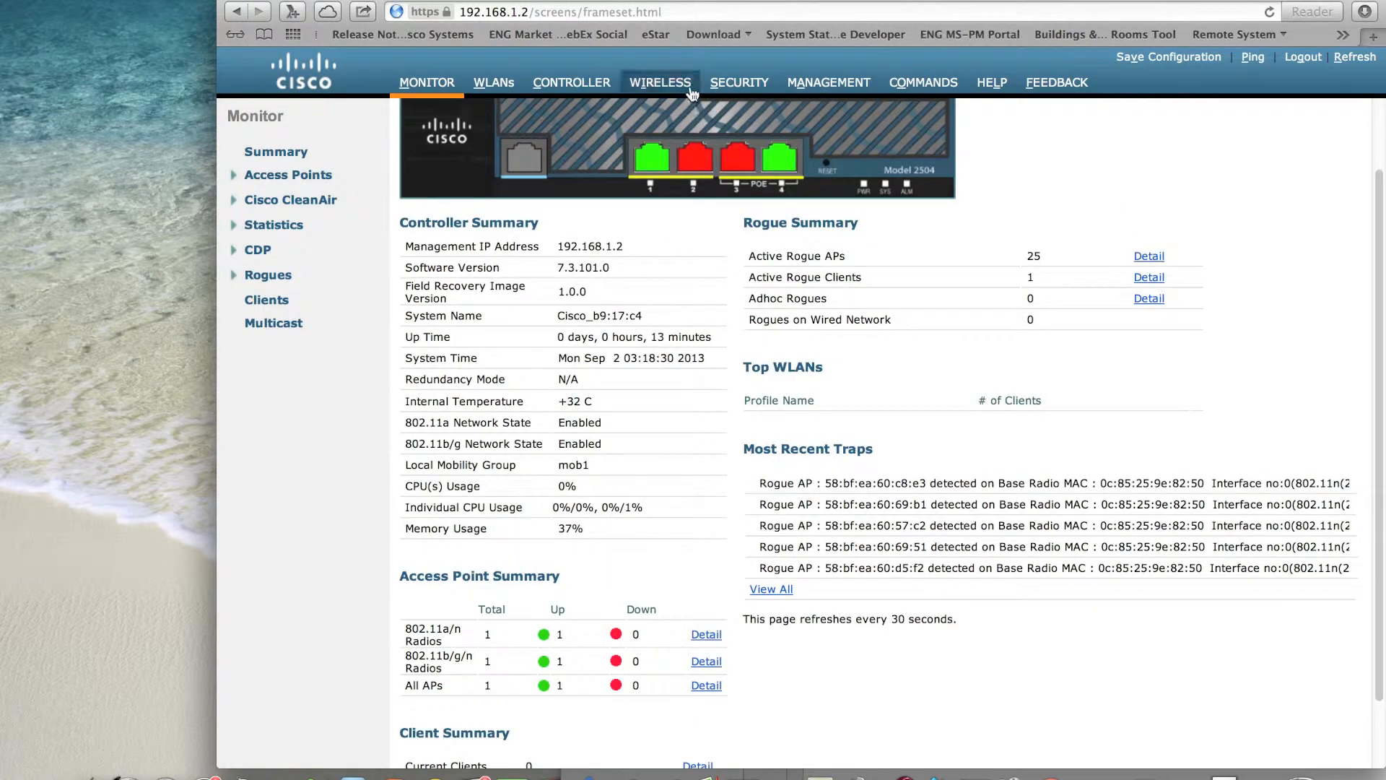
left_click(706, 685)
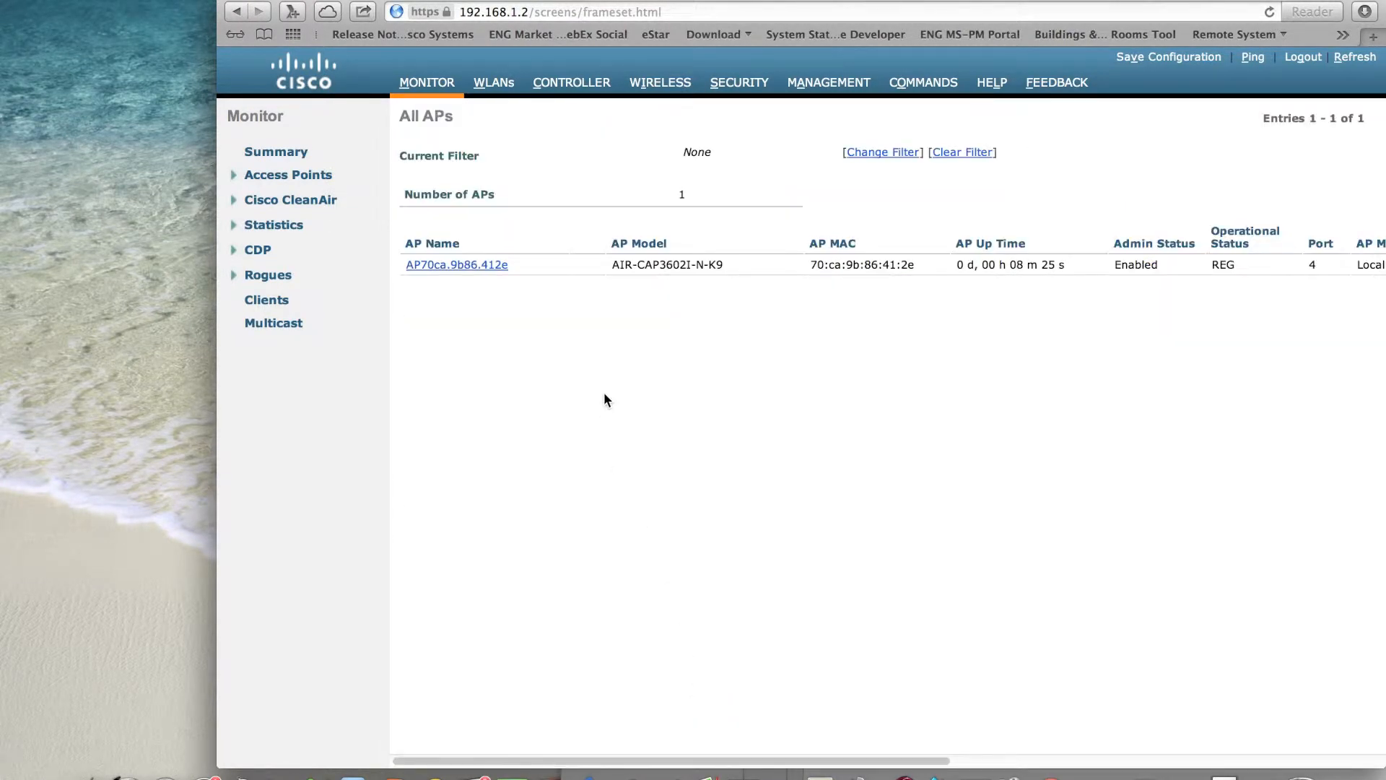
- Enable a static IP of 192.168.1.3 for the listed access point and open its high availability settings
left_click_drag(764, 1, 642, 4)
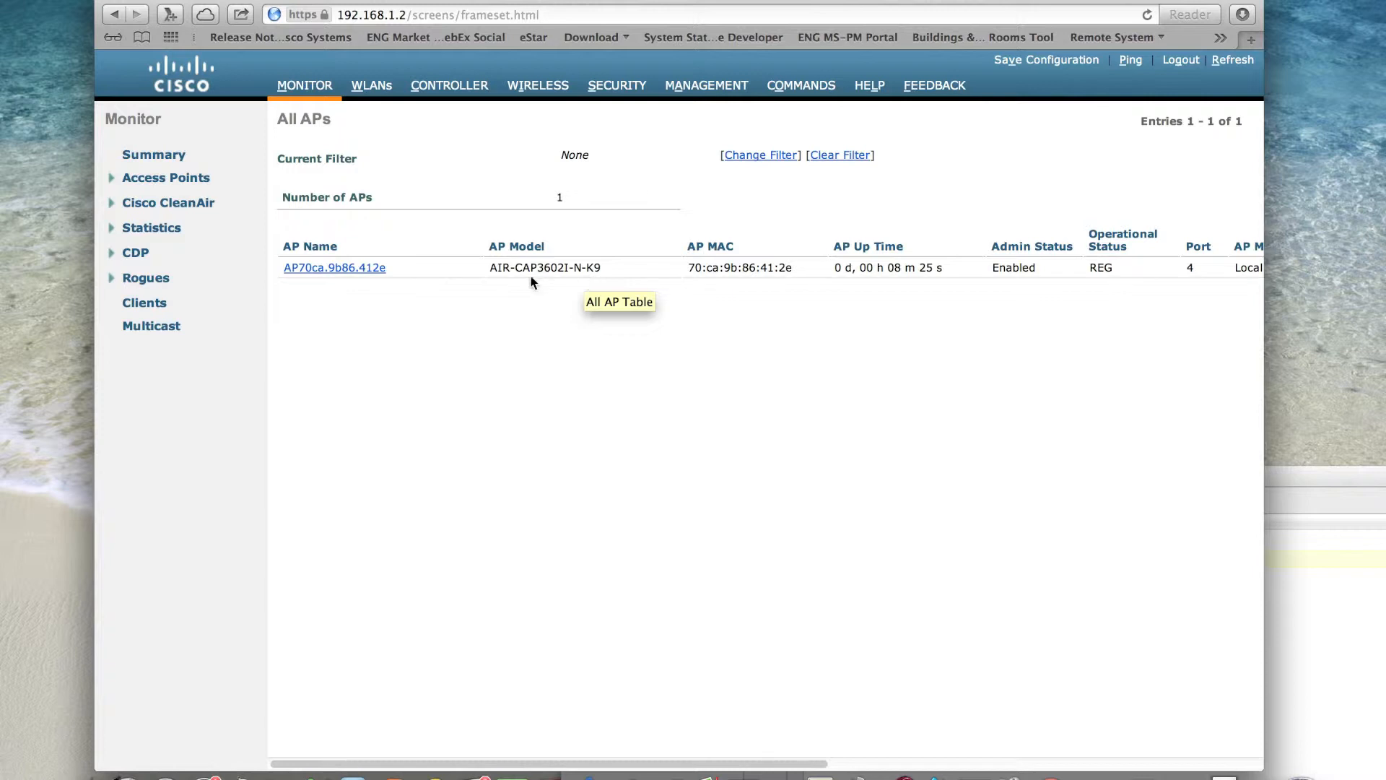
left_click(303, 267)
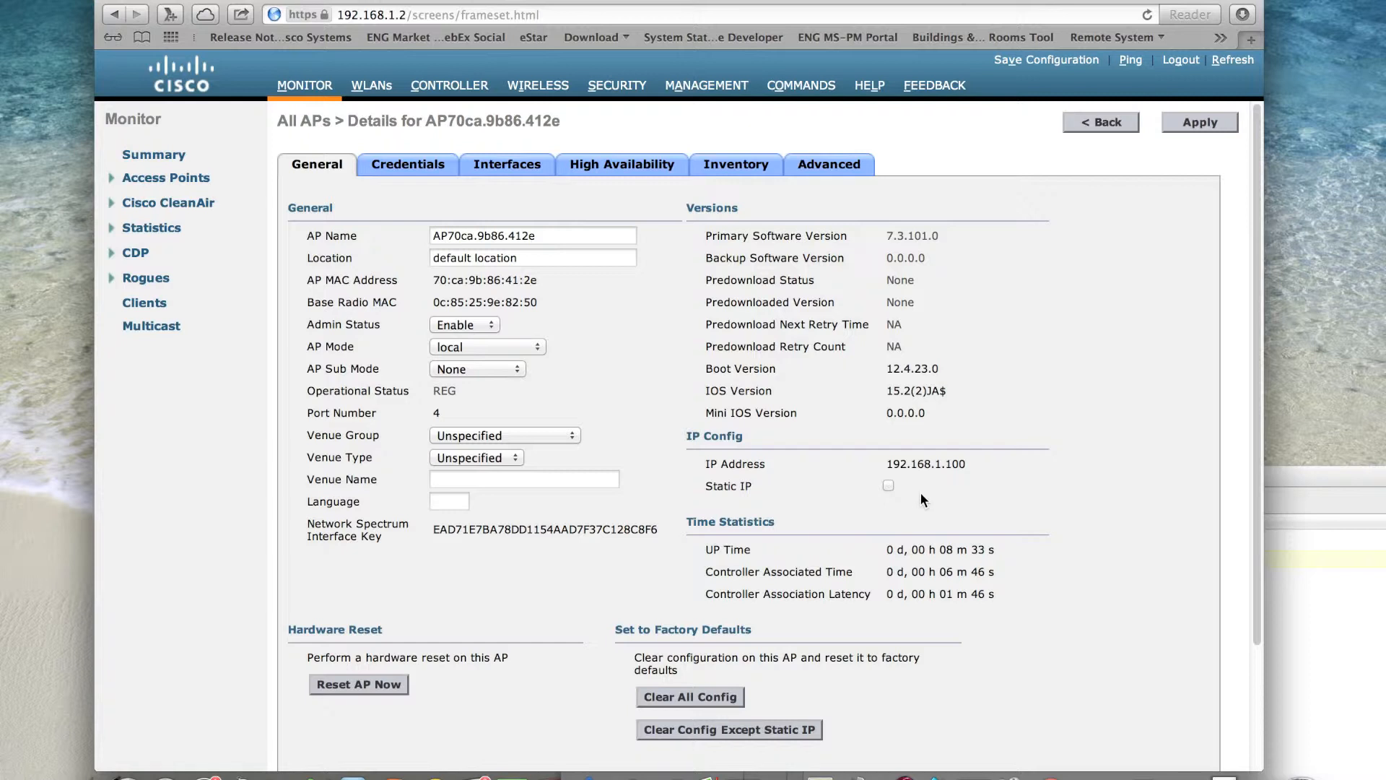
left_click(889, 484)
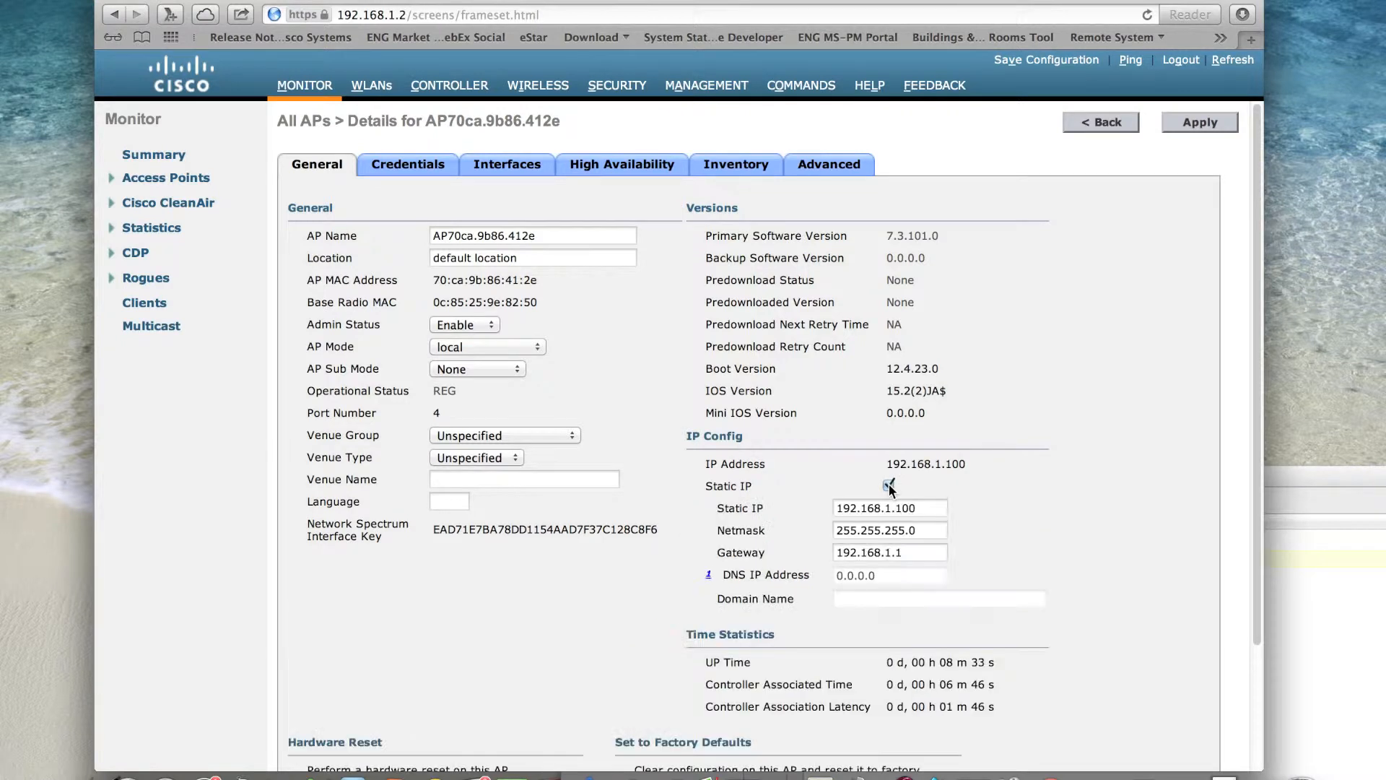
left_click(926, 508)
key("BackSpace")
key("BackSpace")
key("BackSpace")
type("3")
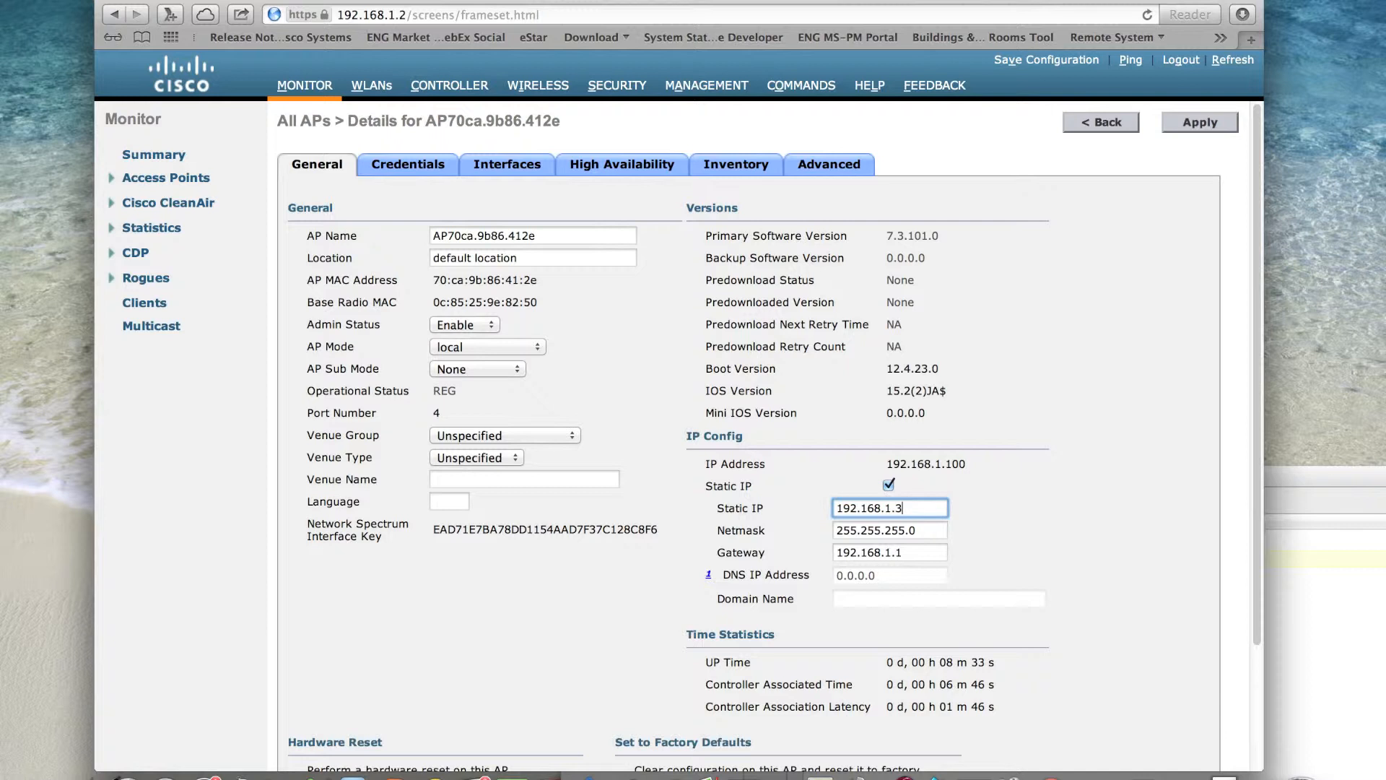
key("Tab")
key("Tab")
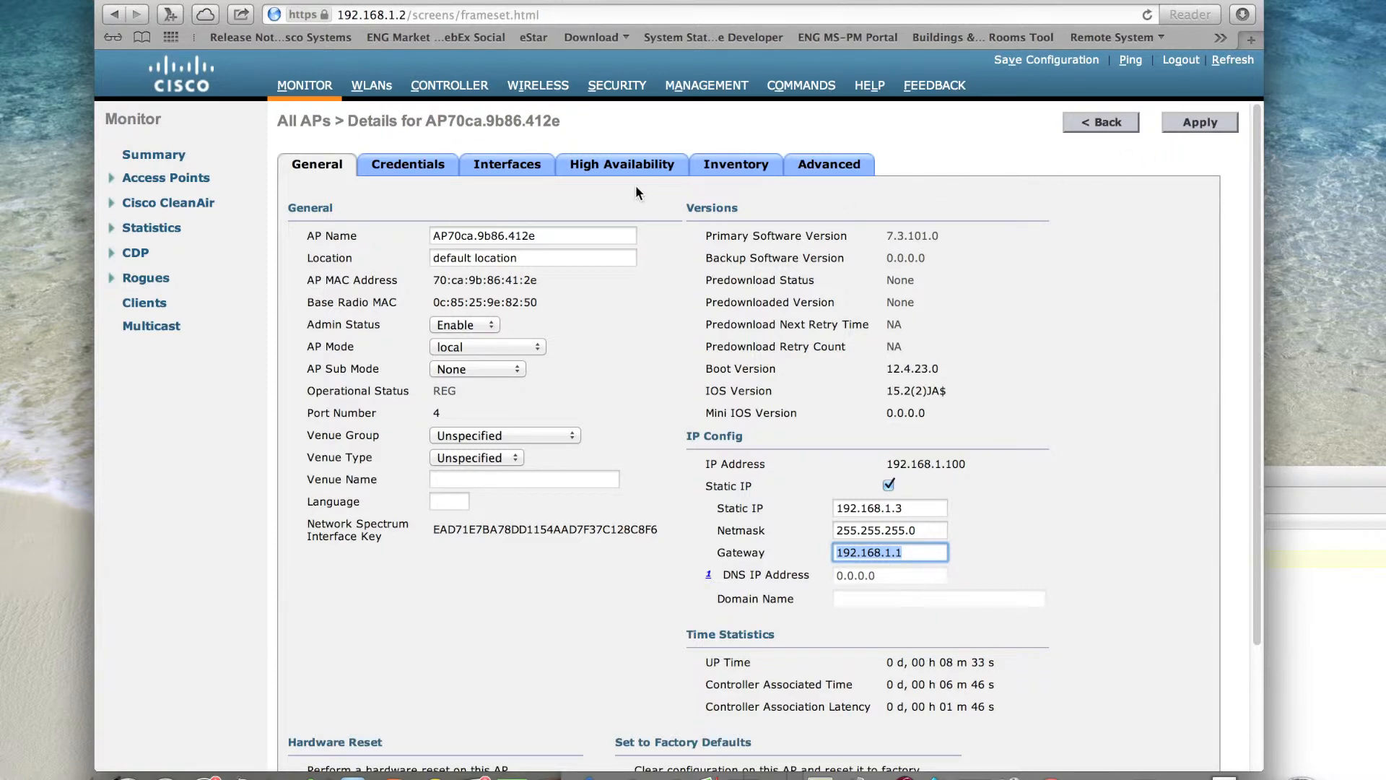
left_click(606, 168)
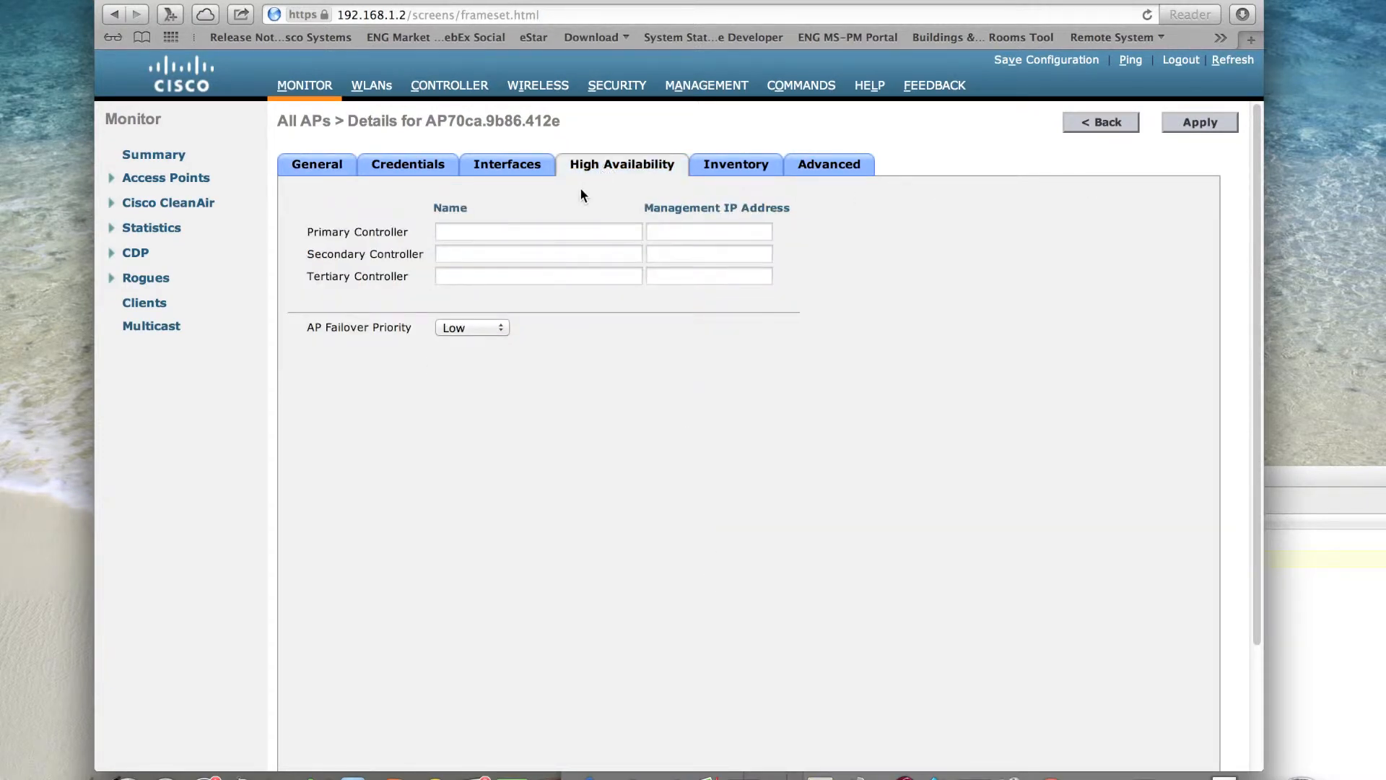
left_click(522, 224)
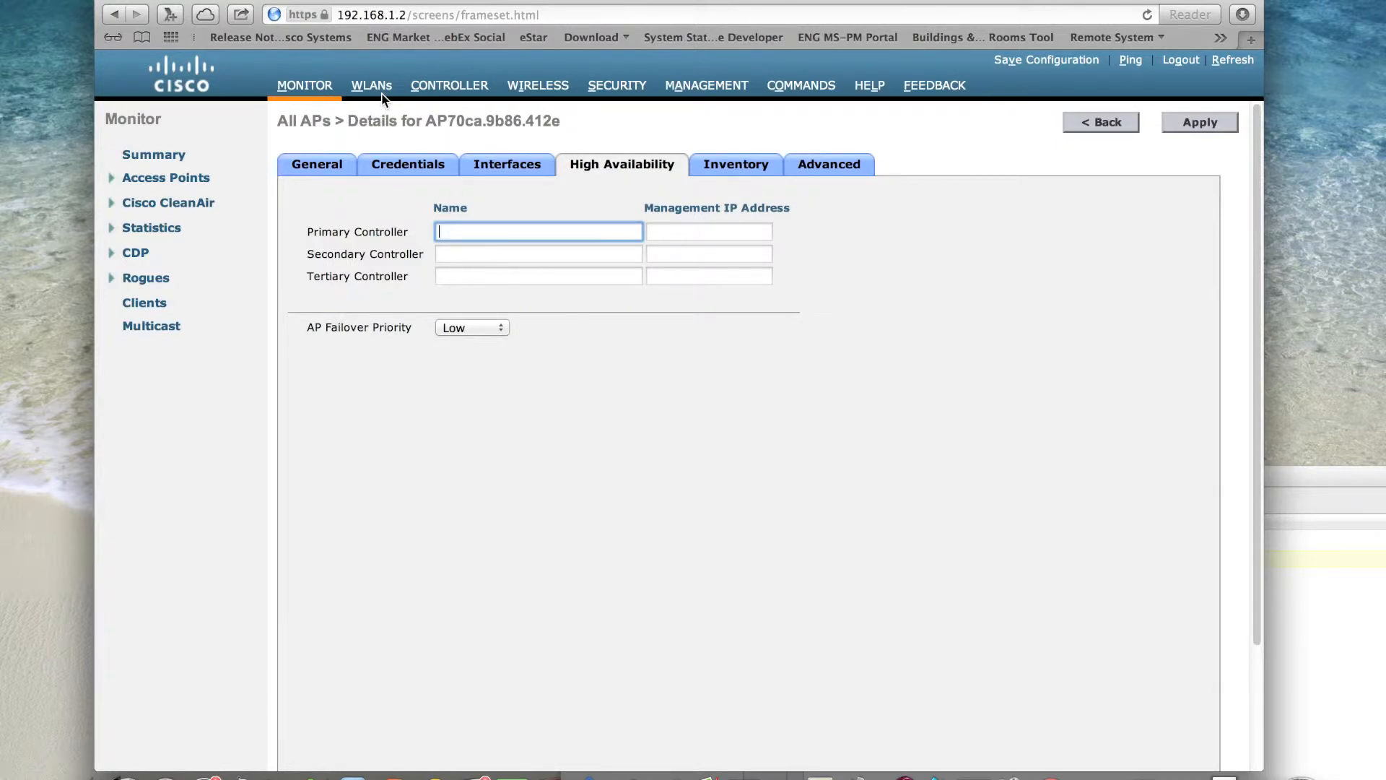
- Rename the controller as CT2504 in its general settings and apply the change
left_click(446, 92)
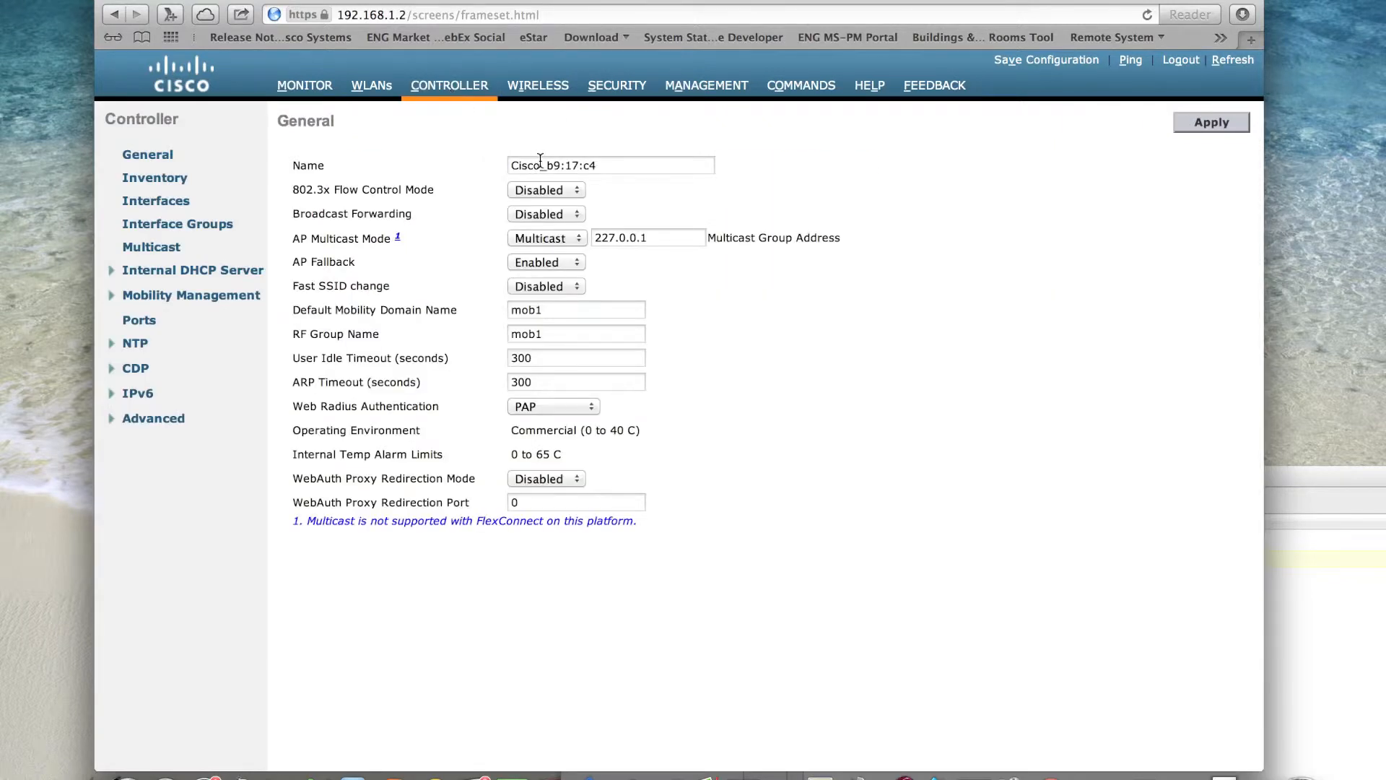
triple_click(613, 166)
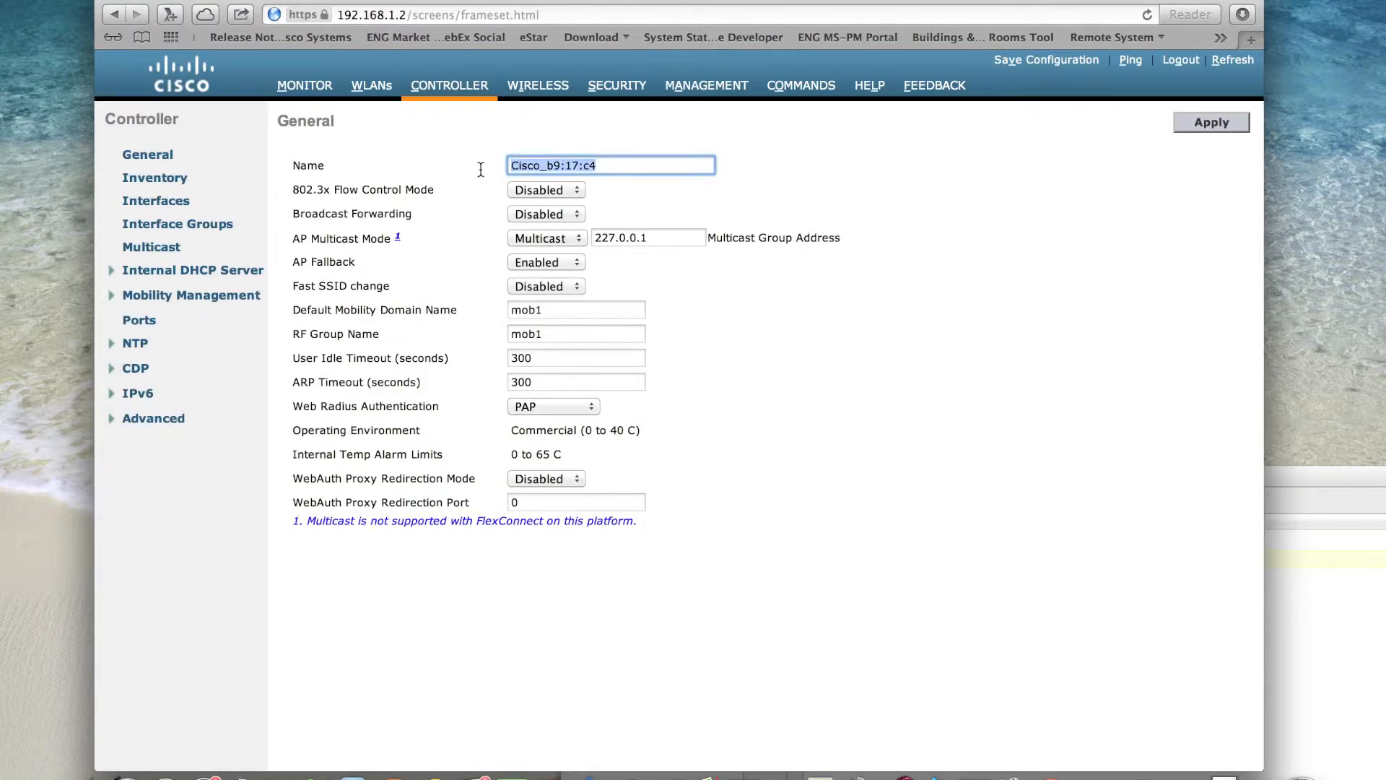
type("CT2504")
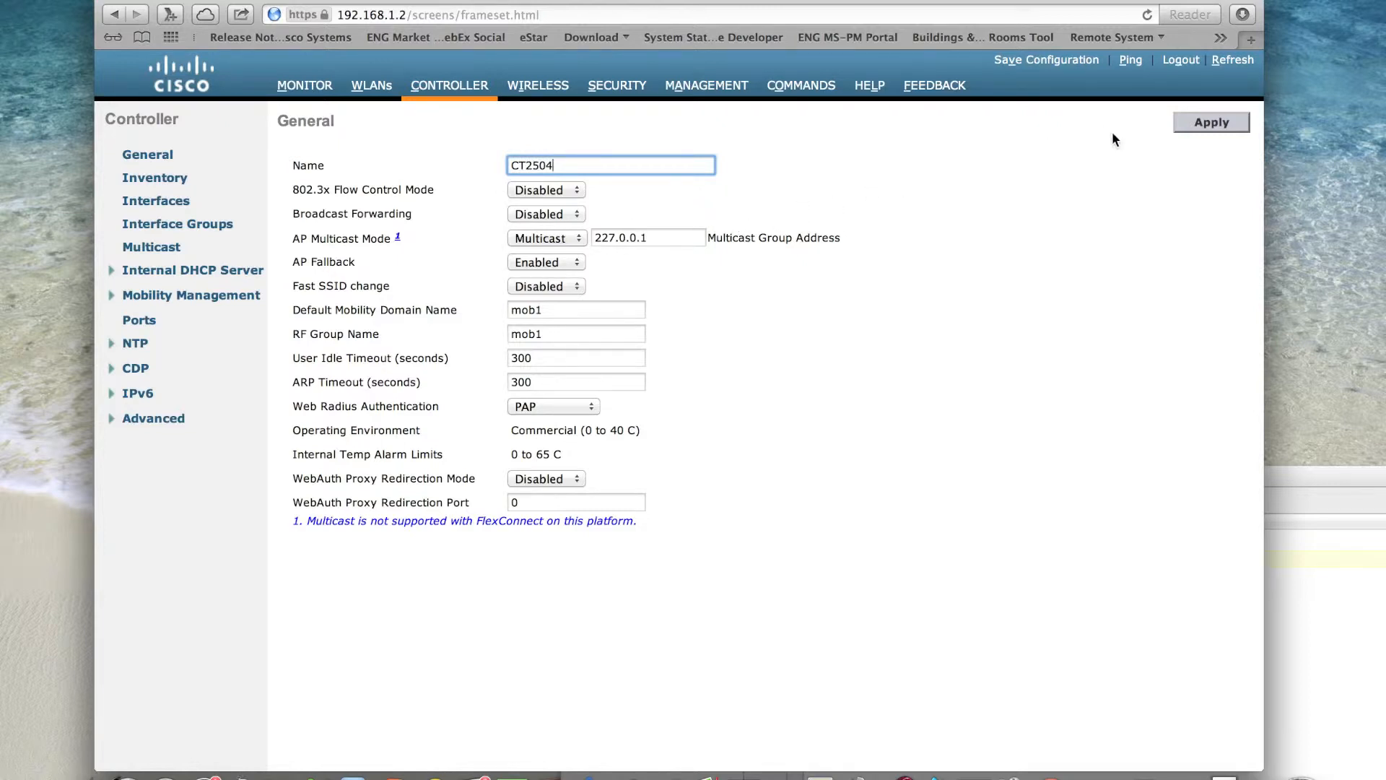
left_click(1199, 121)
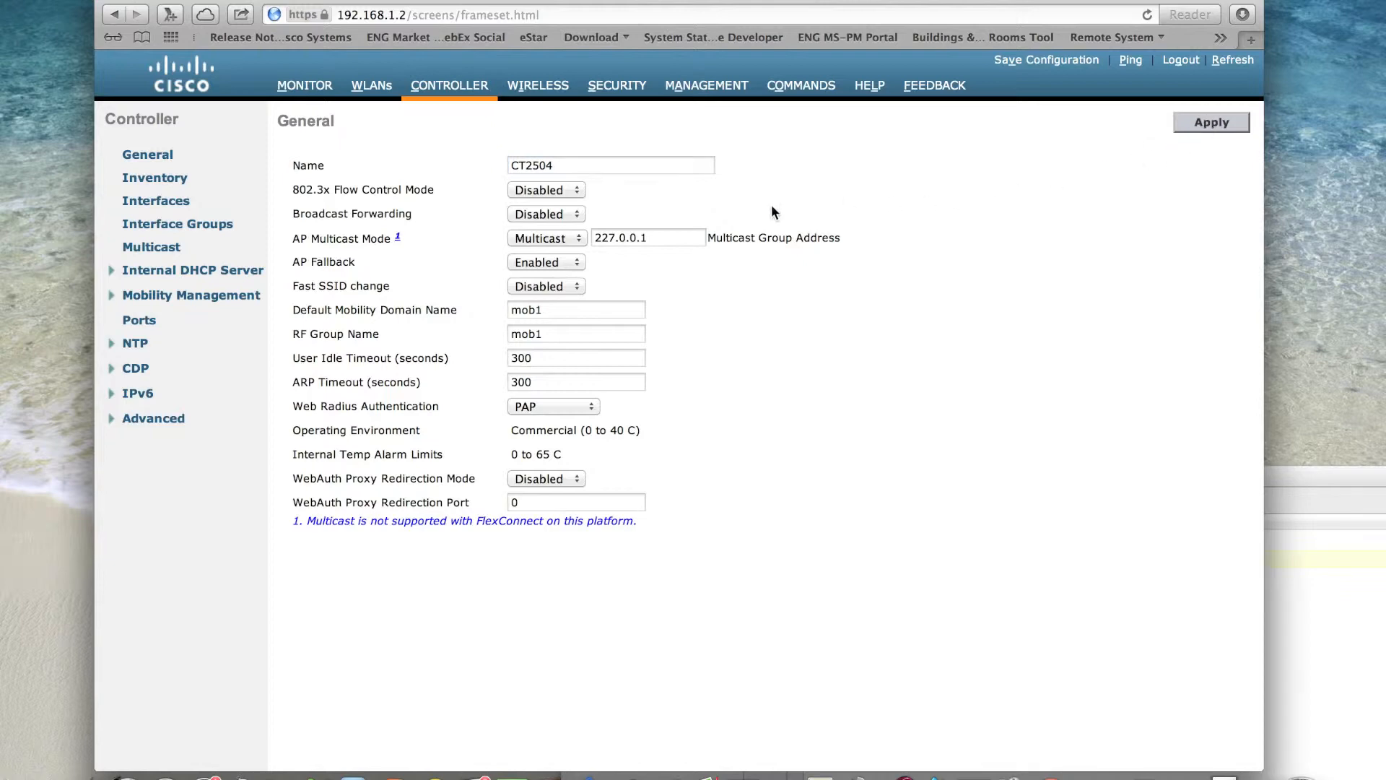
- Reopen the access point's details from the Wireless section and set its static IP to 192.168.1.3
left_click(535, 86)
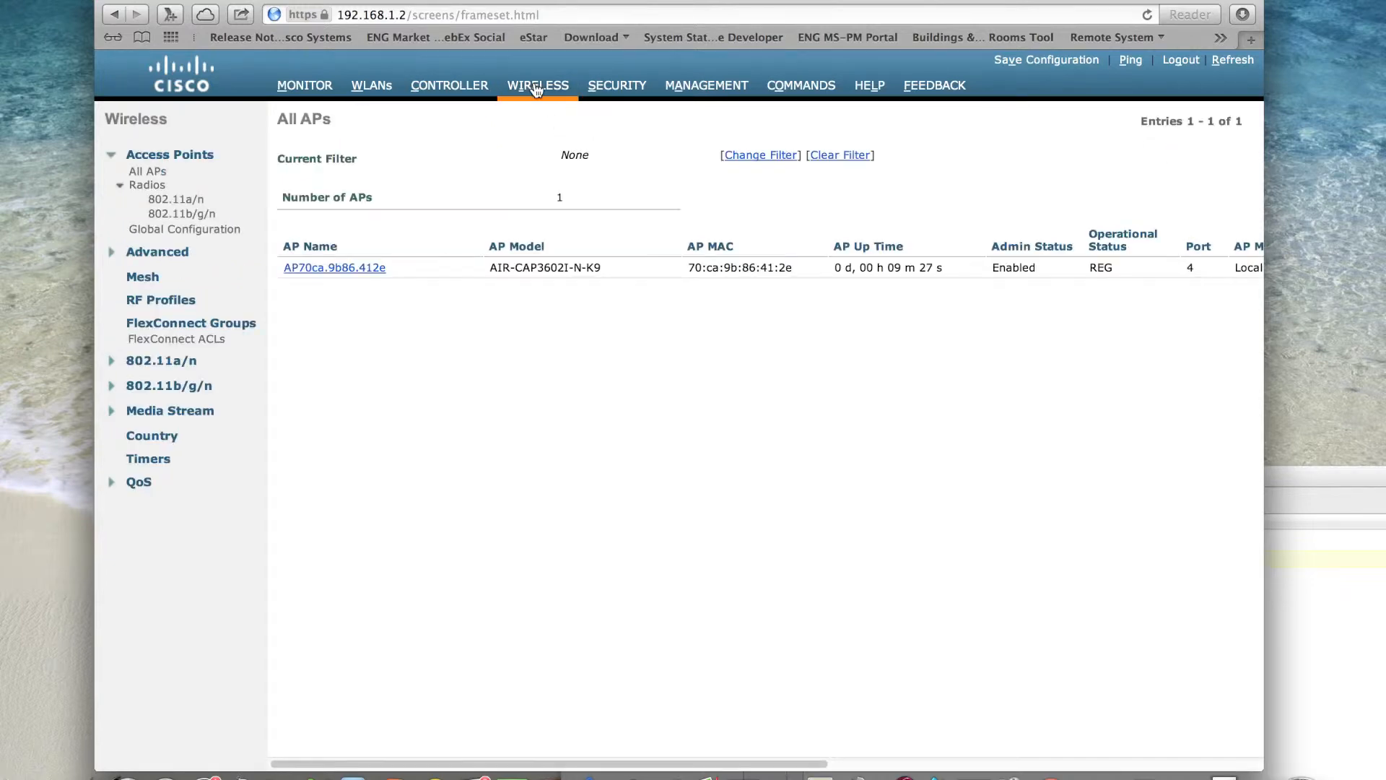
left_click(371, 269)
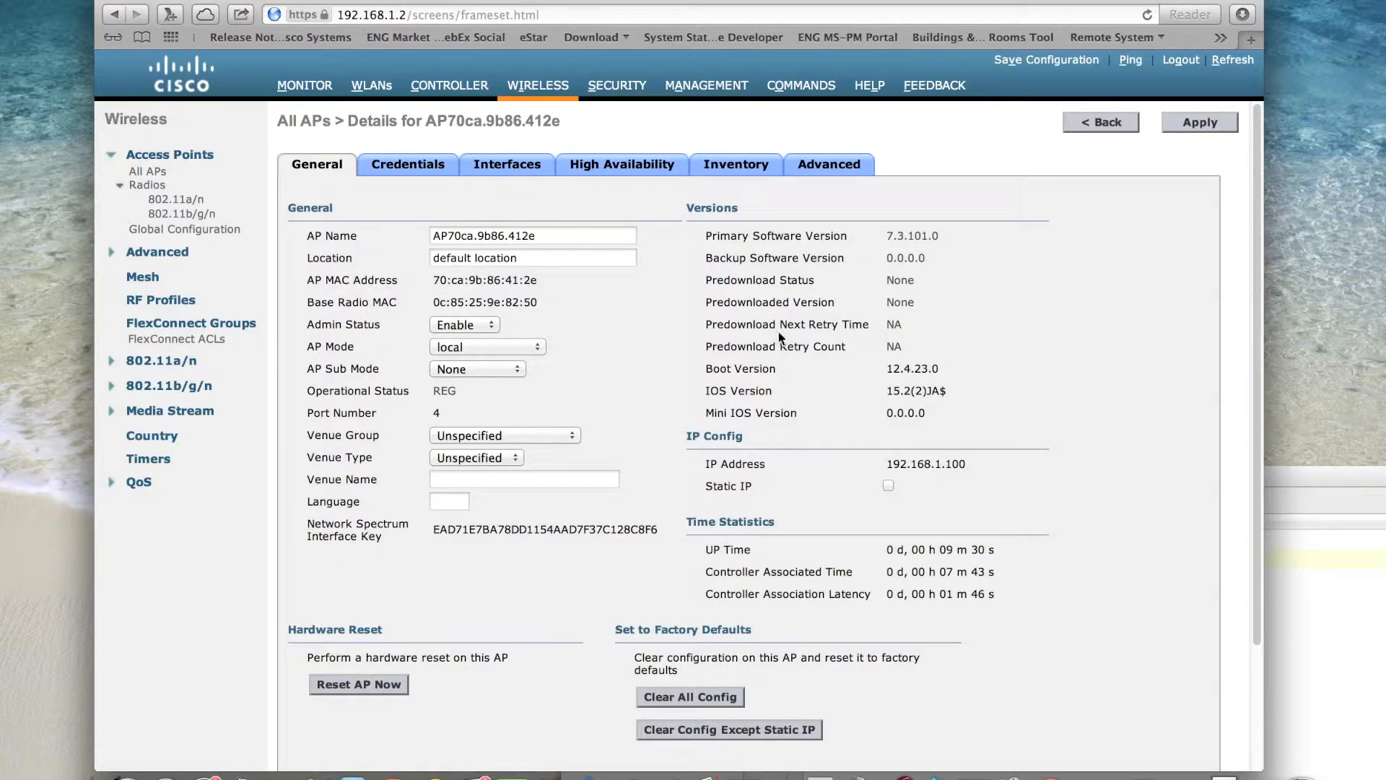
left_click(888, 485)
left_click(912, 508)
key("BackSpace")
key("BackSpace")
key("BackSpace")
type("3")
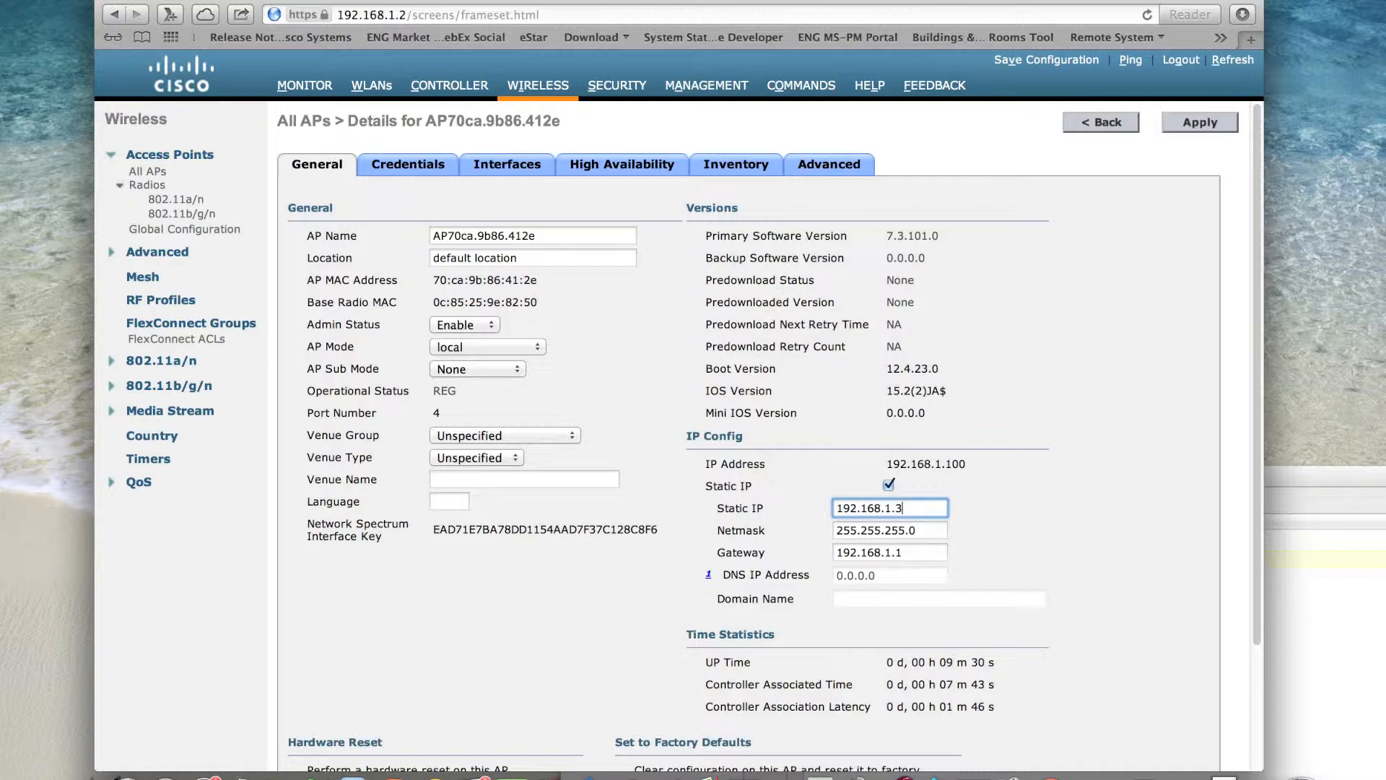
- Set the access point's primary controller to CT2504 with management IP 192.168.1.2, then apply the changes and accept the reboot
left_click(593, 169)
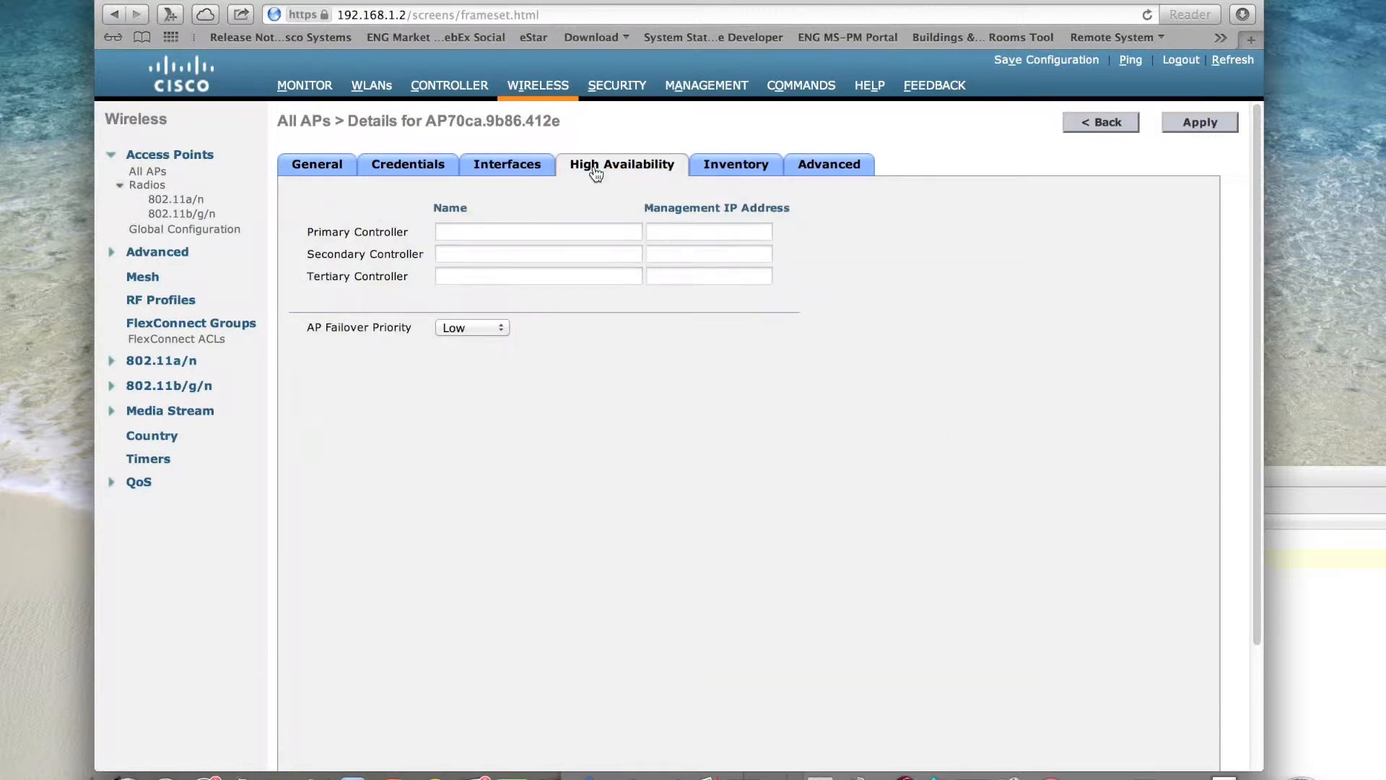
left_click(484, 229)
type("CT2504")
key("Tab")
type("192.168.1.2")
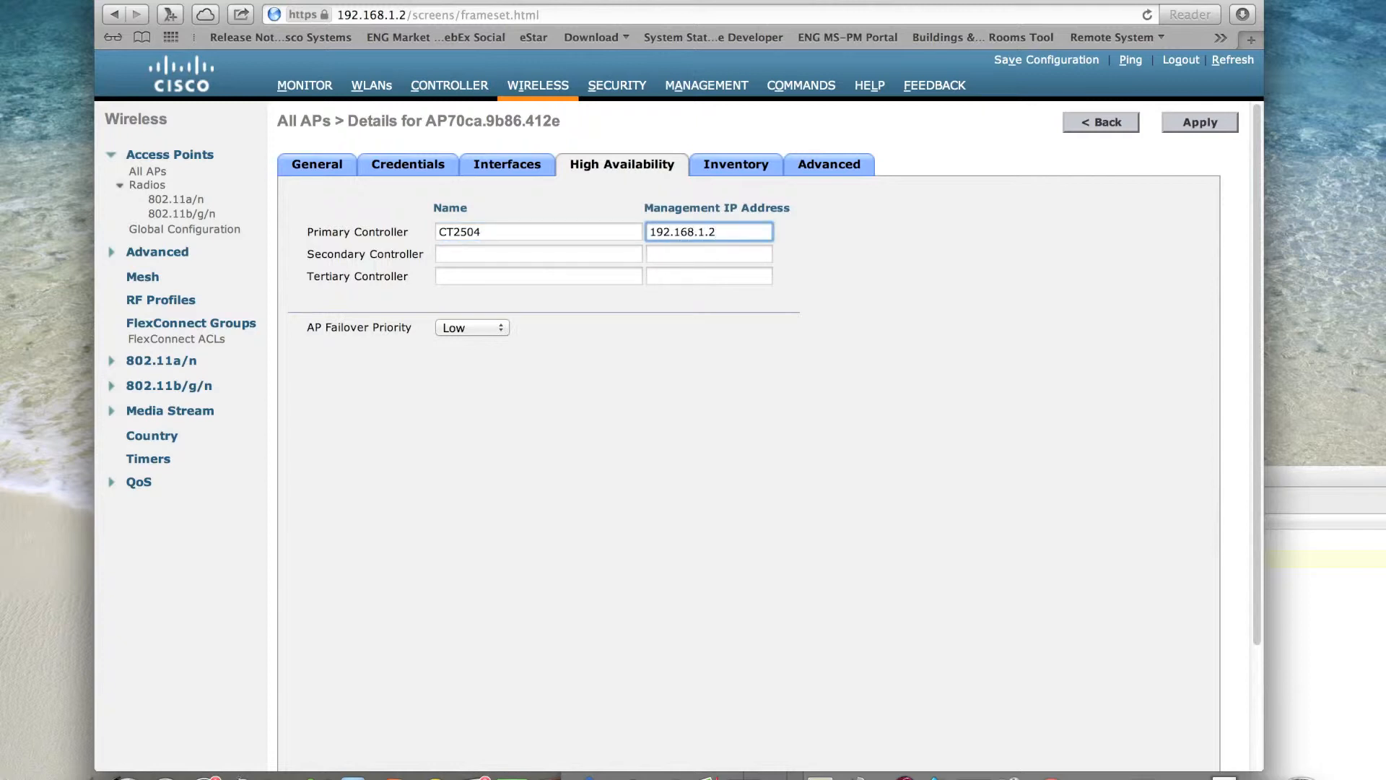
left_click(1216, 118)
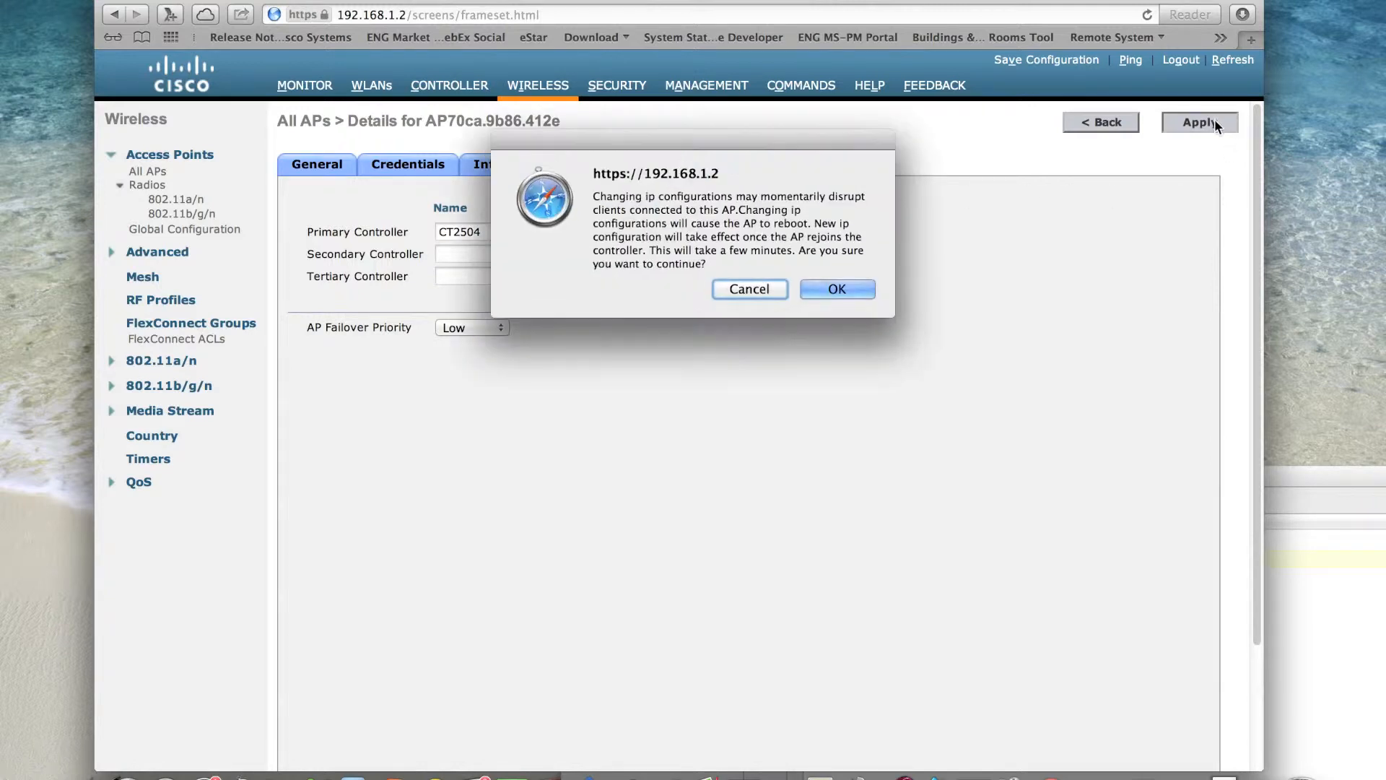
left_click(814, 290)
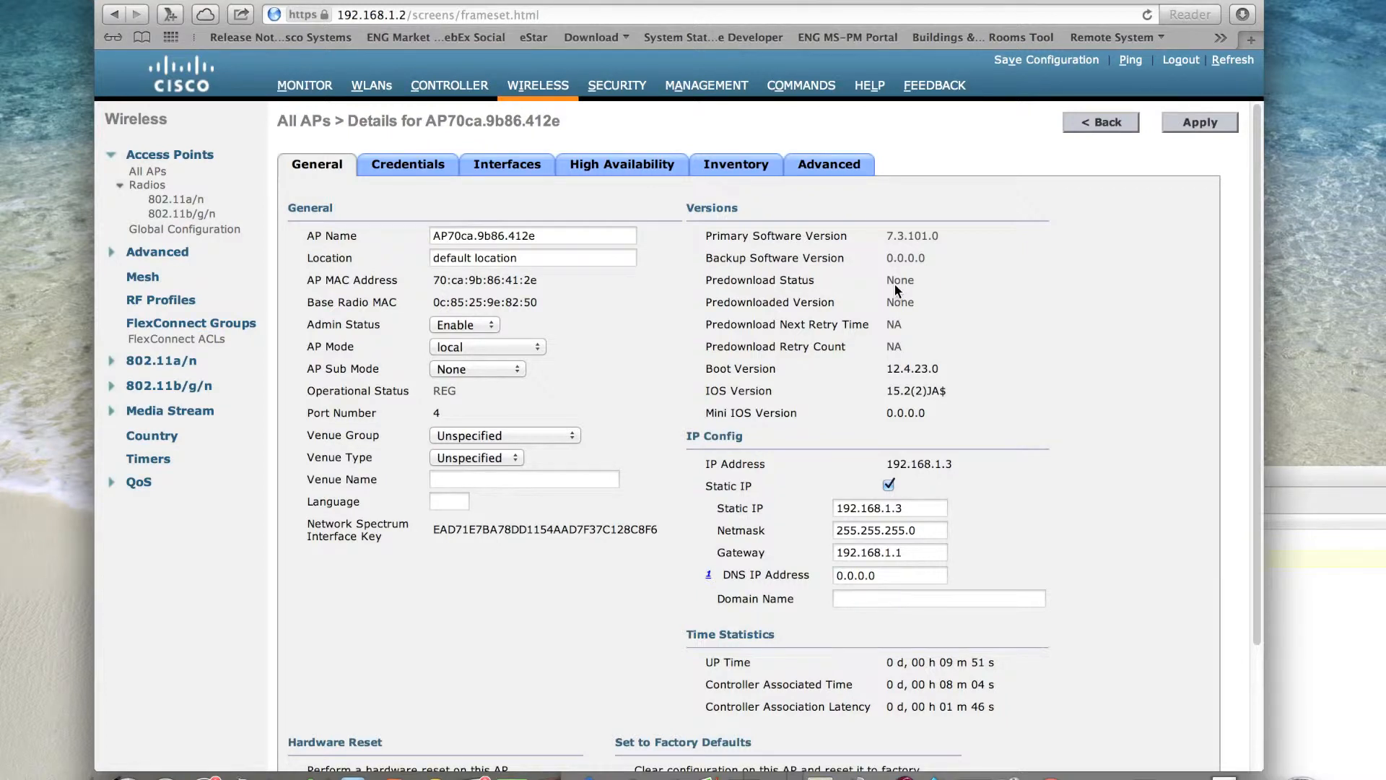
- Check the list of all access points and the controller's Monitor summary
left_click(540, 90)
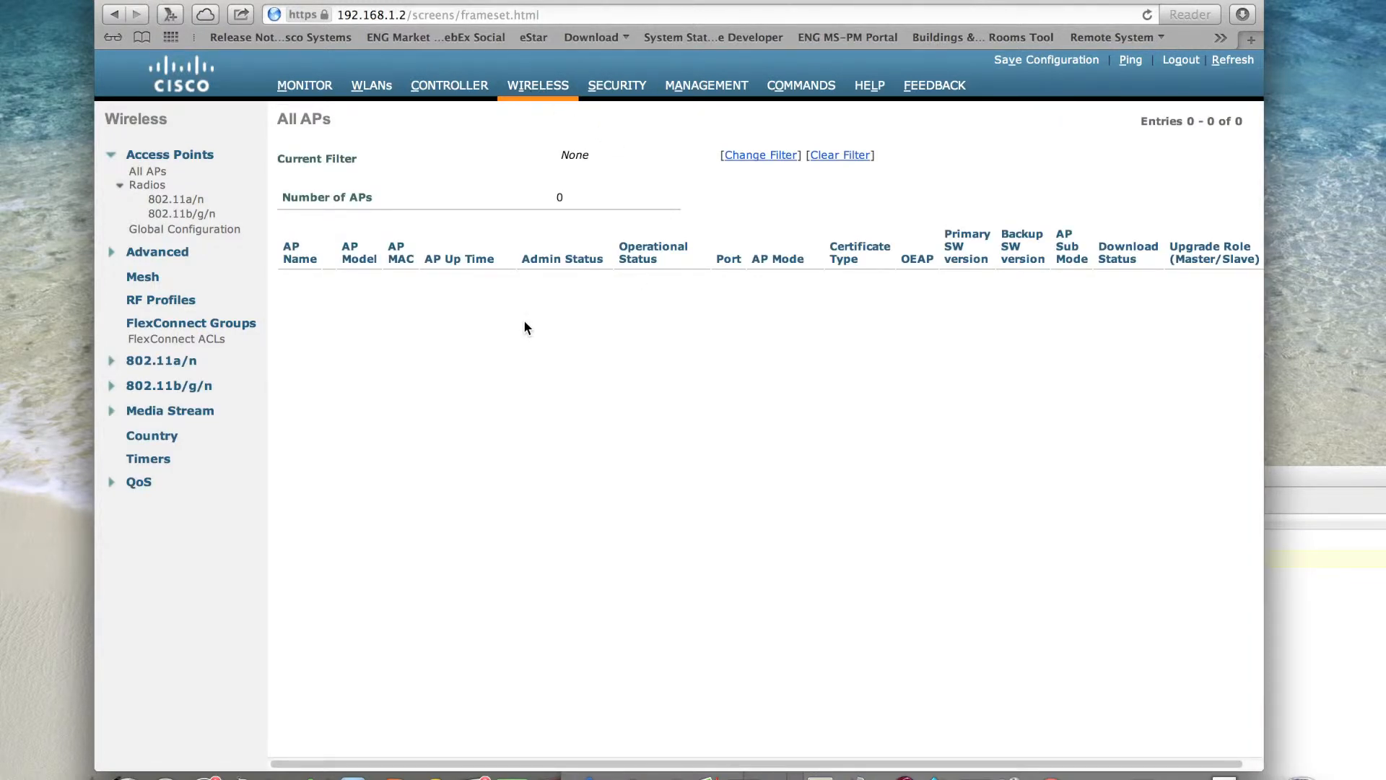
left_click(313, 92)
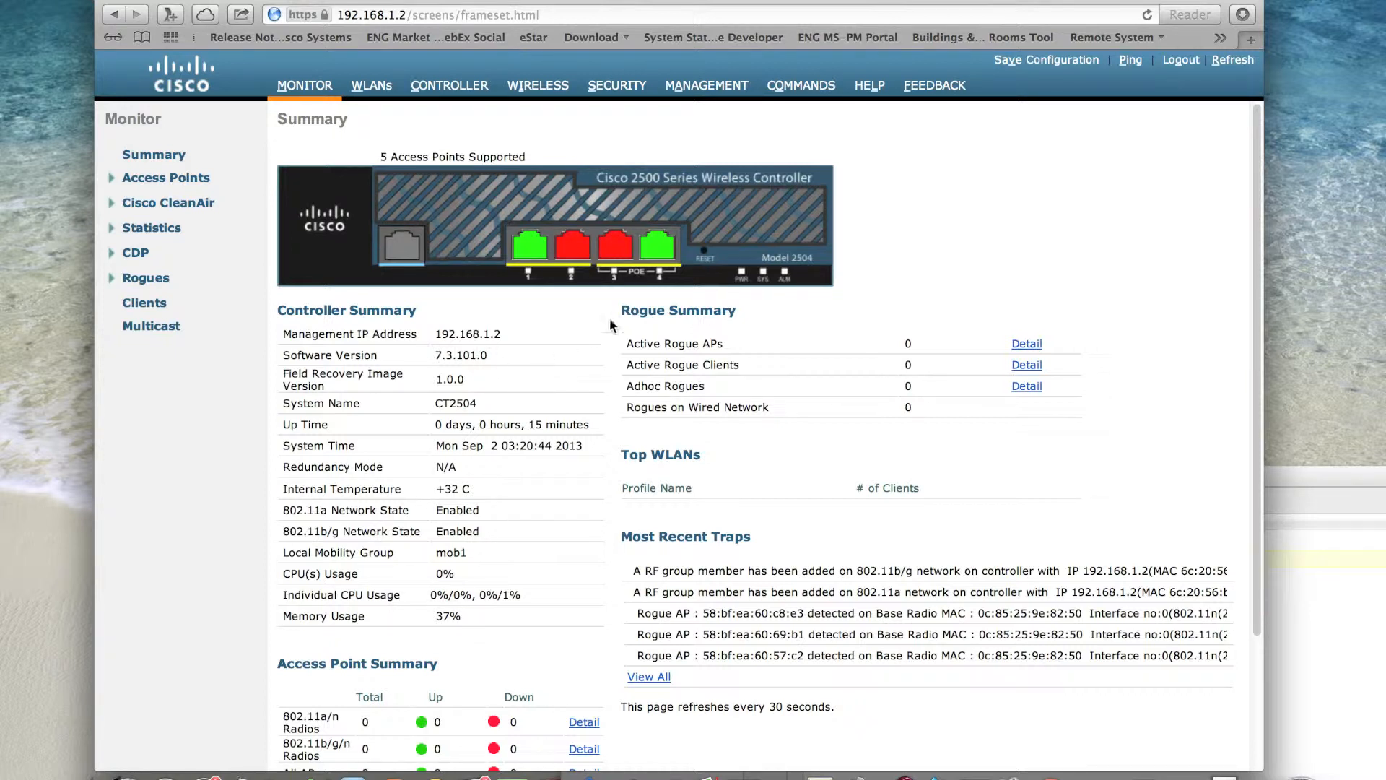
- Open the controller's file download page and set the TFTP server IP address to 192.168.1.101
left_click(805, 86)
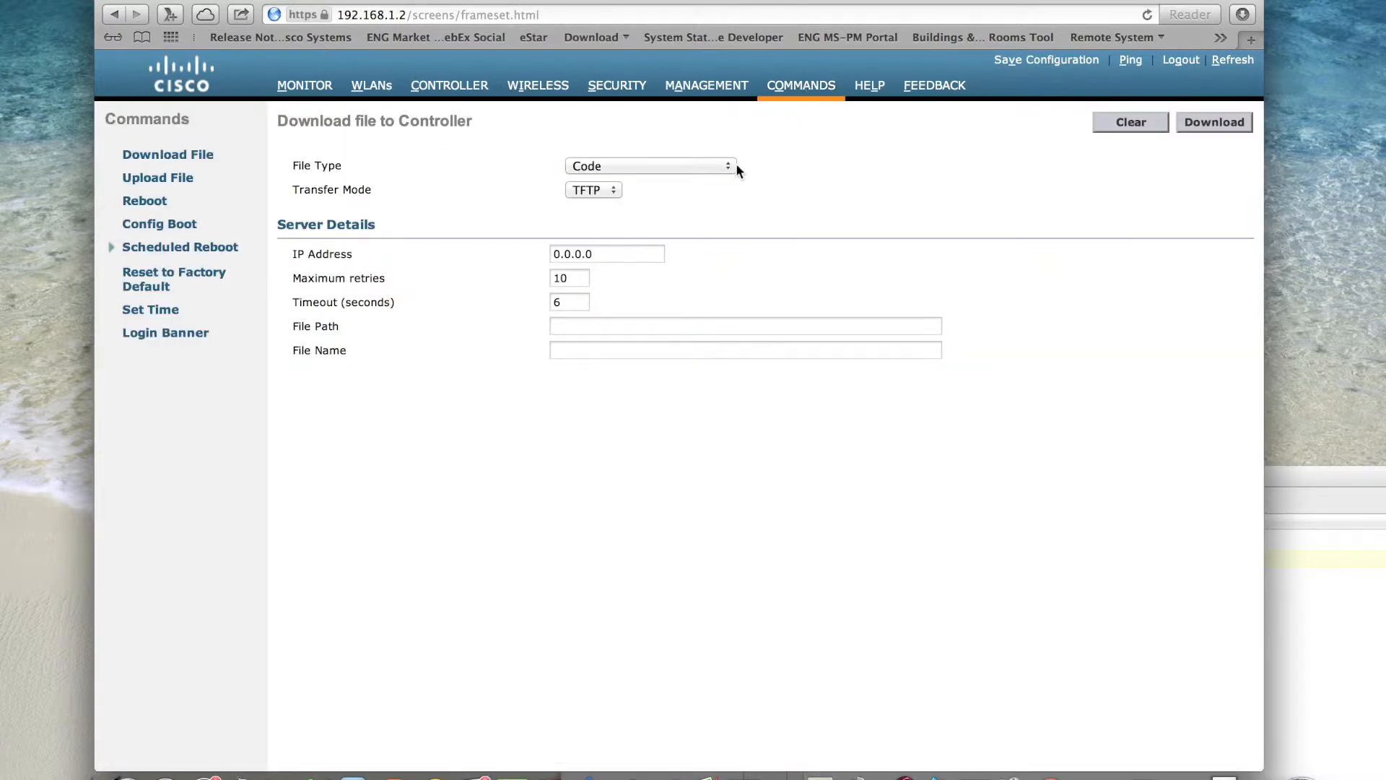
left_click(583, 253)
left_click_drag(611, 252, 470, 253)
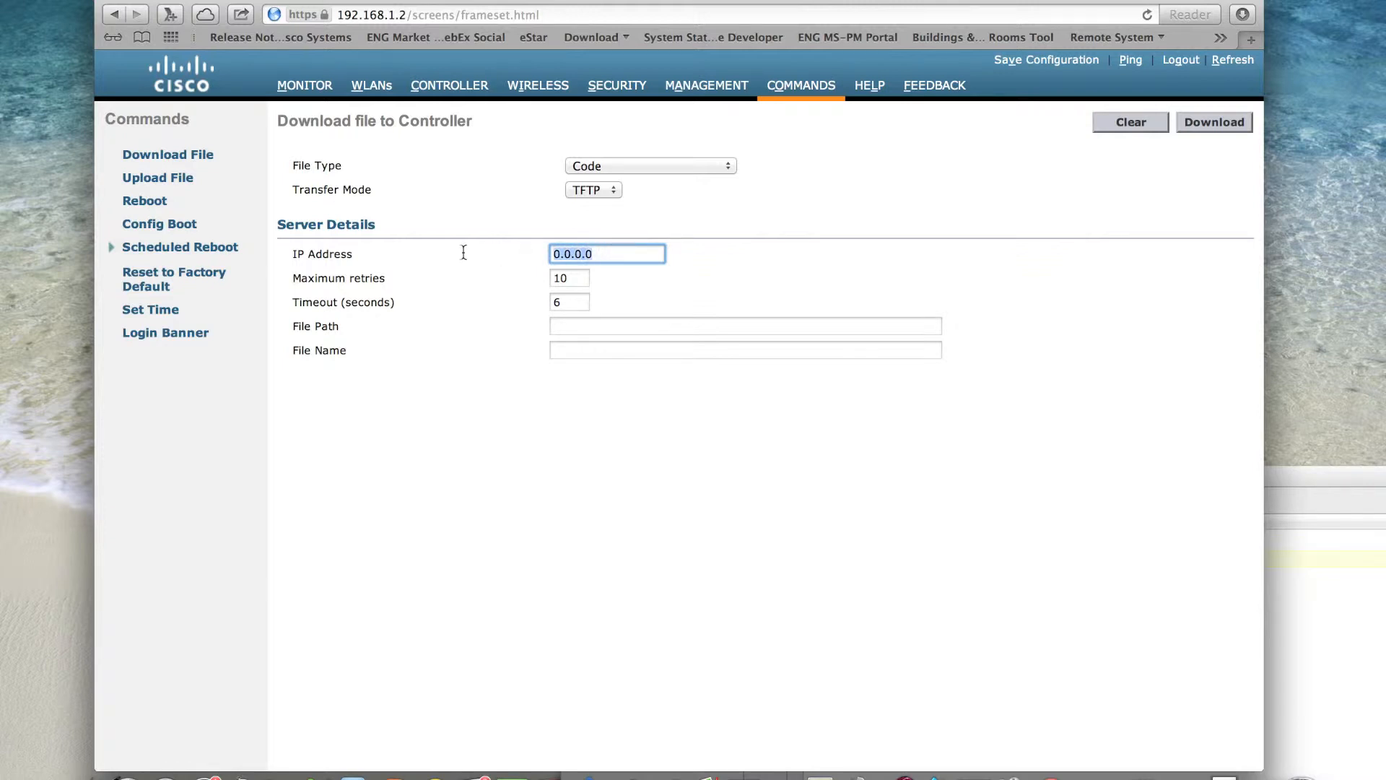
type("192.168.1.101")
- Launch TftpServer and check the computer's IP address in the Network settings of System Preferences
key("super+space")
type("tf")
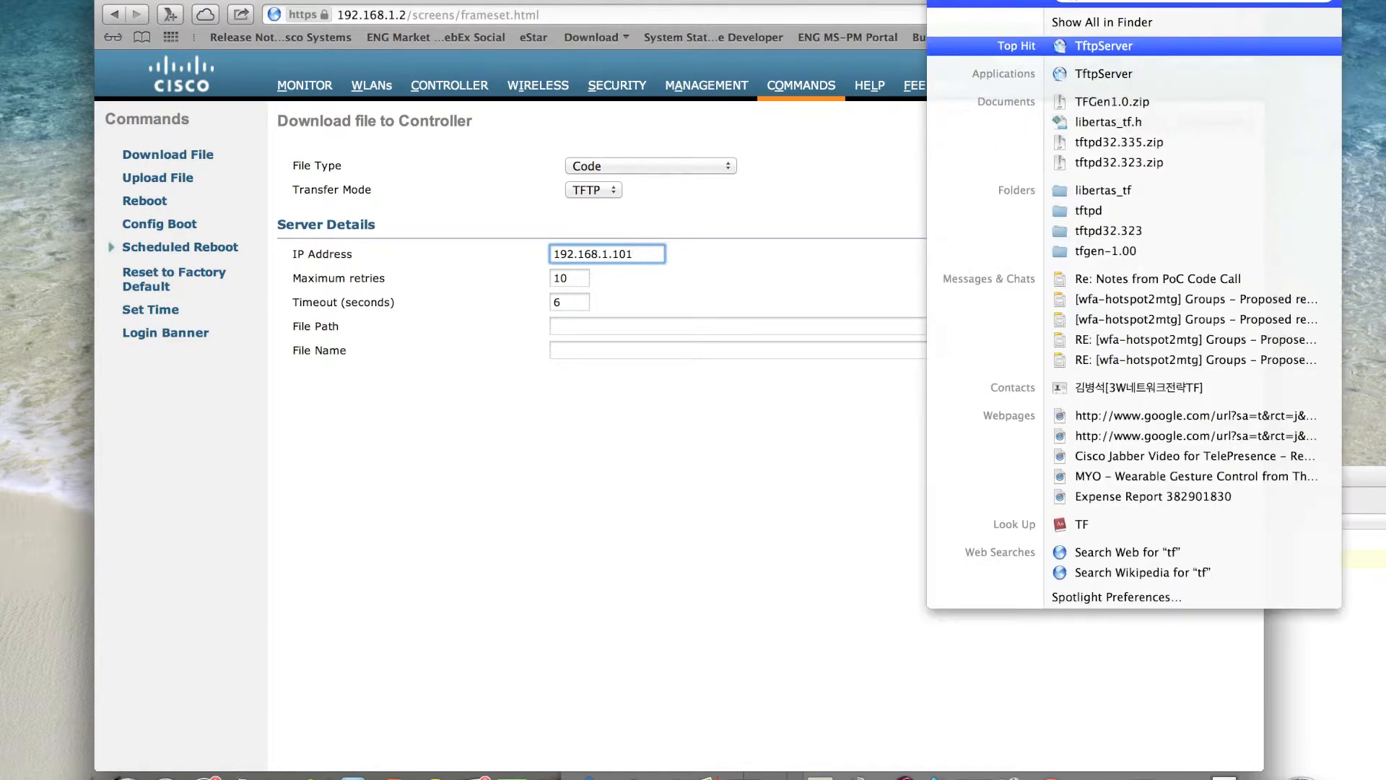
key("Return")
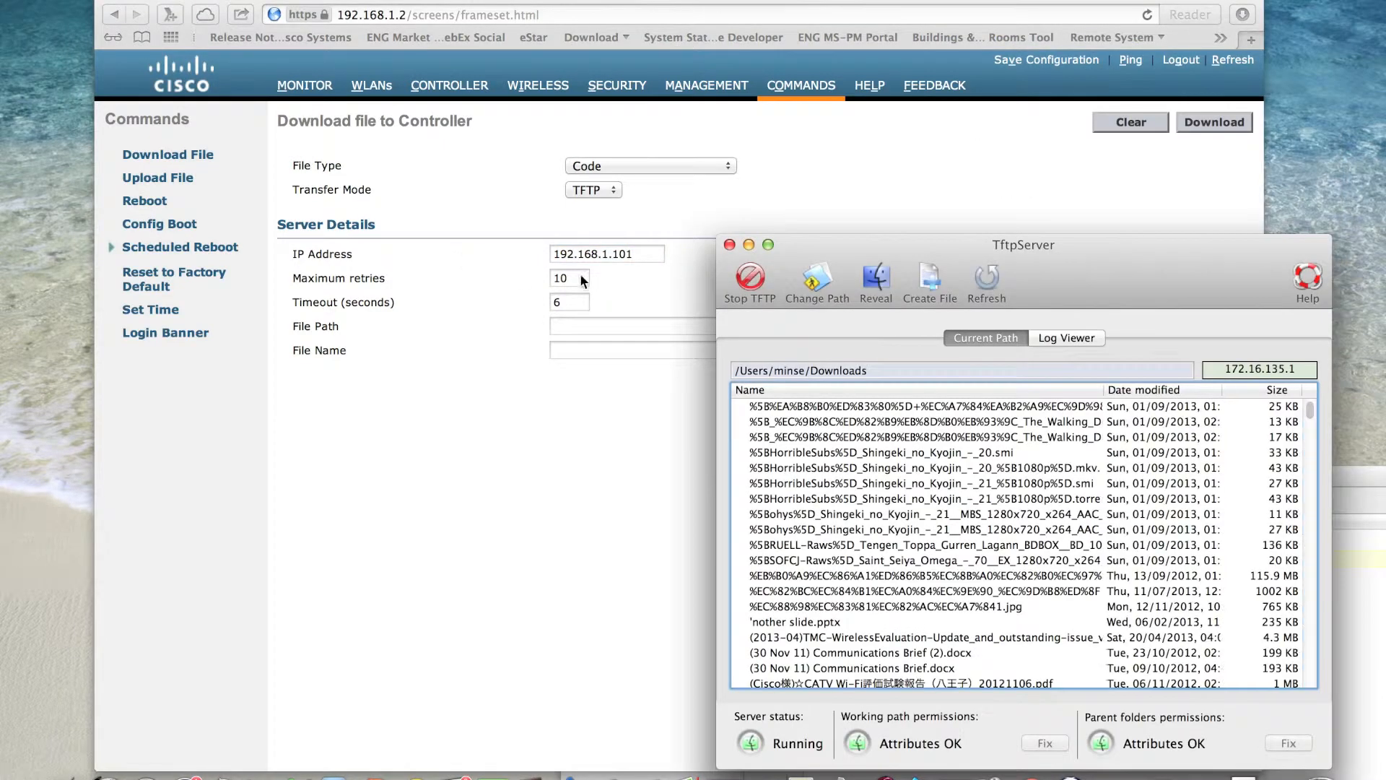
left_click_drag(1066, 267, 1119, 240)
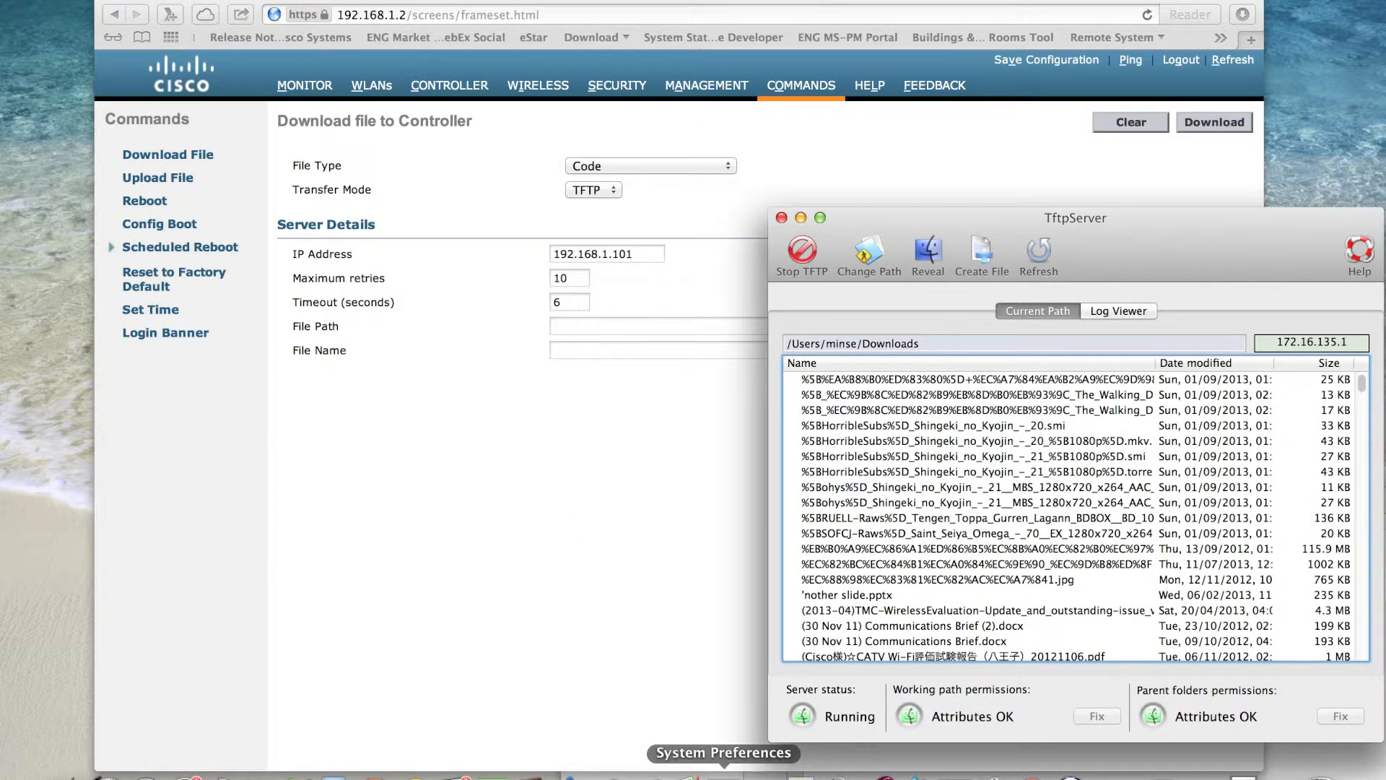
left_click(722, 774)
left_click(765, 435)
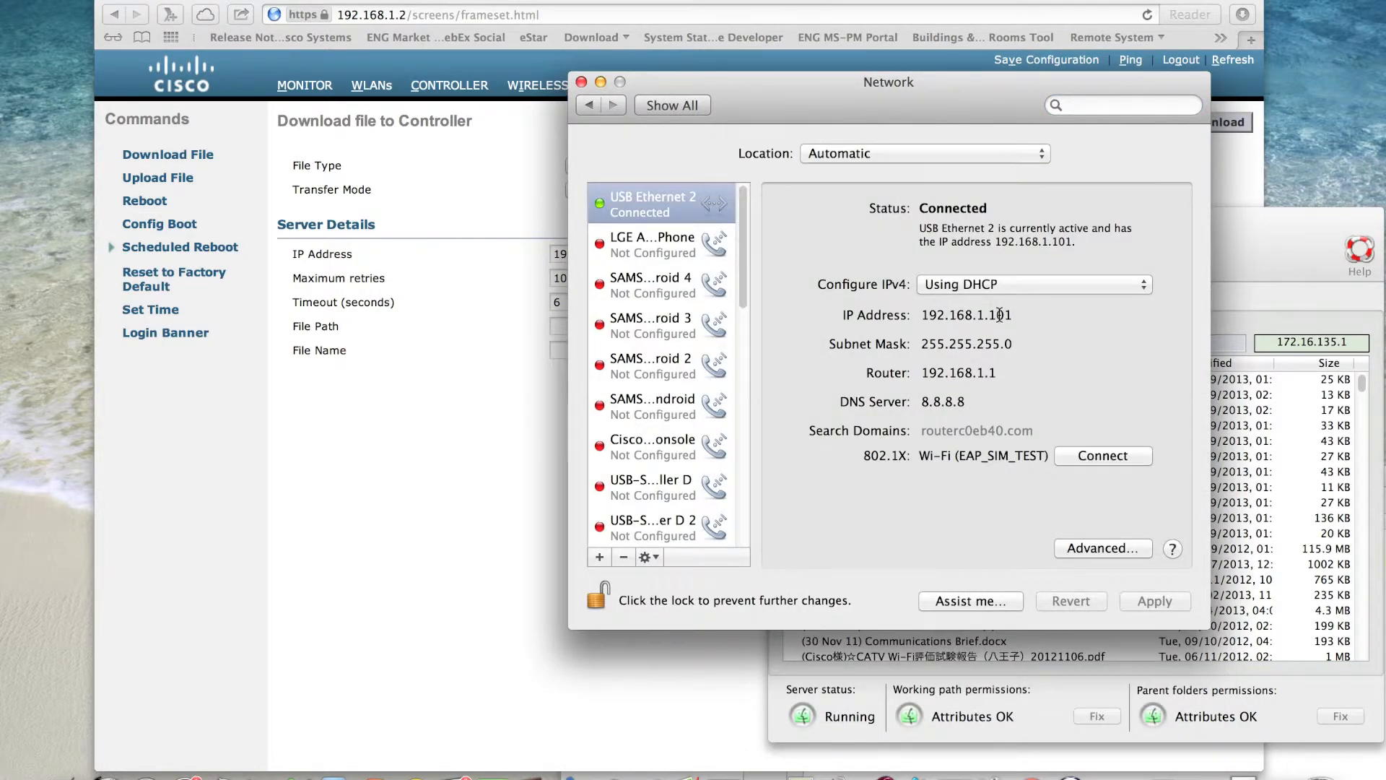
left_click(581, 82)
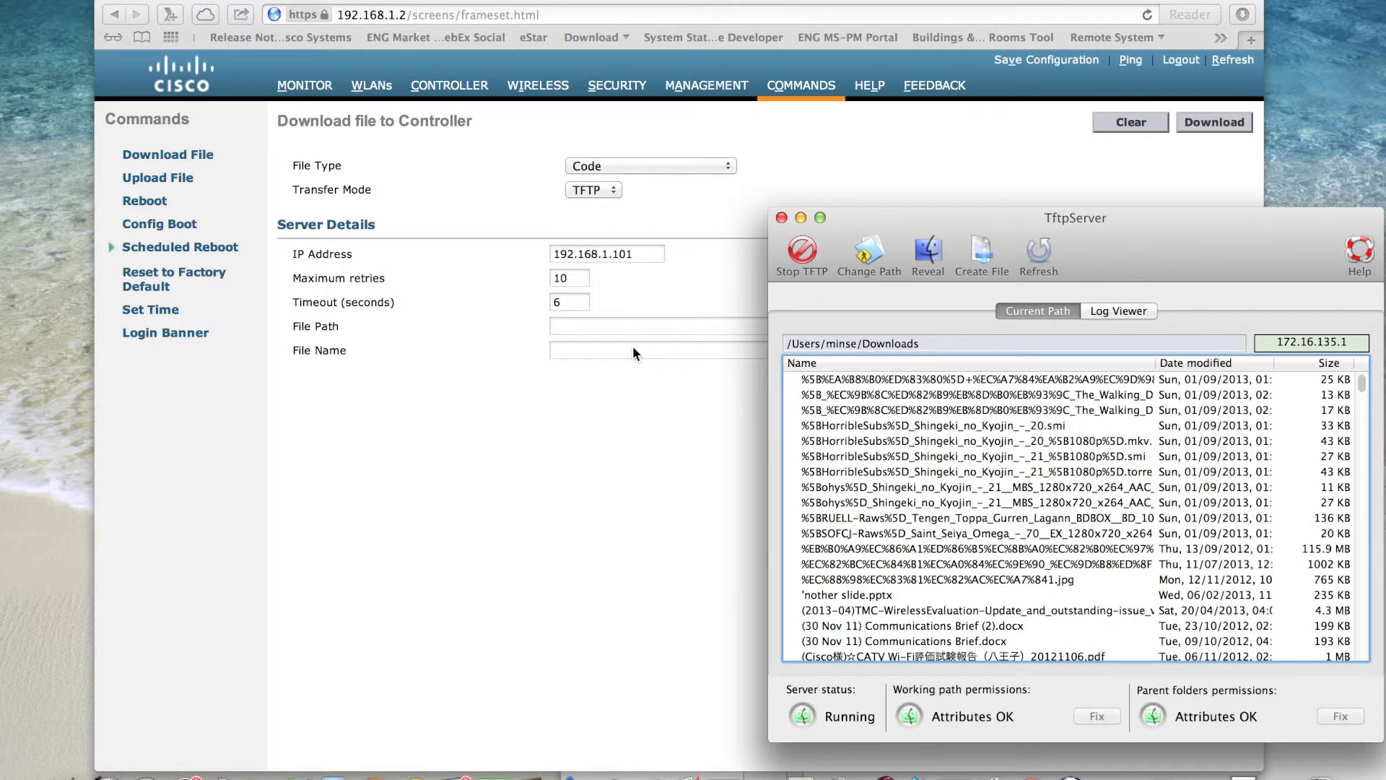
- Enter AIR-CT5500-K9-7-5-102-0.aes as the download file name and start the code download to the controller
left_click(587, 350)
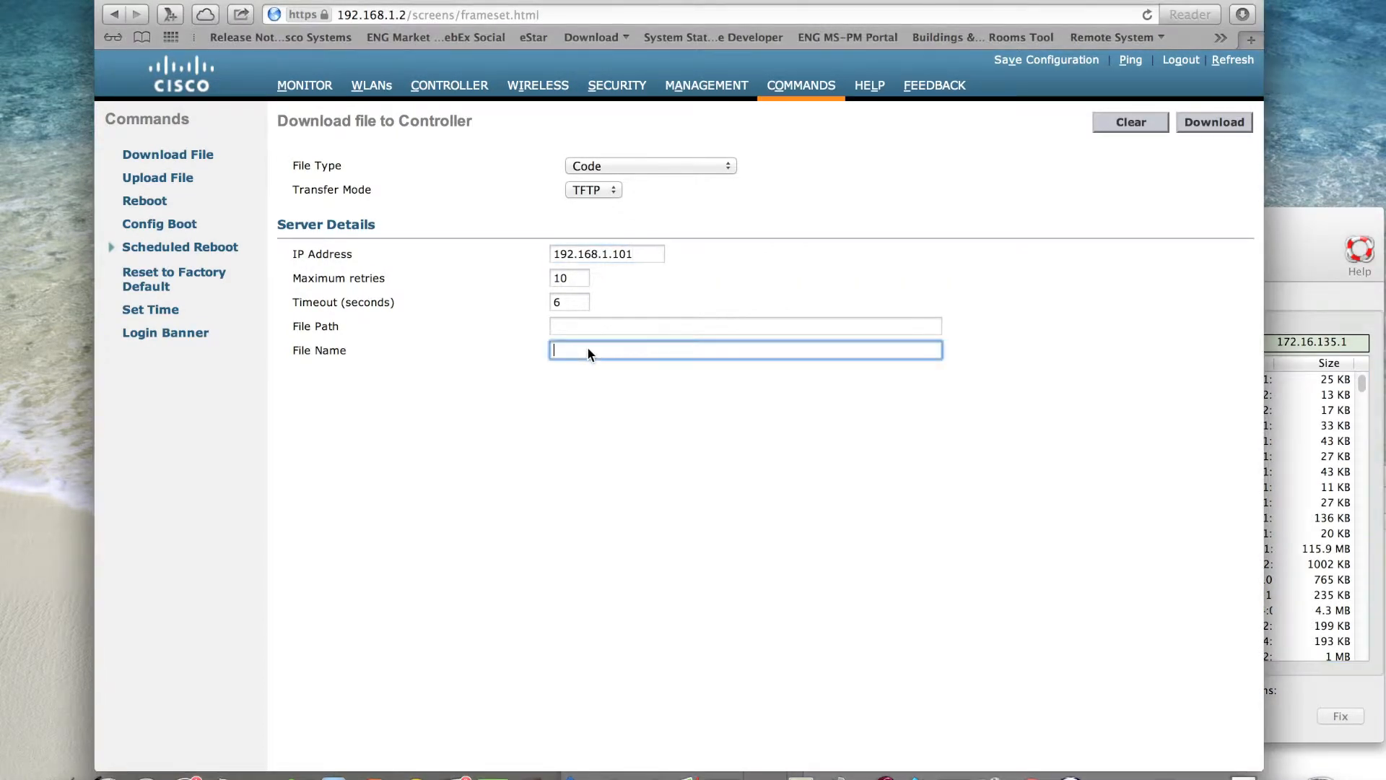
type("AIR-CT5500-K9-7-5-102-0.aes")
left_click(1184, 124)
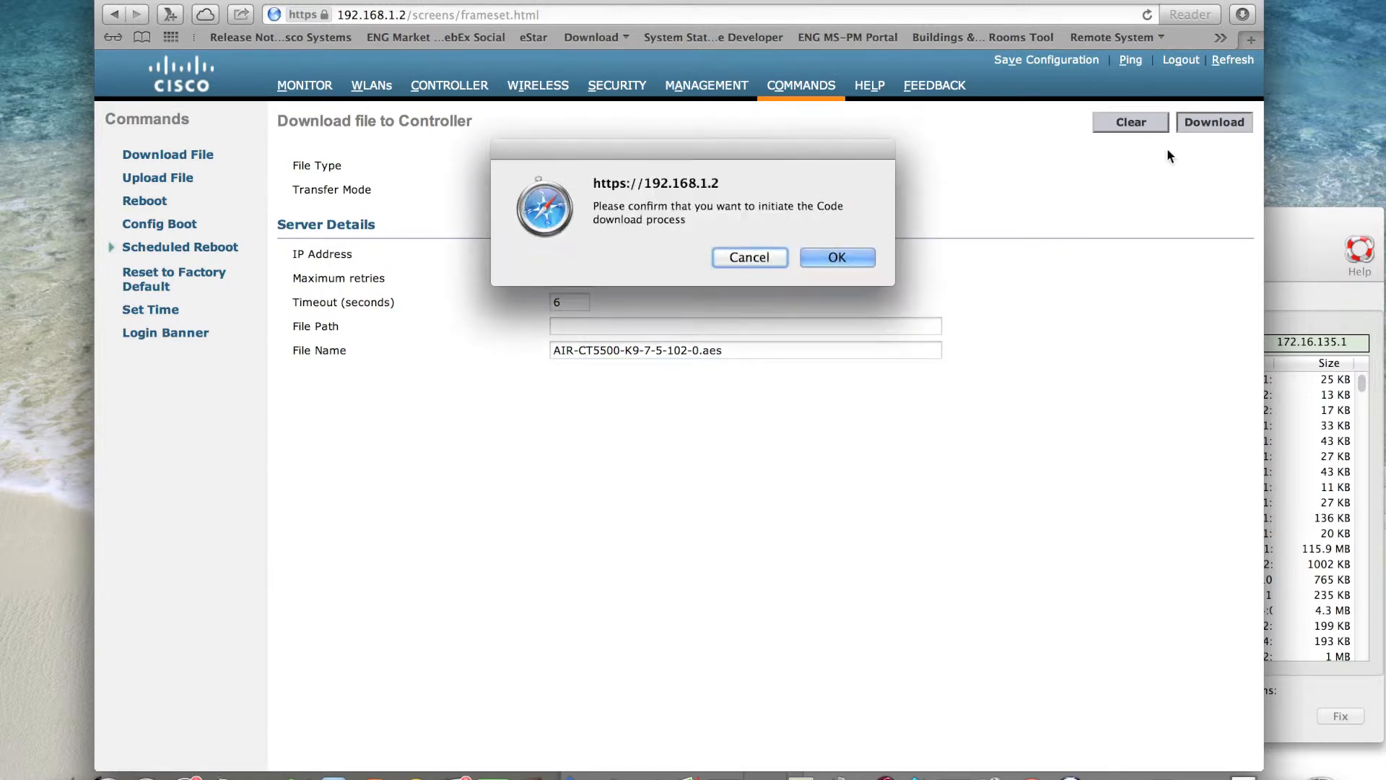
left_click(836, 258)
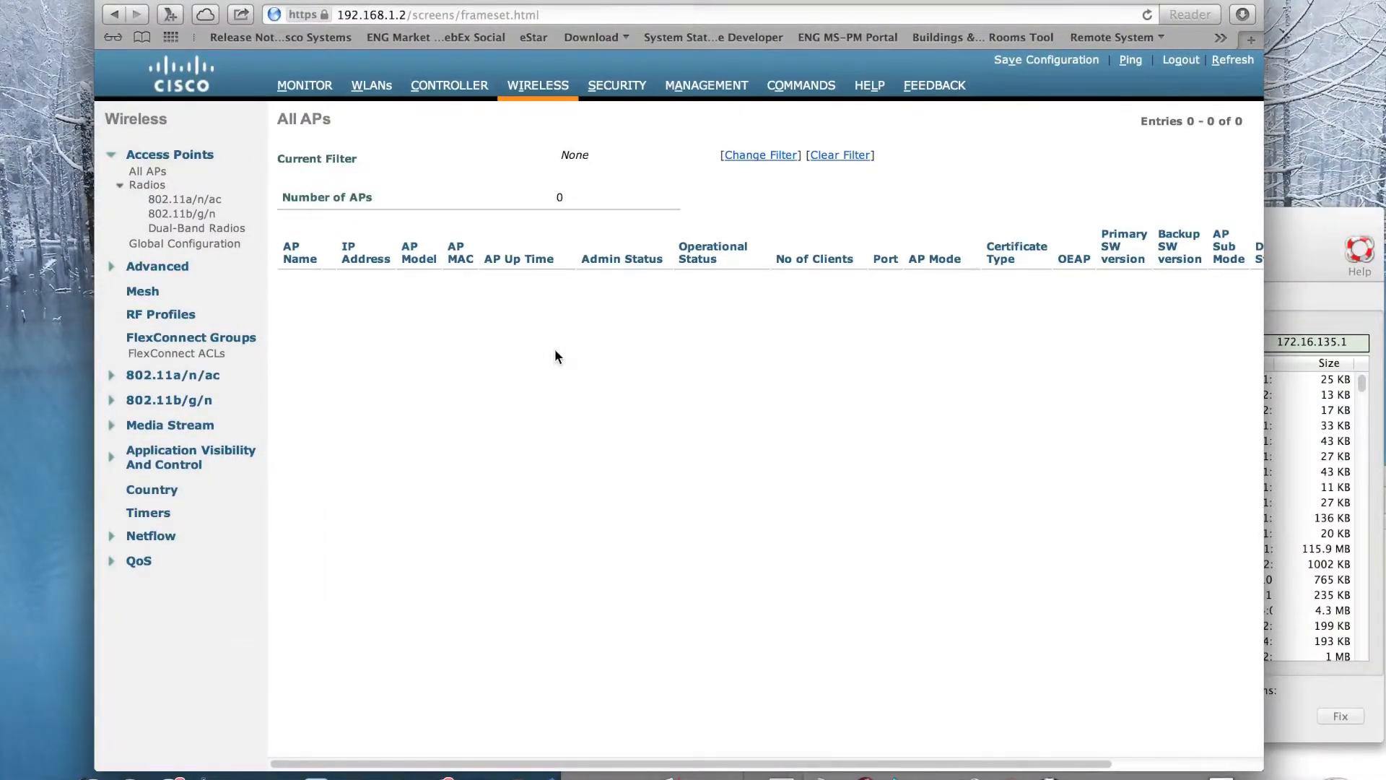
- Review the upgraded controller's software version and access point summary, and view the 802.11a/n/ac radio details
left_click(304, 86)
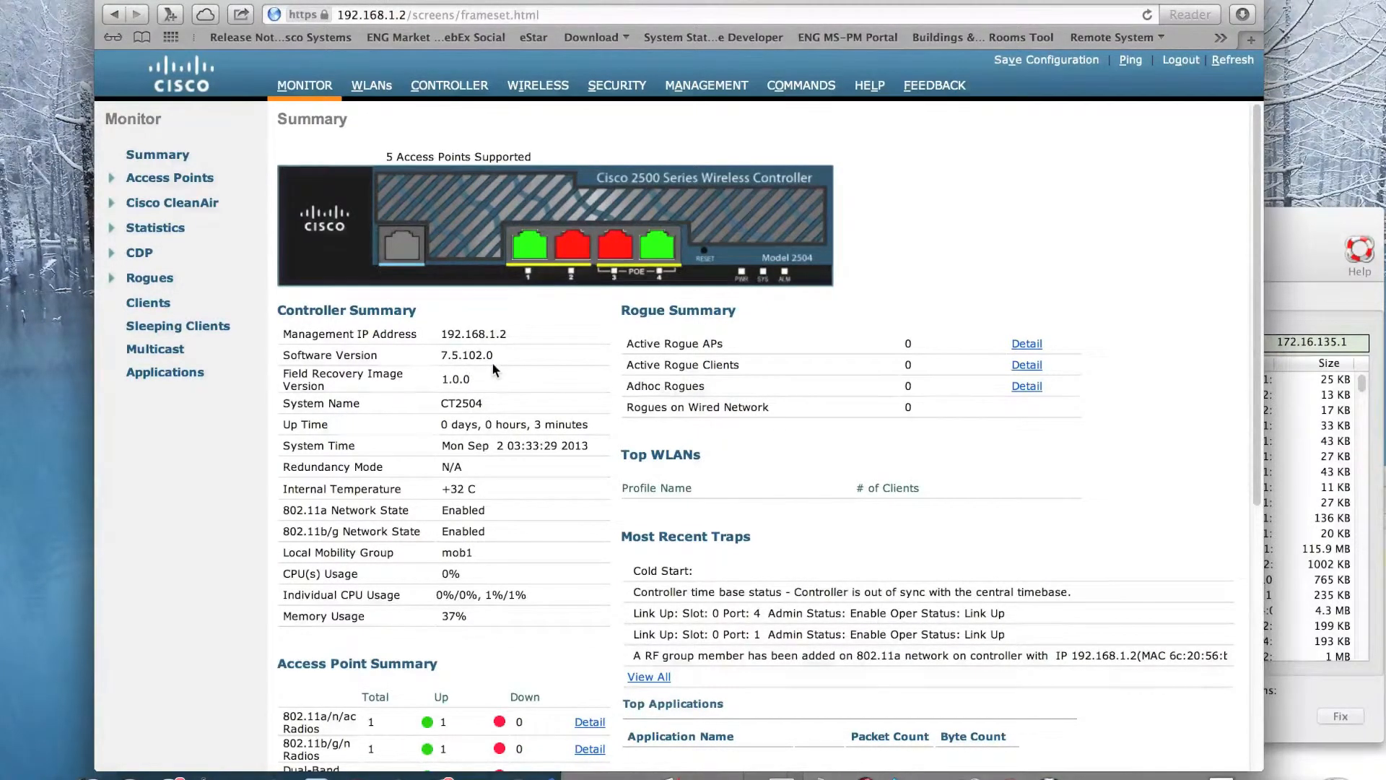
scroll(491, 362, "down", 4)
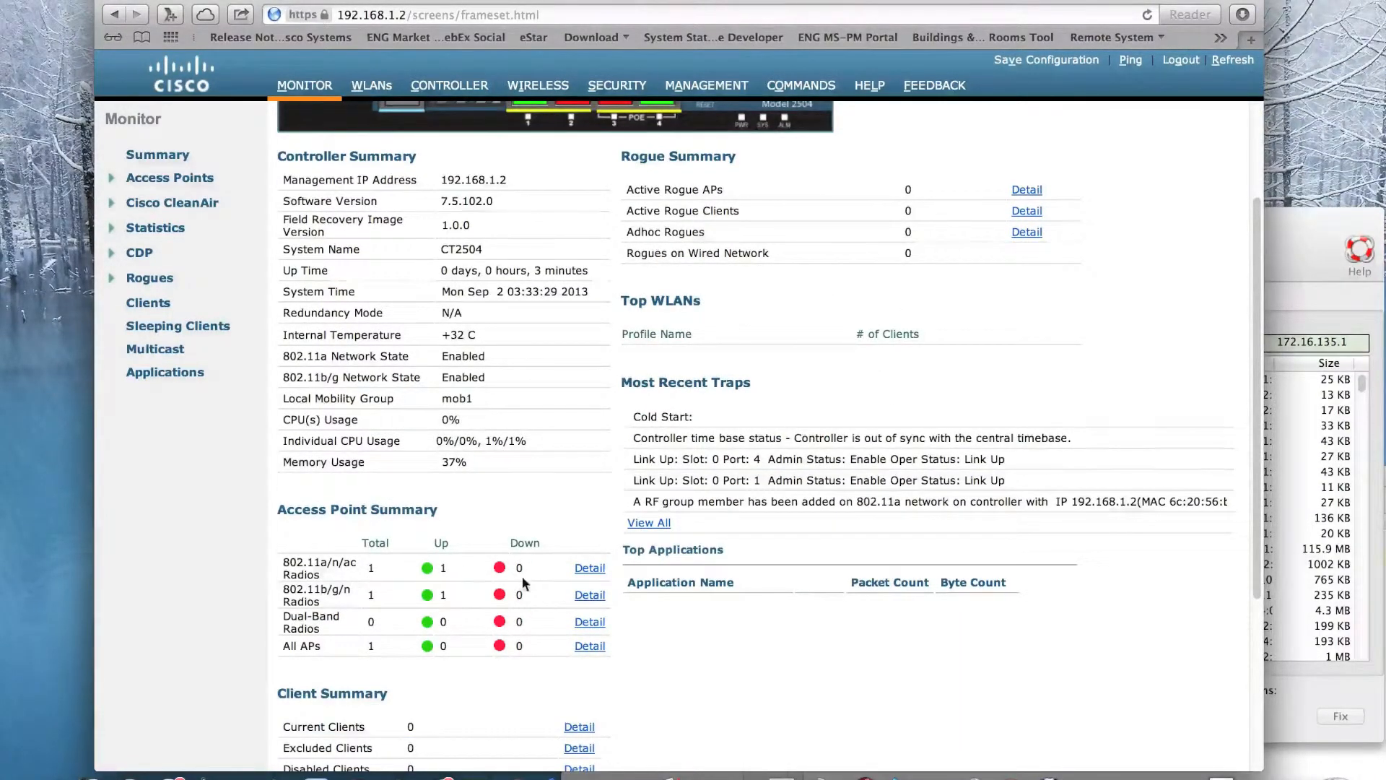
left_click(588, 569)
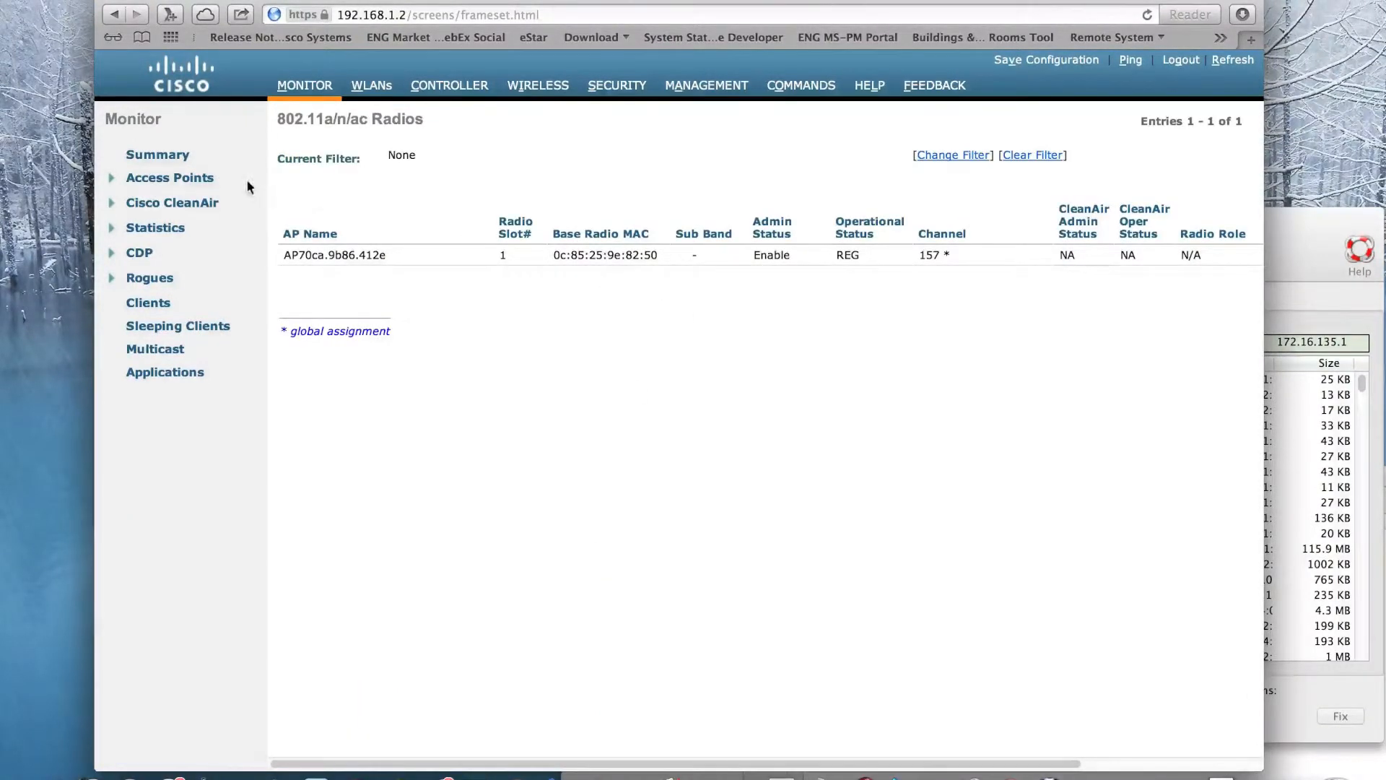
left_click(182, 179)
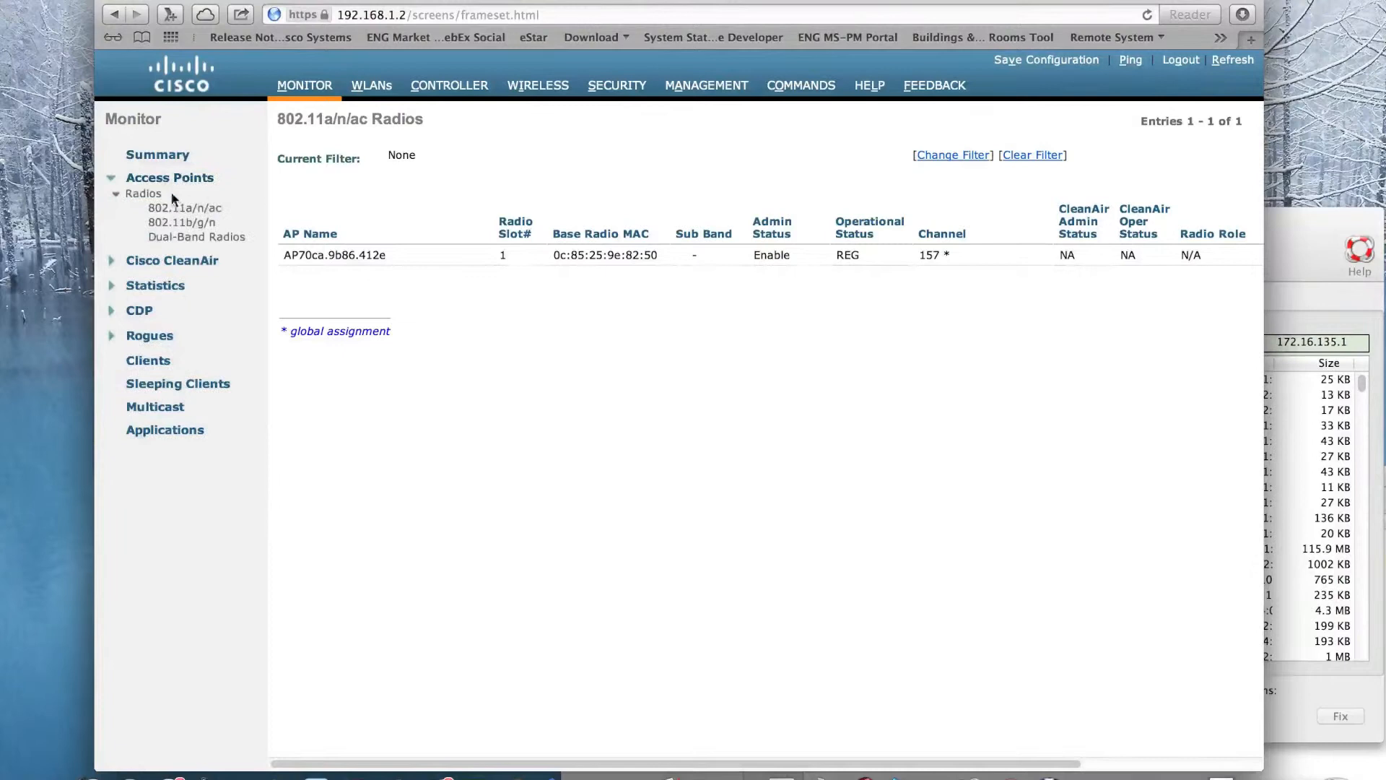
left_click(142, 193)
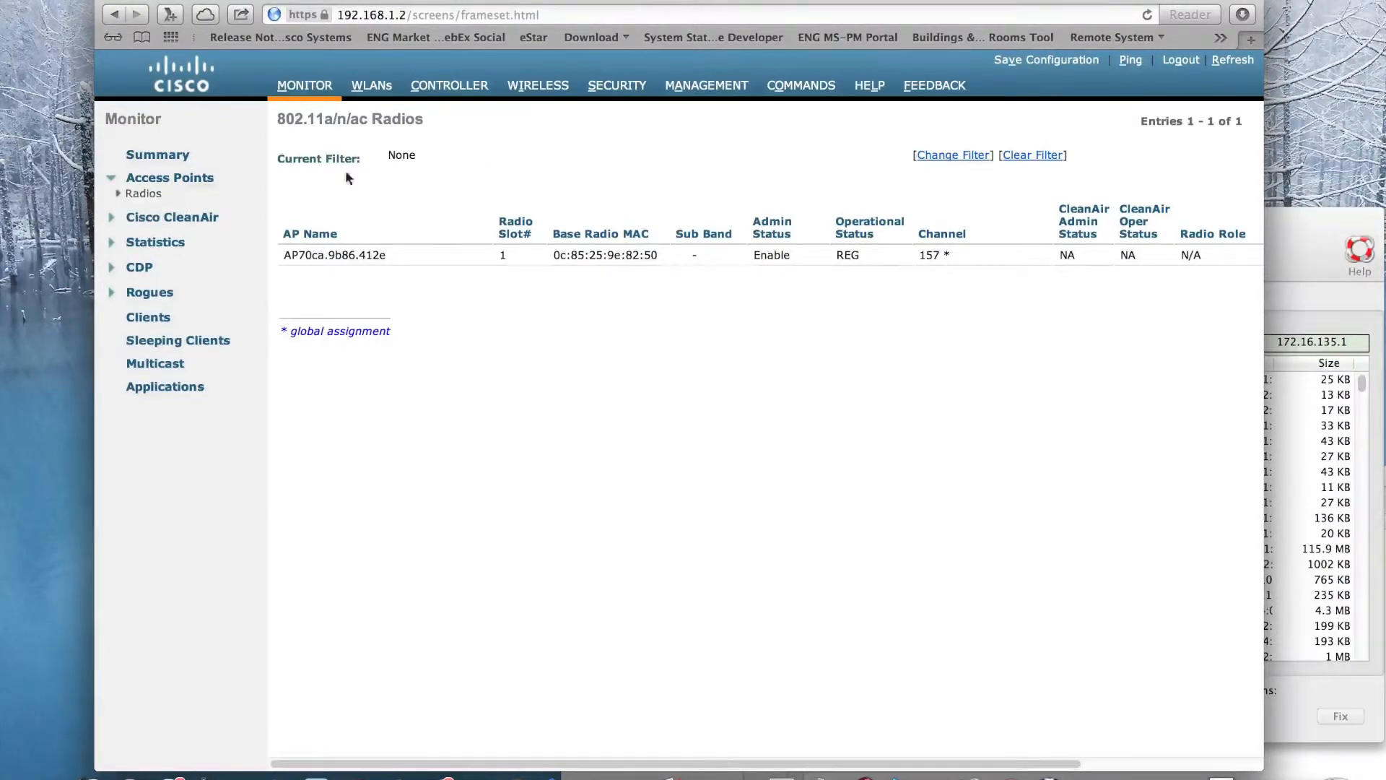
- Check the access point's operational status in the wireless access point list and its image download progress in Terminal
left_click(561, 88)
left_click_drag(434, 763, 550, 764)
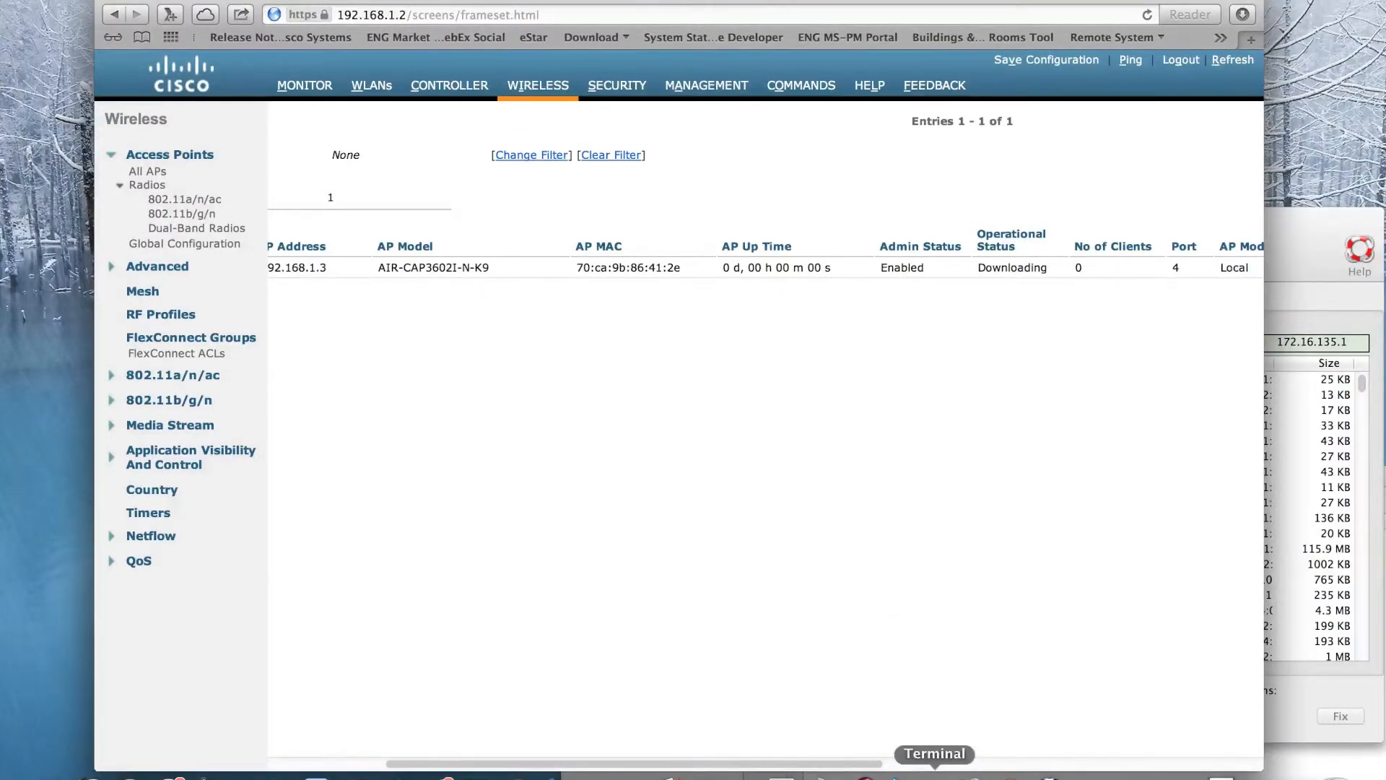
left_click(934, 774)
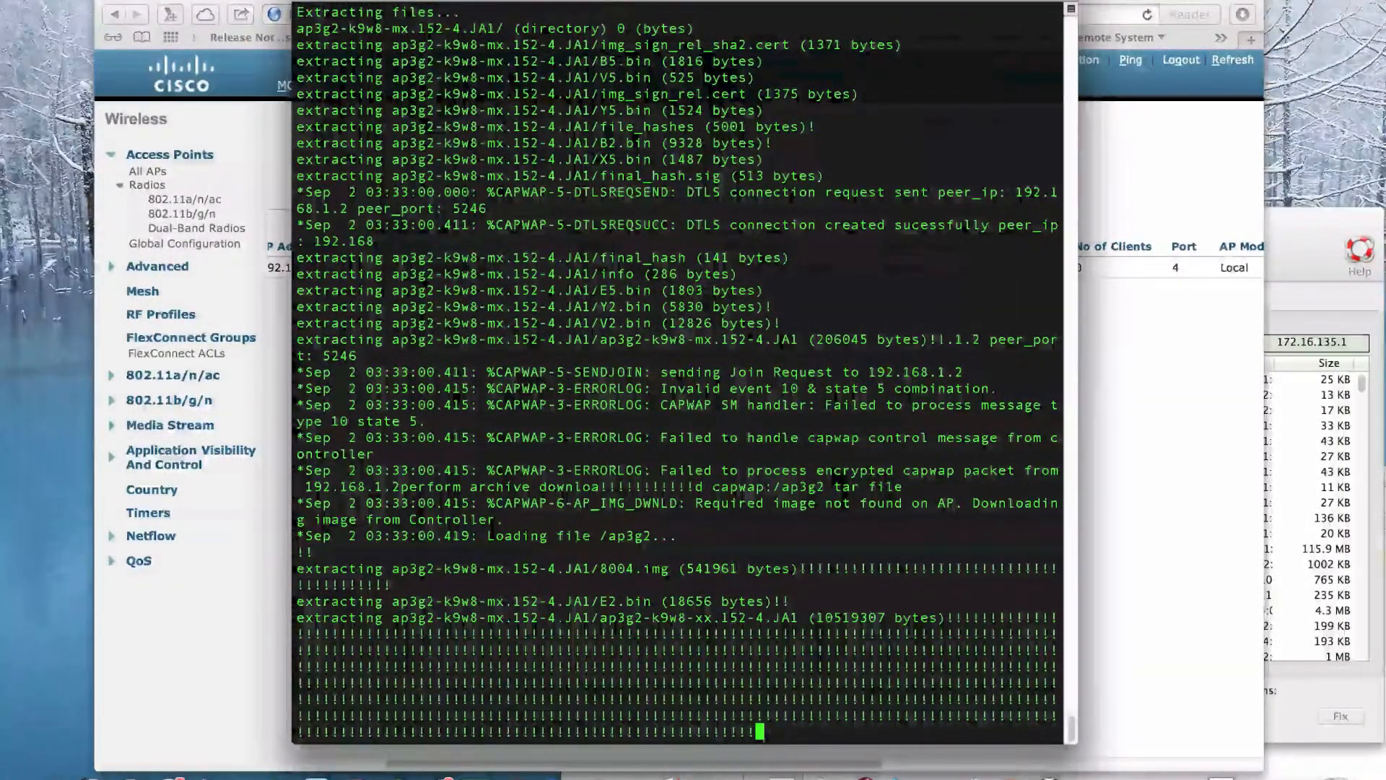
left_click(250, 599)
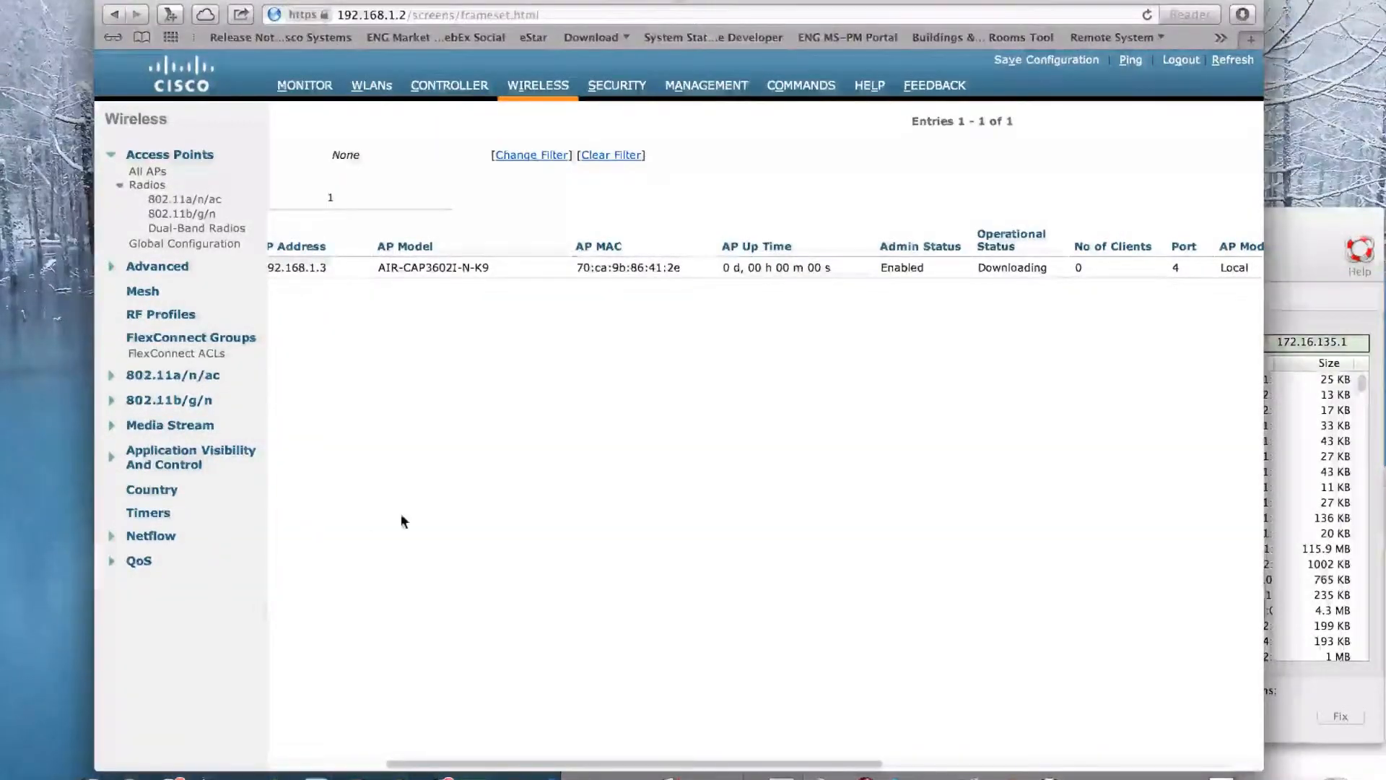
- Review the SecureWLAN network's general, Layer 2 security and AAA server settings, including the Local EAP Authentication option
left_click(366, 87)
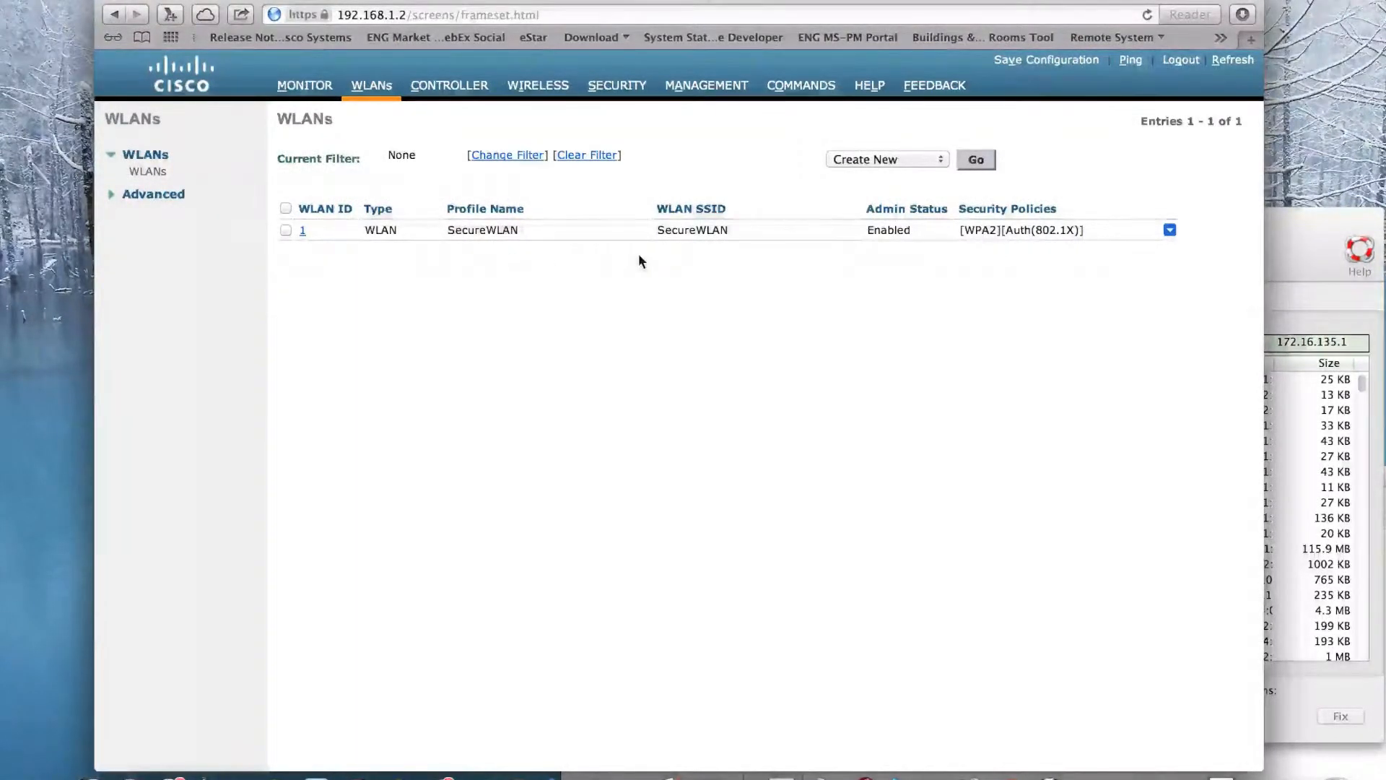
left_click(307, 233)
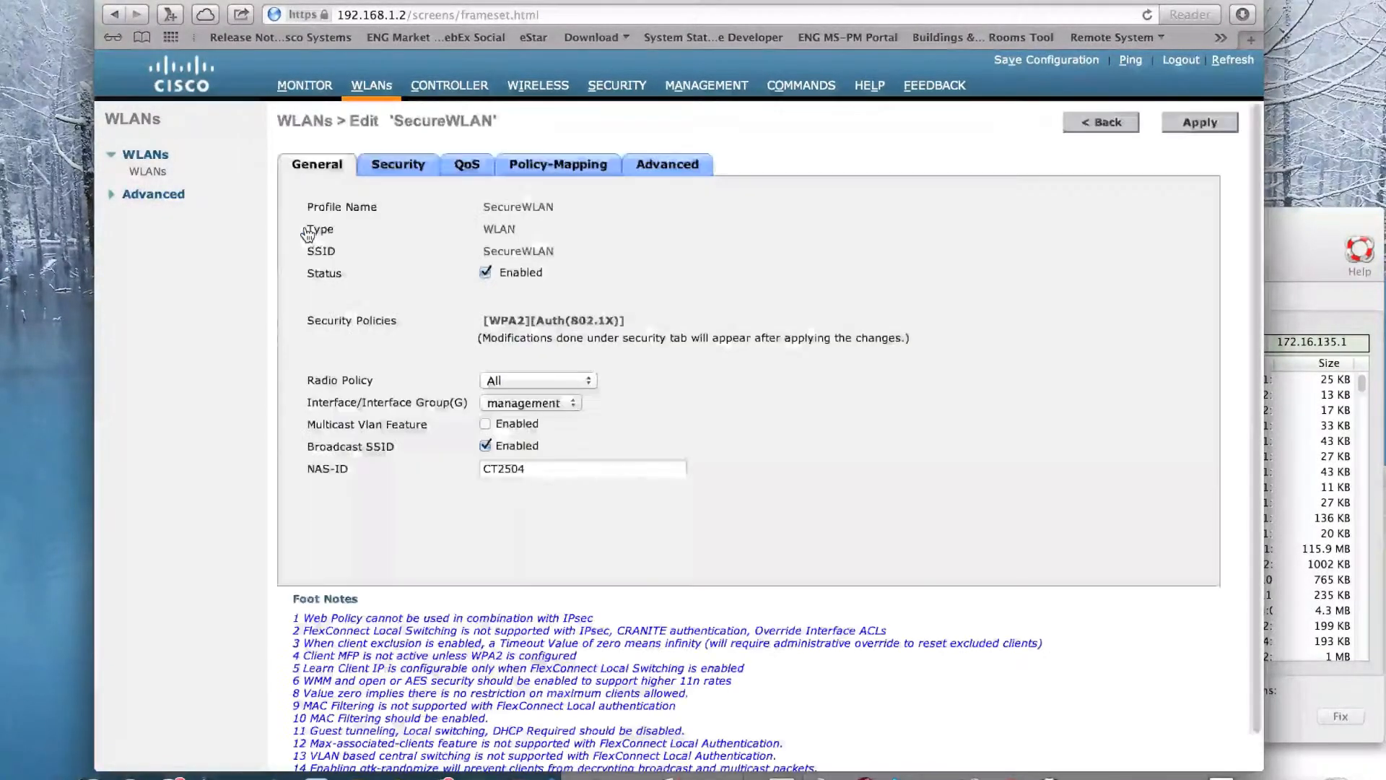
left_click(390, 168)
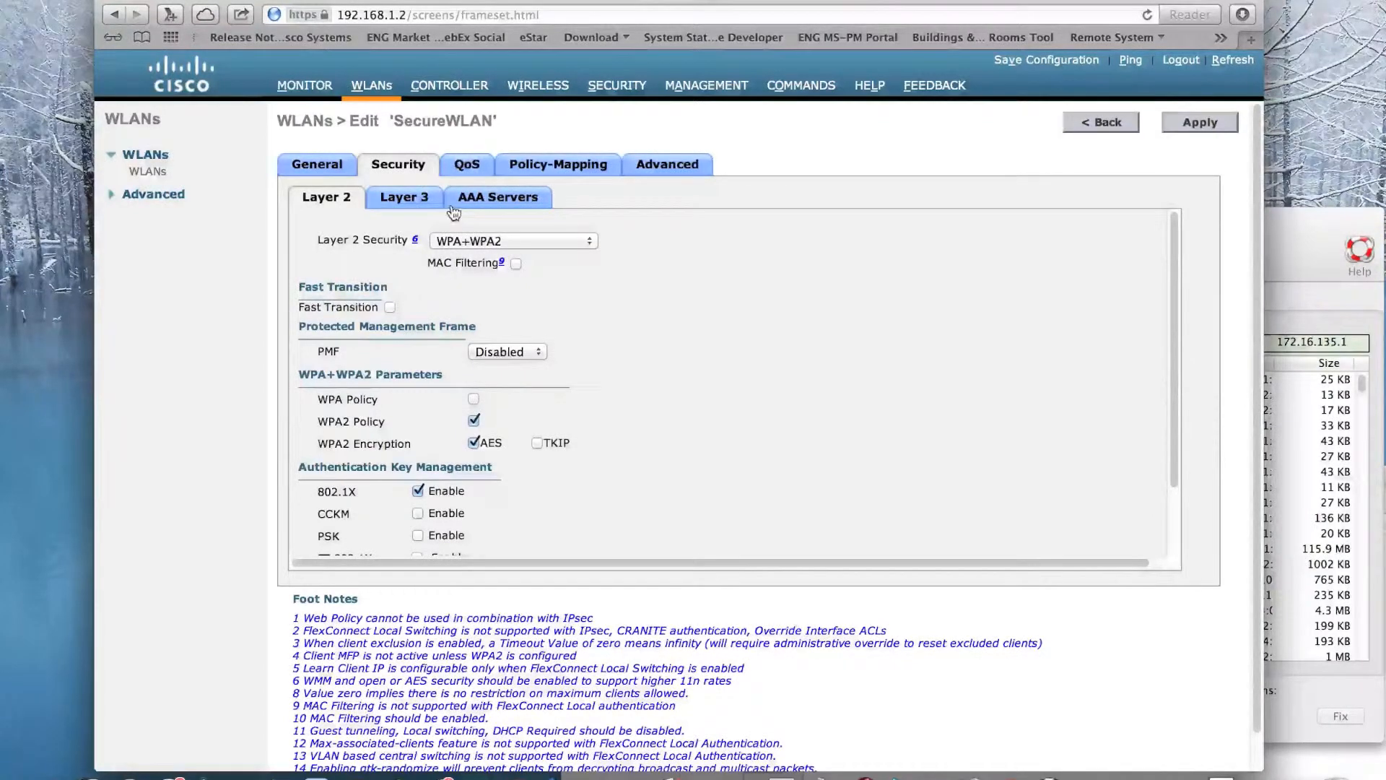
left_click(498, 197)
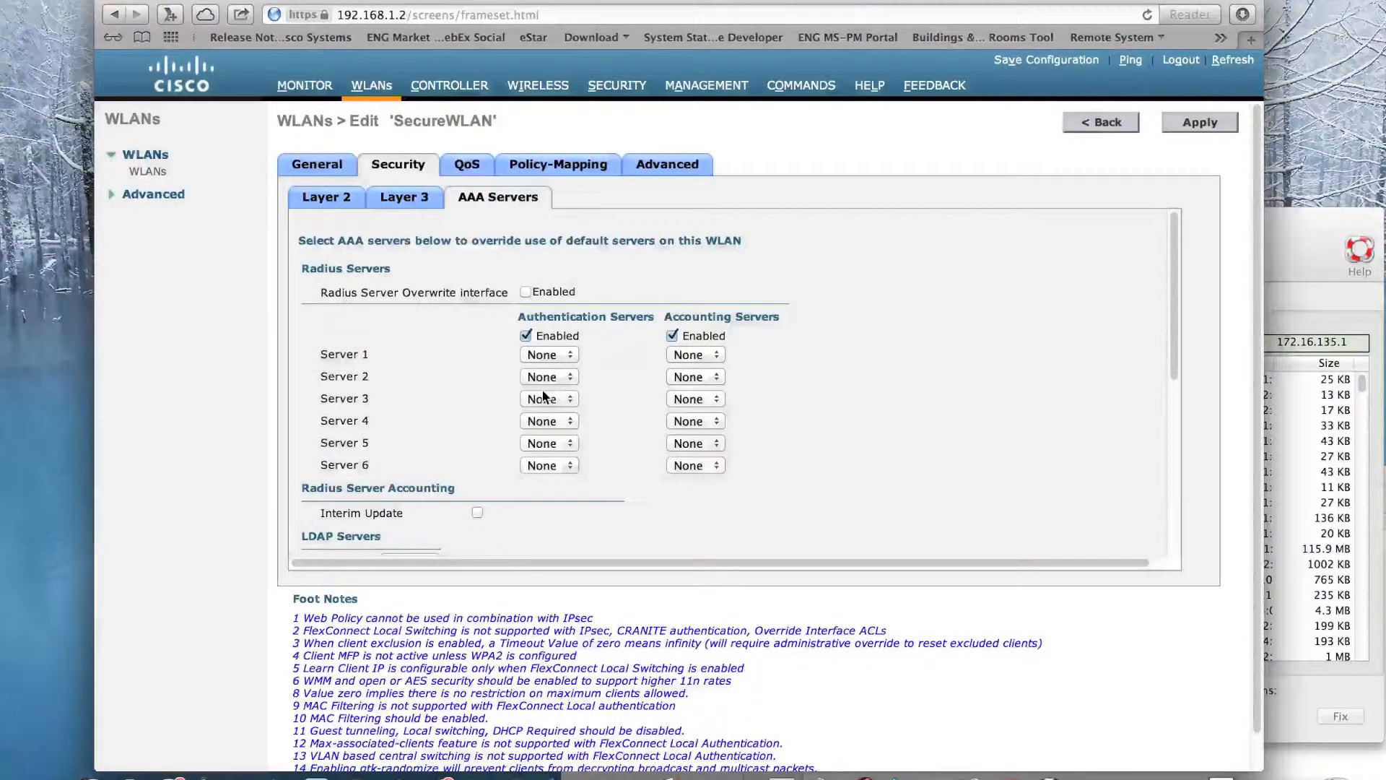
scroll(543, 396, "down", 5)
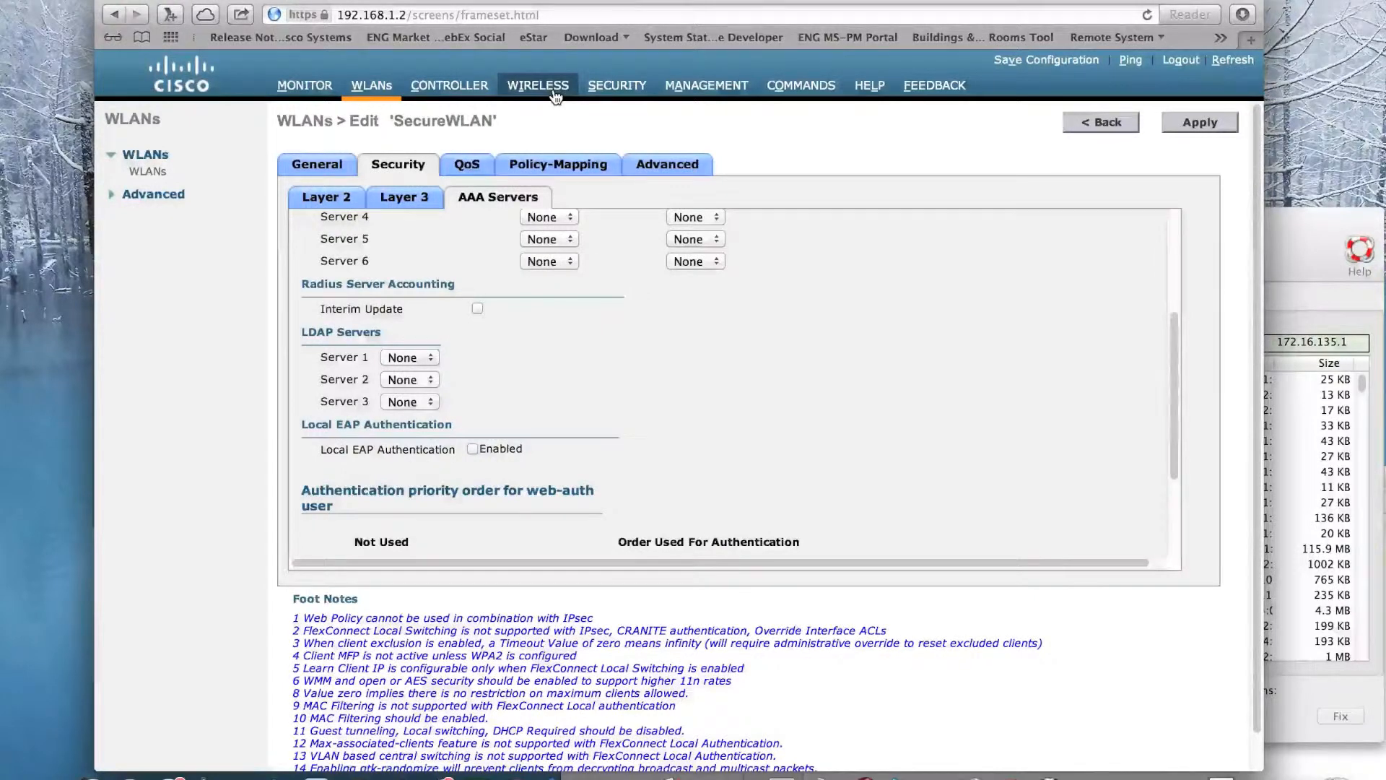
- Create a local EAP profile named LocalEAP and enable PEAP for it
left_click(616, 86)
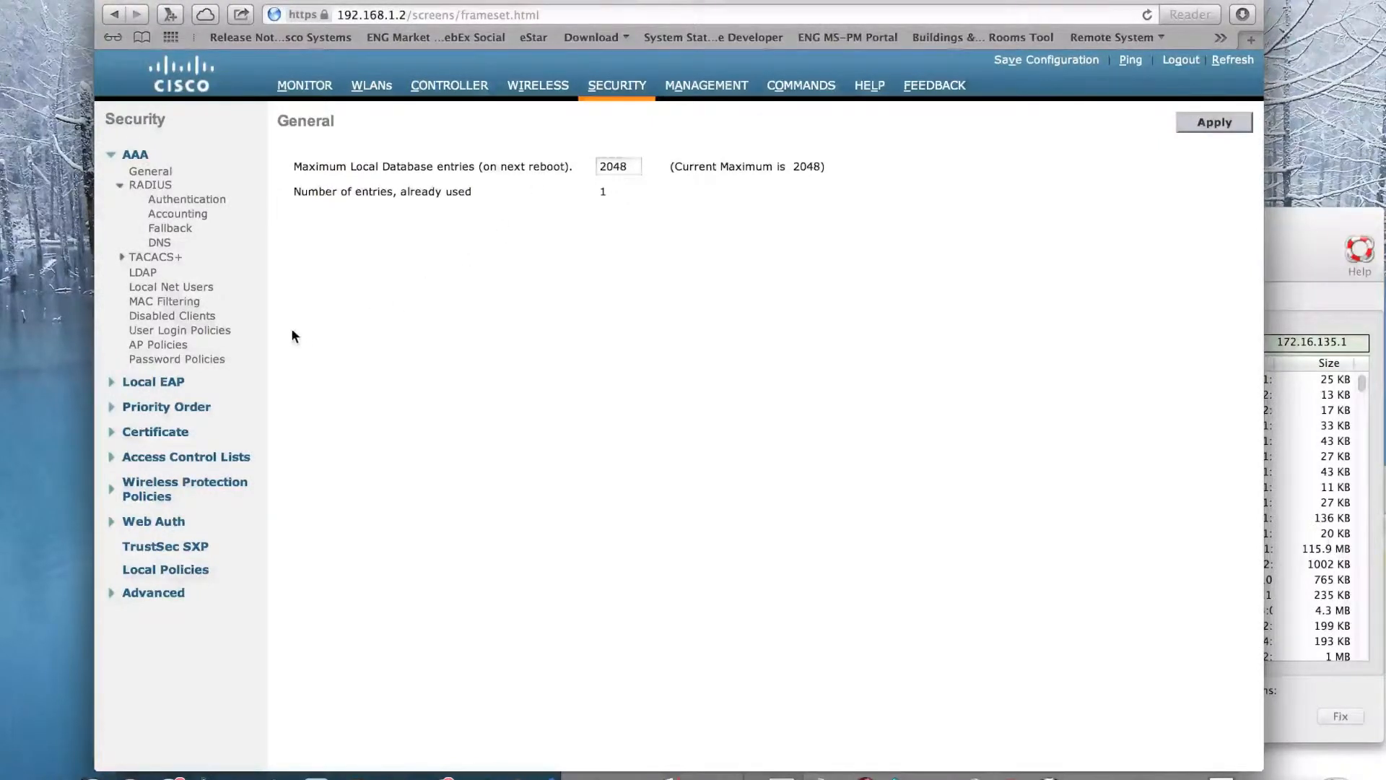
left_click(174, 384)
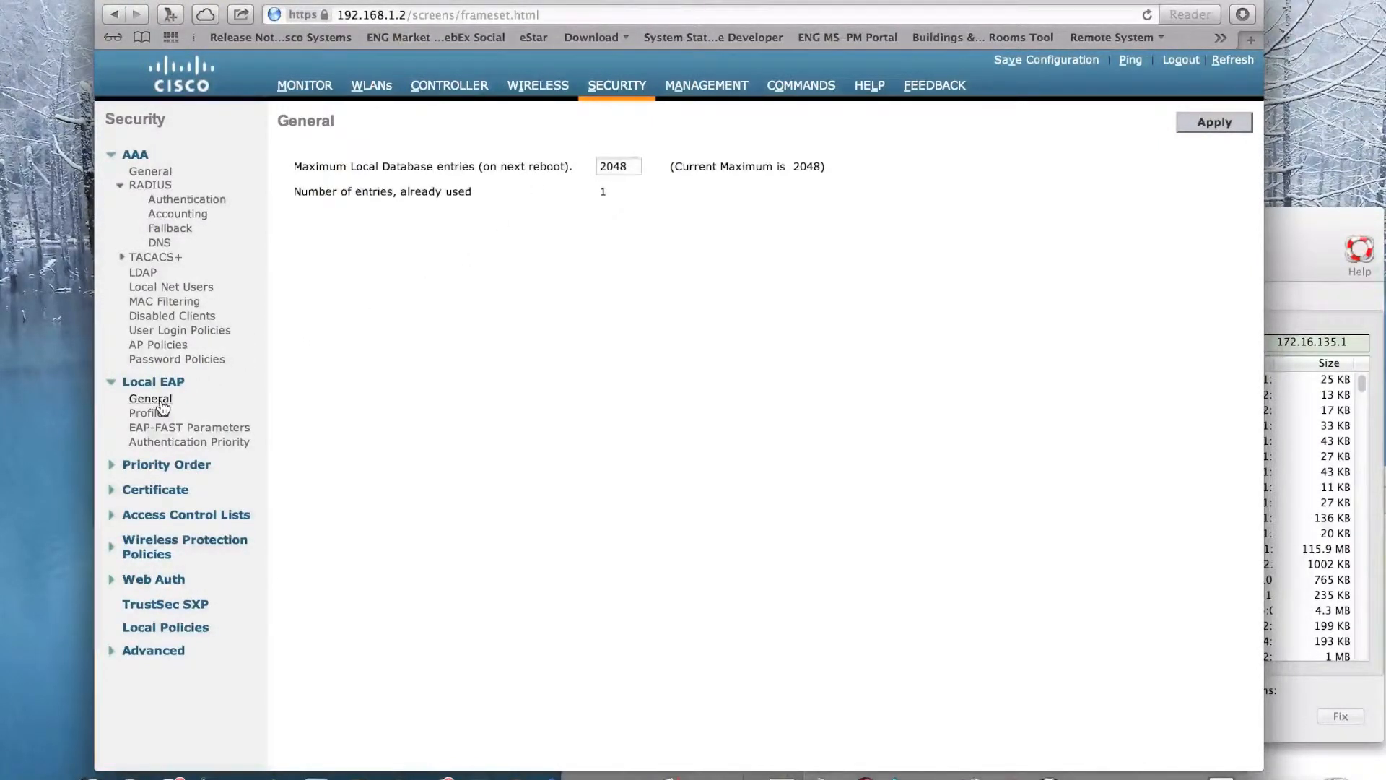
left_click(158, 412)
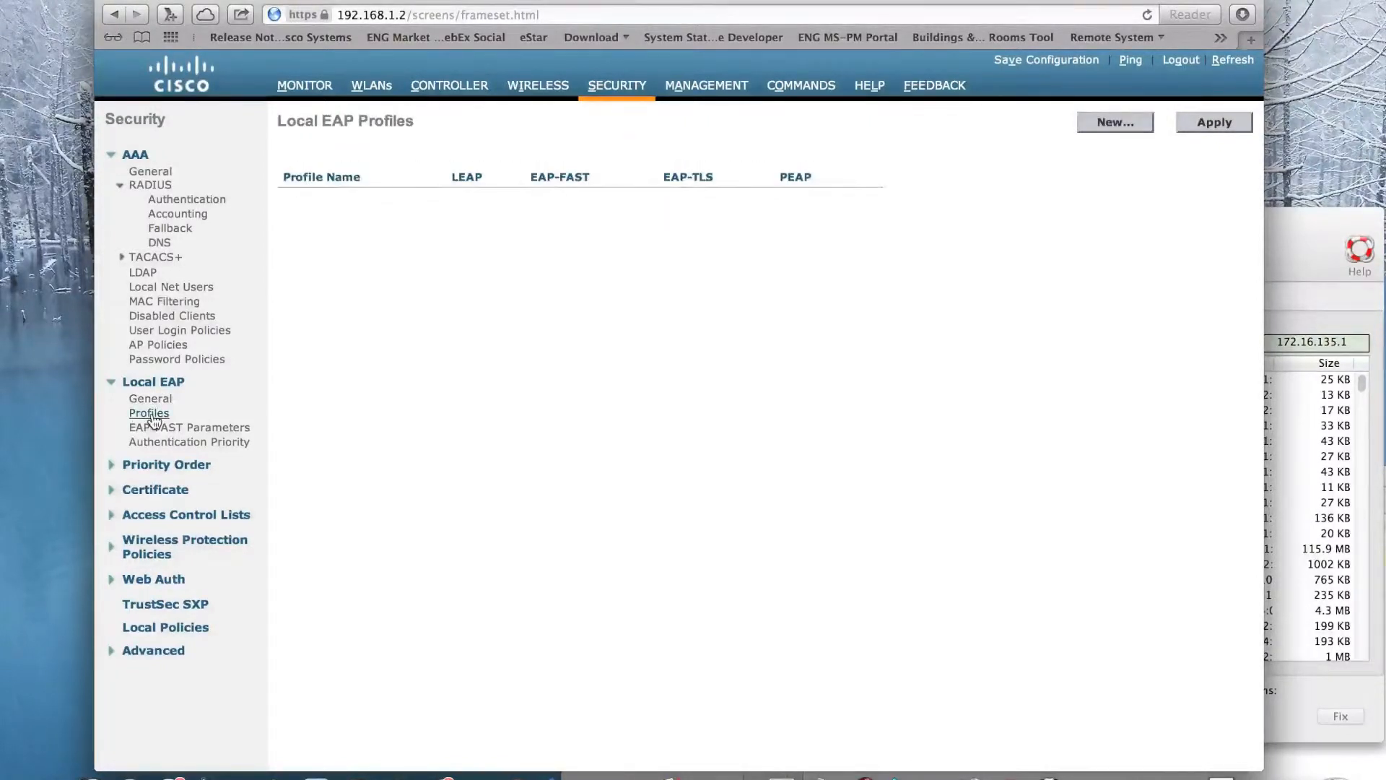
left_click(1094, 120)
left_click(958, 165)
type("LocalEAP")
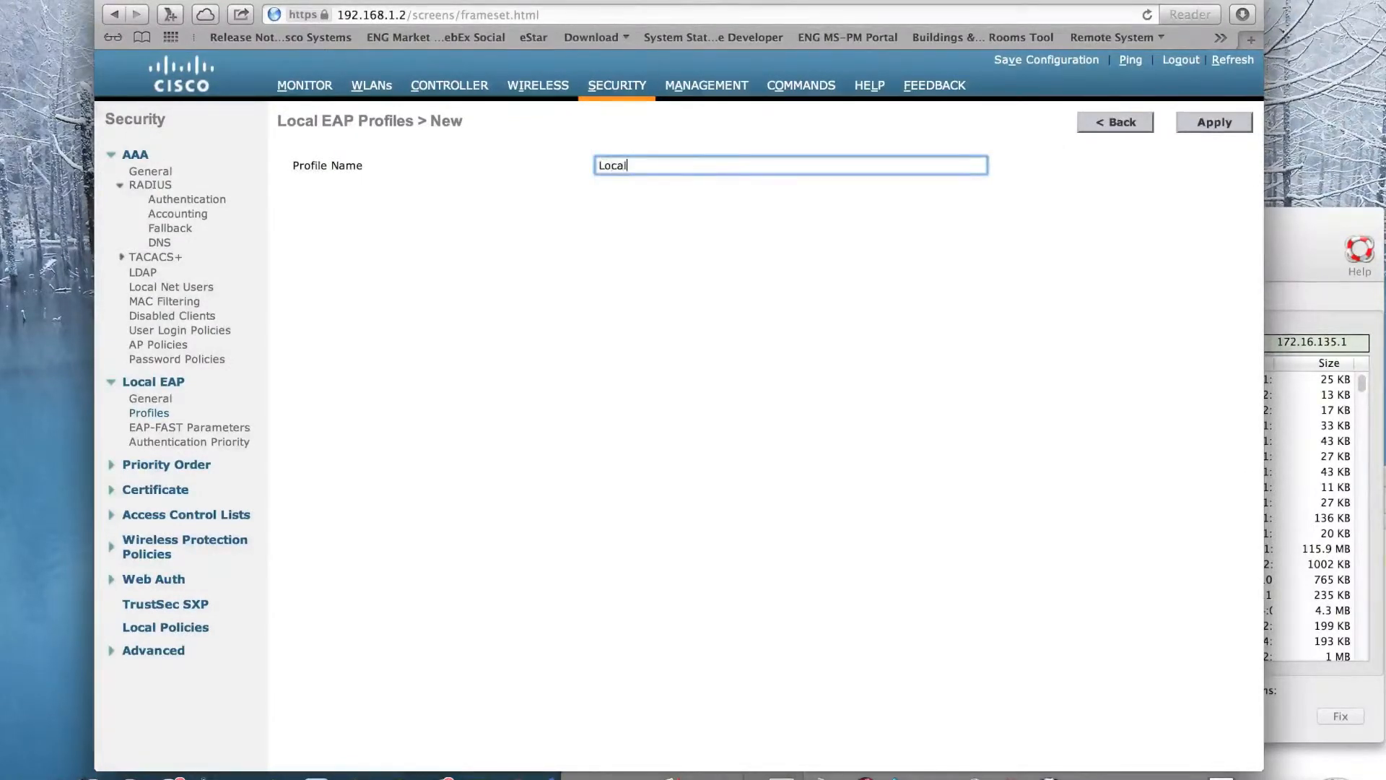
left_click(1217, 122)
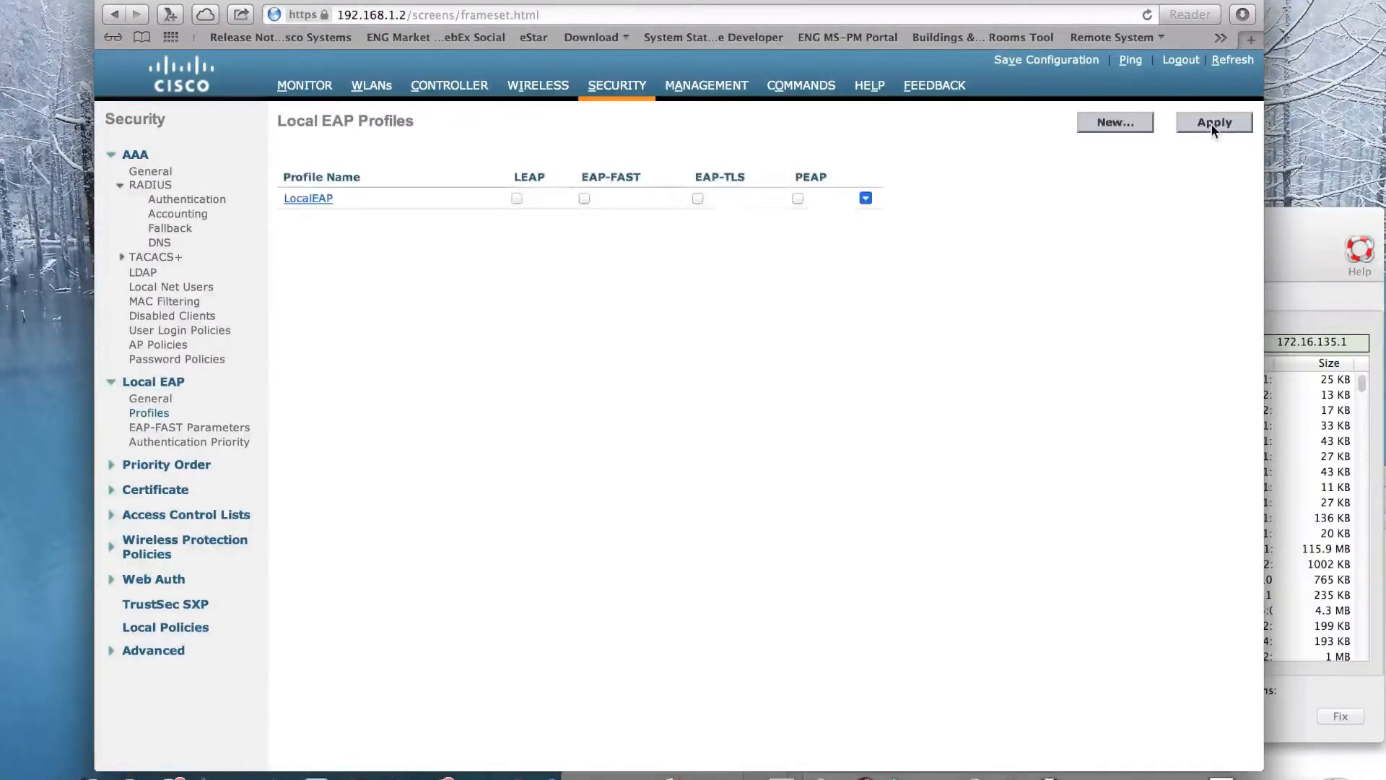
left_click(798, 199)
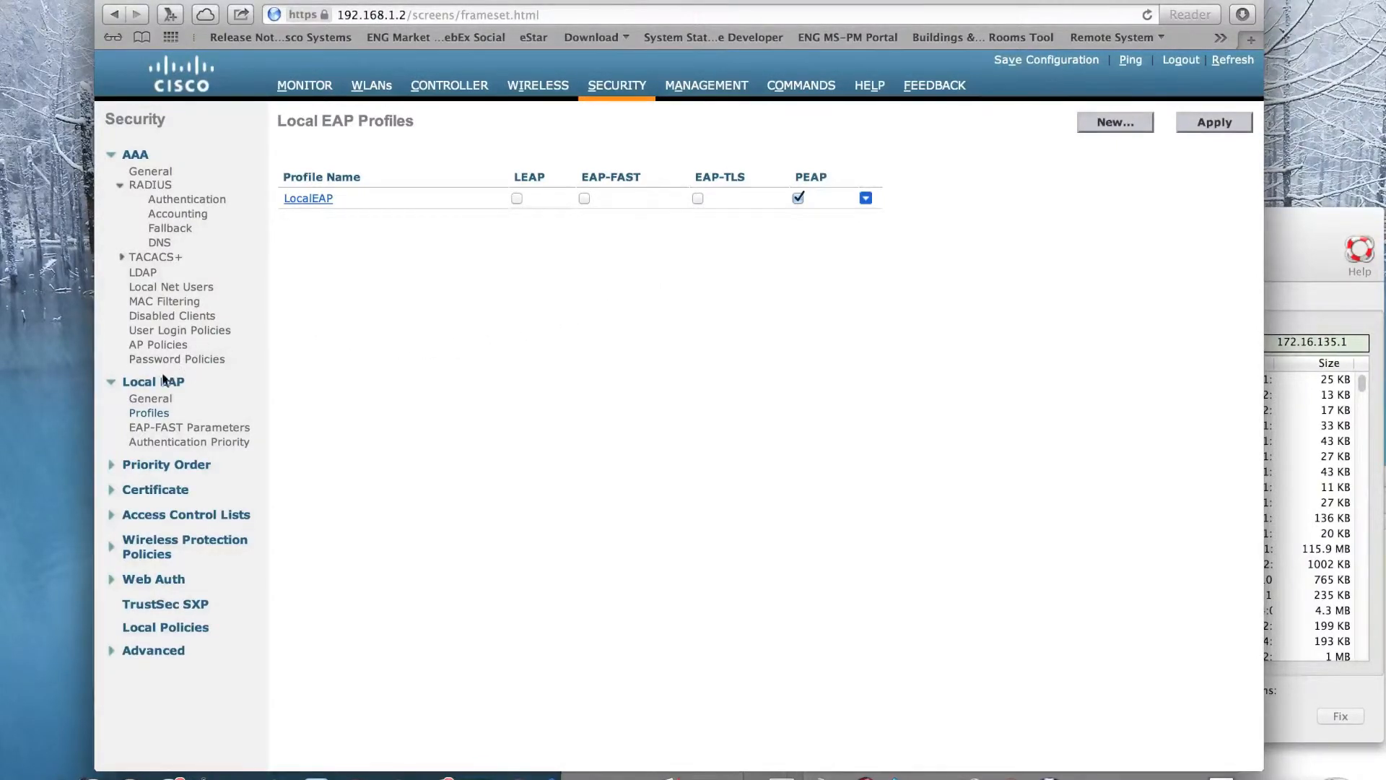
- Add a local net user with the user name cisco, enter and confirm the user's password, and apply it
left_click(139, 289)
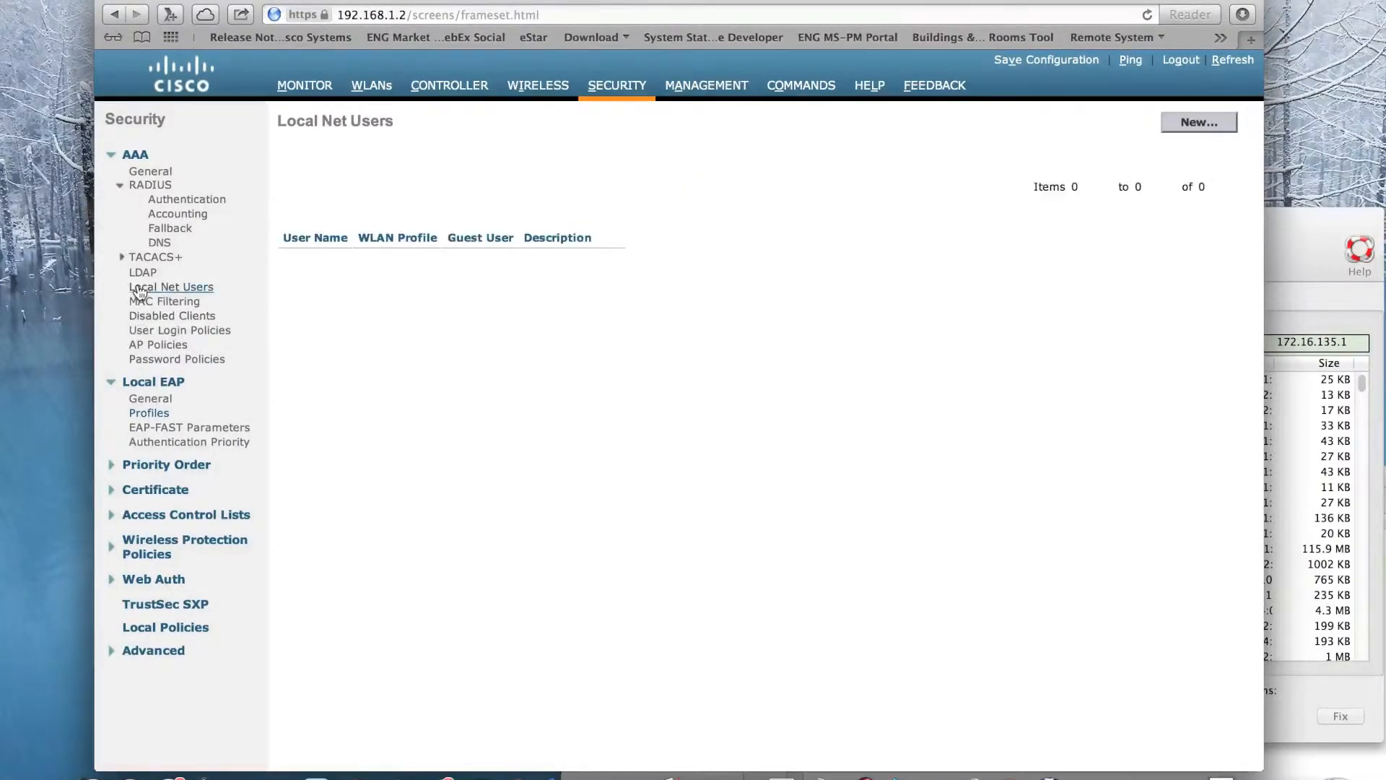
left_click(1209, 122)
left_click(744, 165)
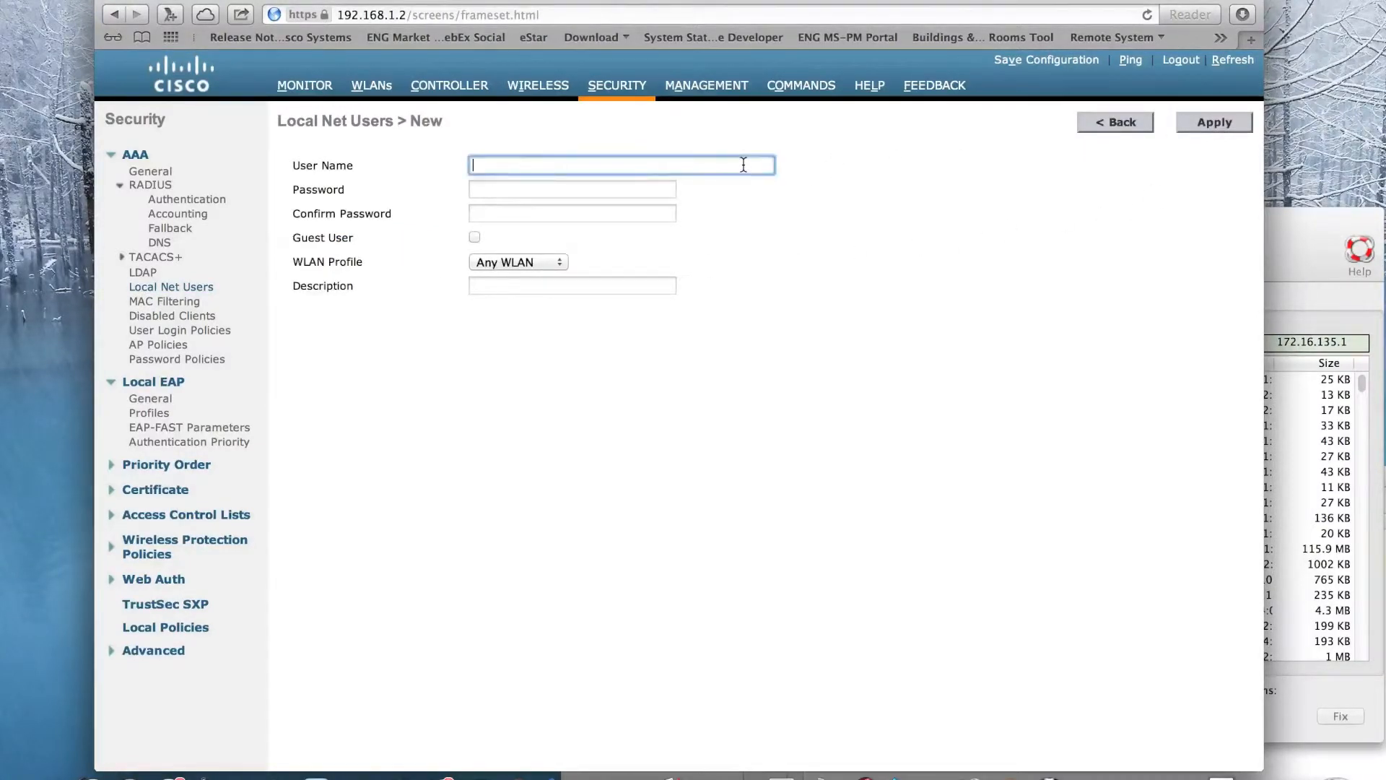
type("cisco")
key("Tab")
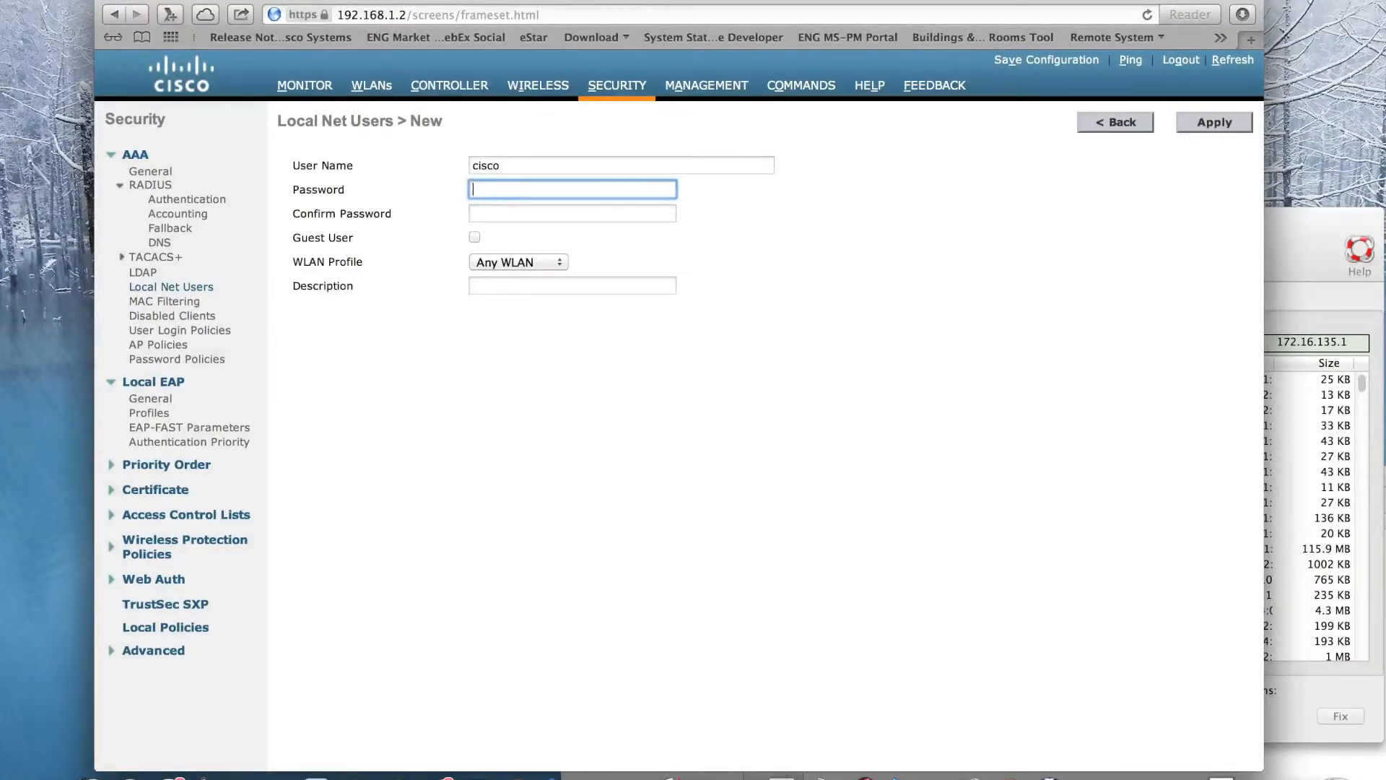
type("cisco")
key("Tab")
type("cisco")
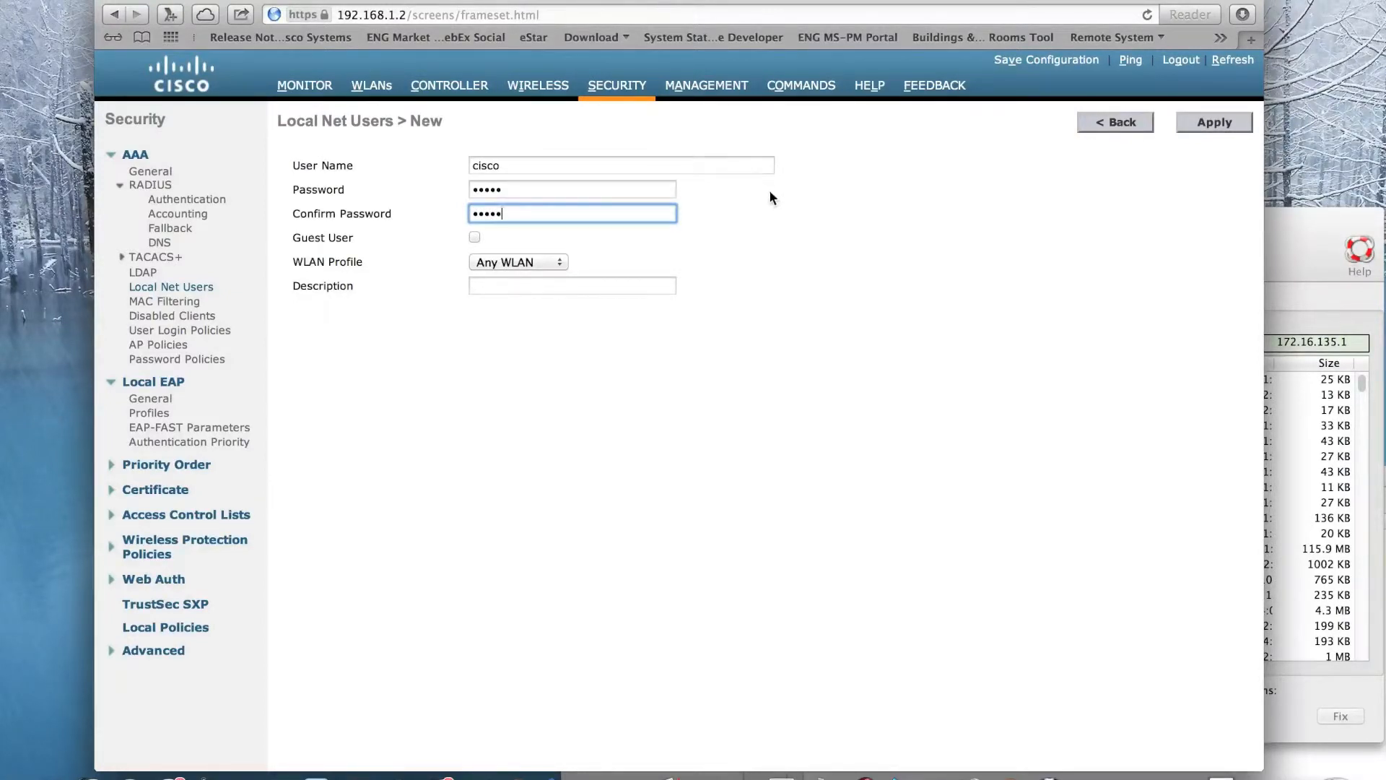
left_click(1201, 127)
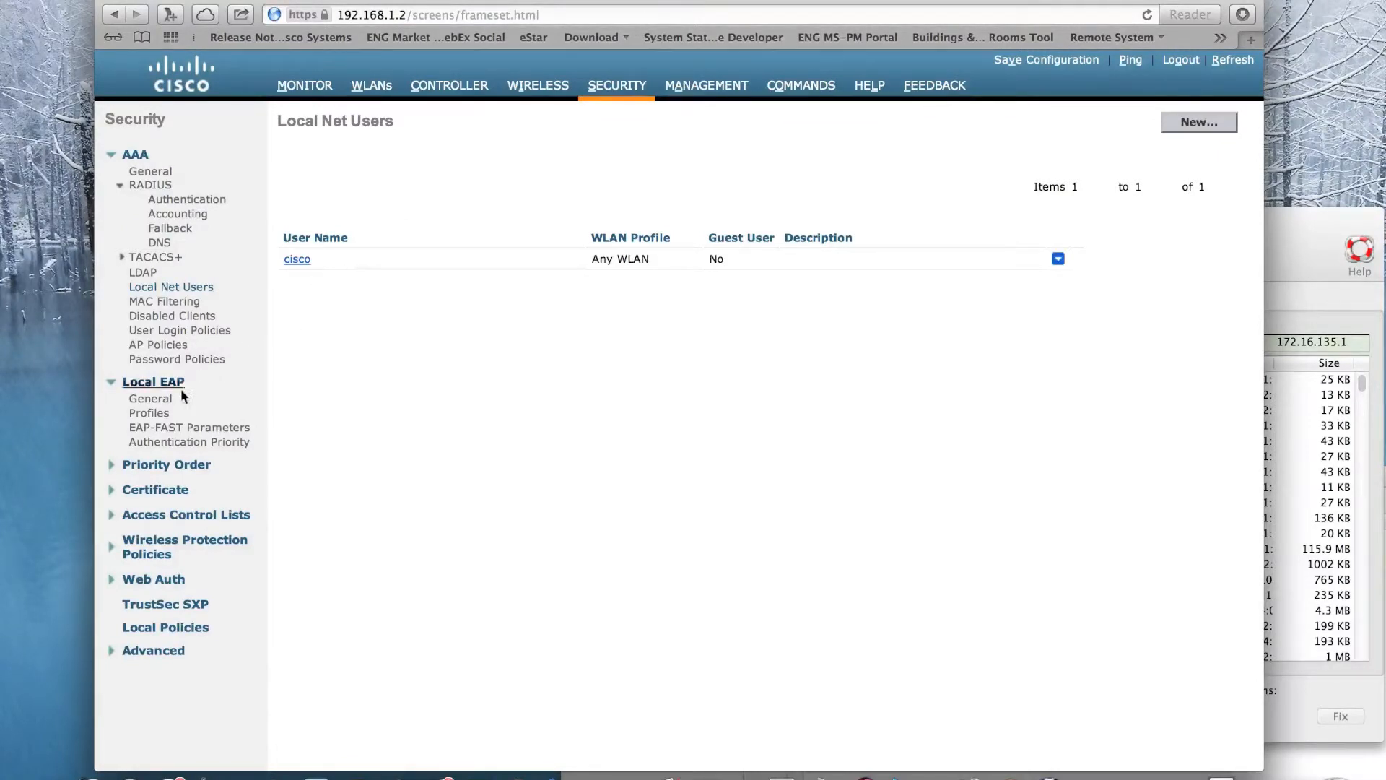
- Enable Local EAP Authentication with the LocalEAP profile in SecureWLAN's AAA server settings and apply the change
left_click(156, 412)
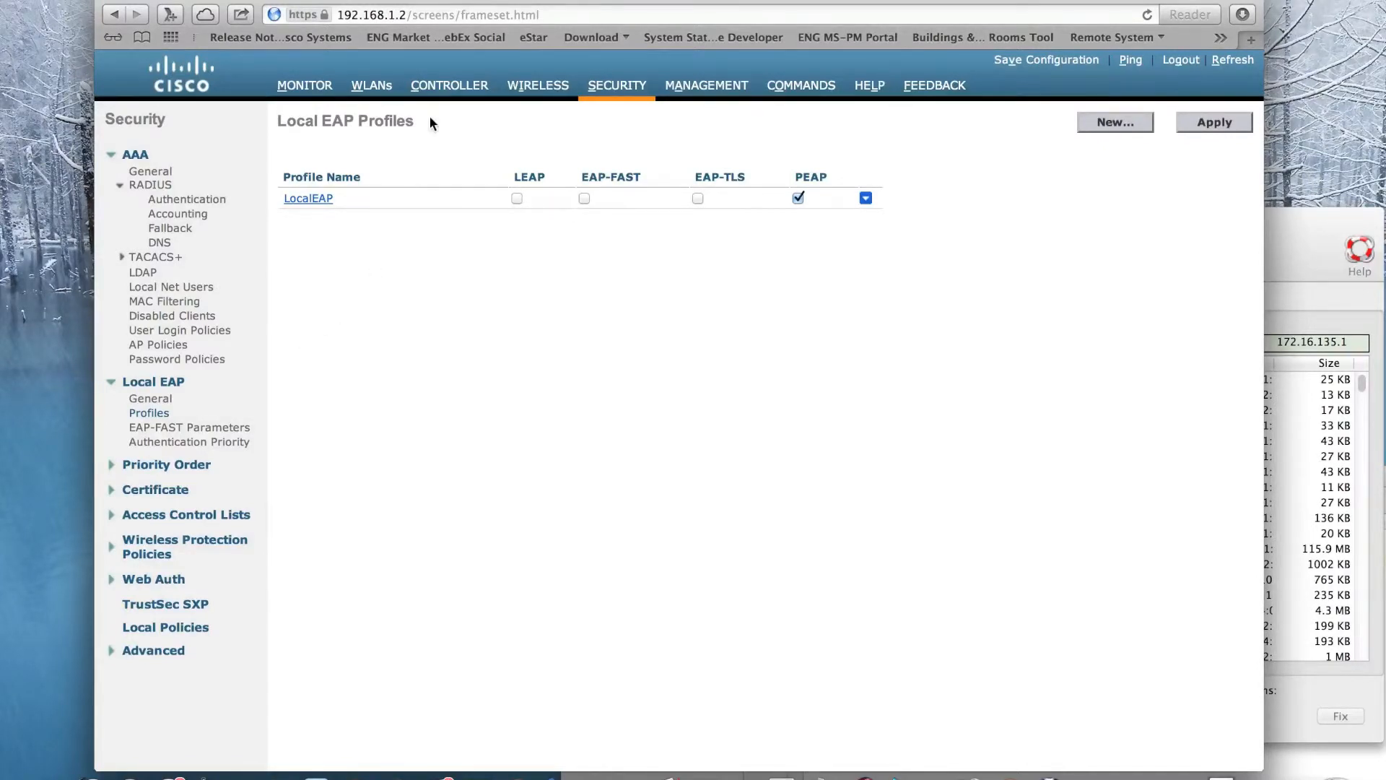
left_click(372, 86)
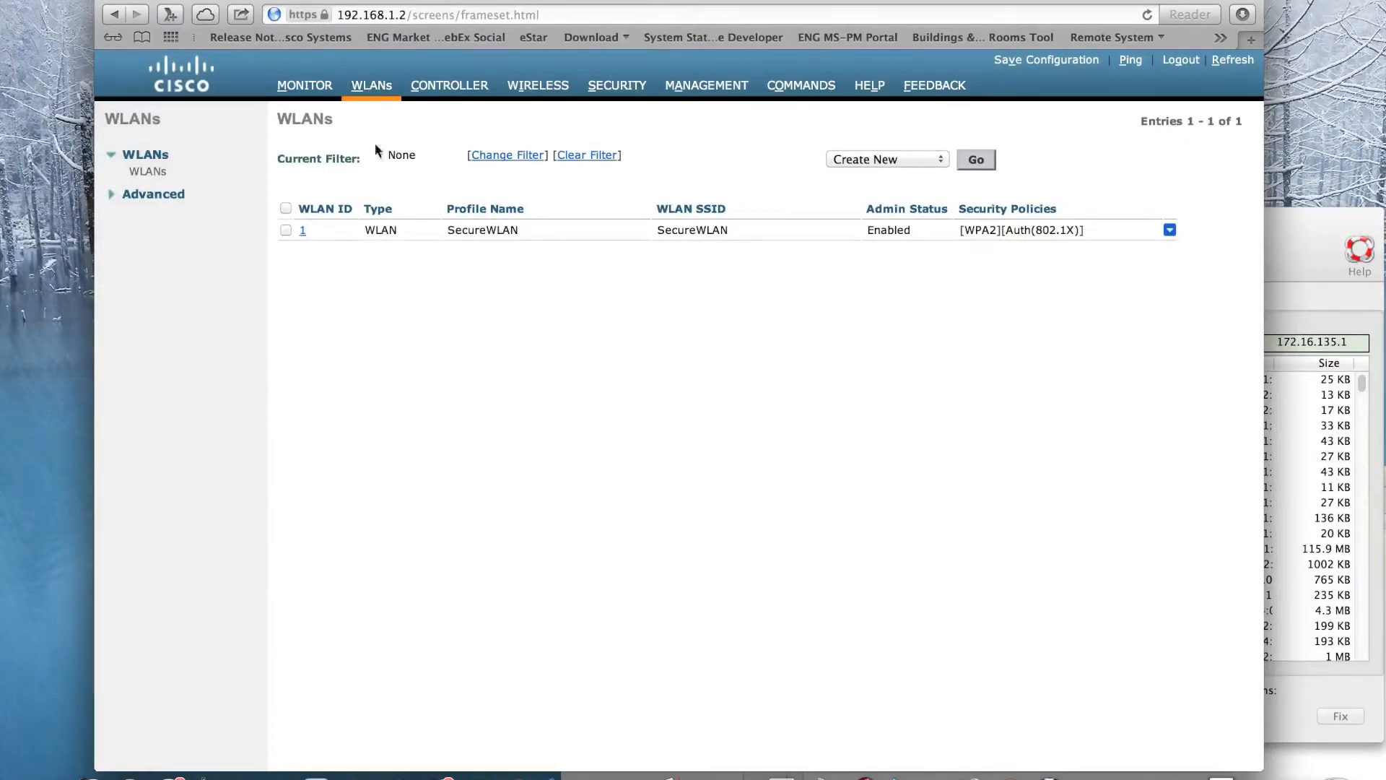
left_click(304, 230)
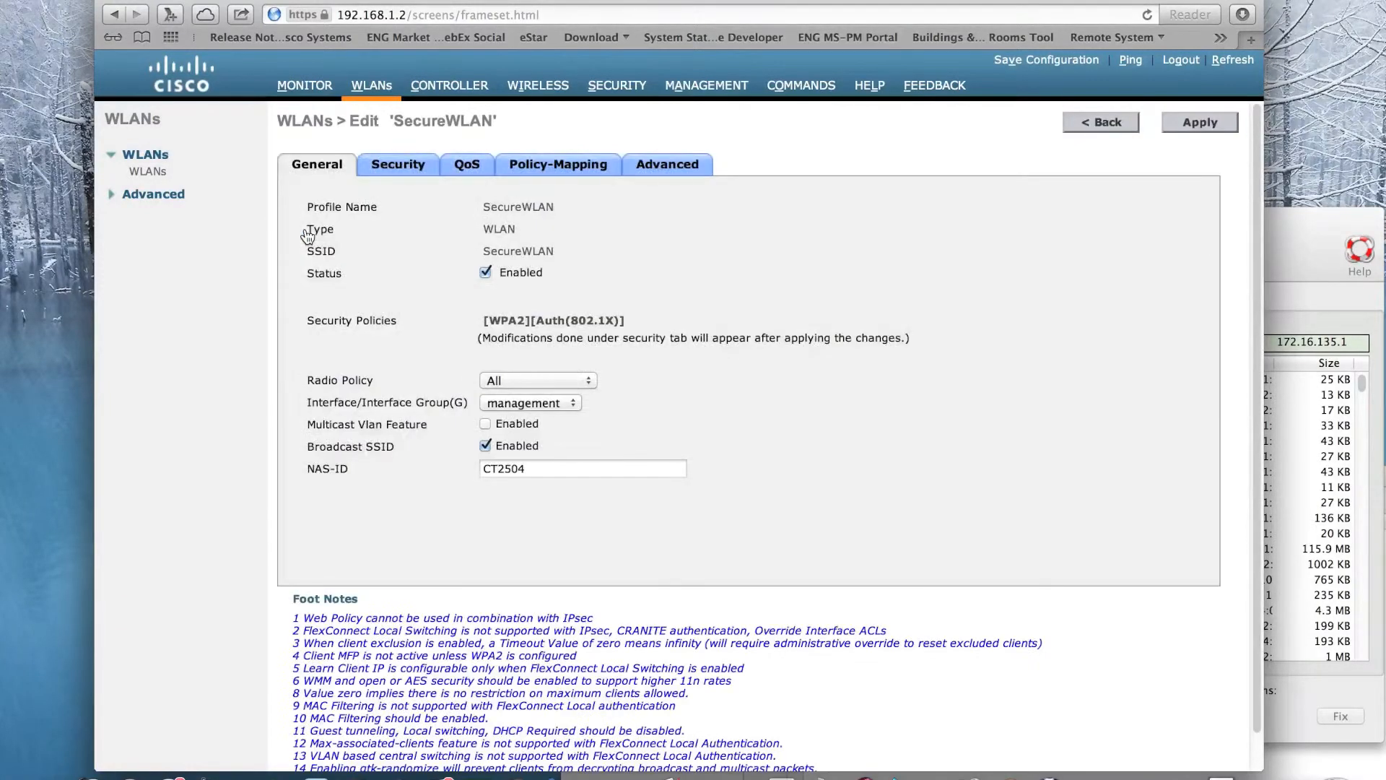
left_click(414, 169)
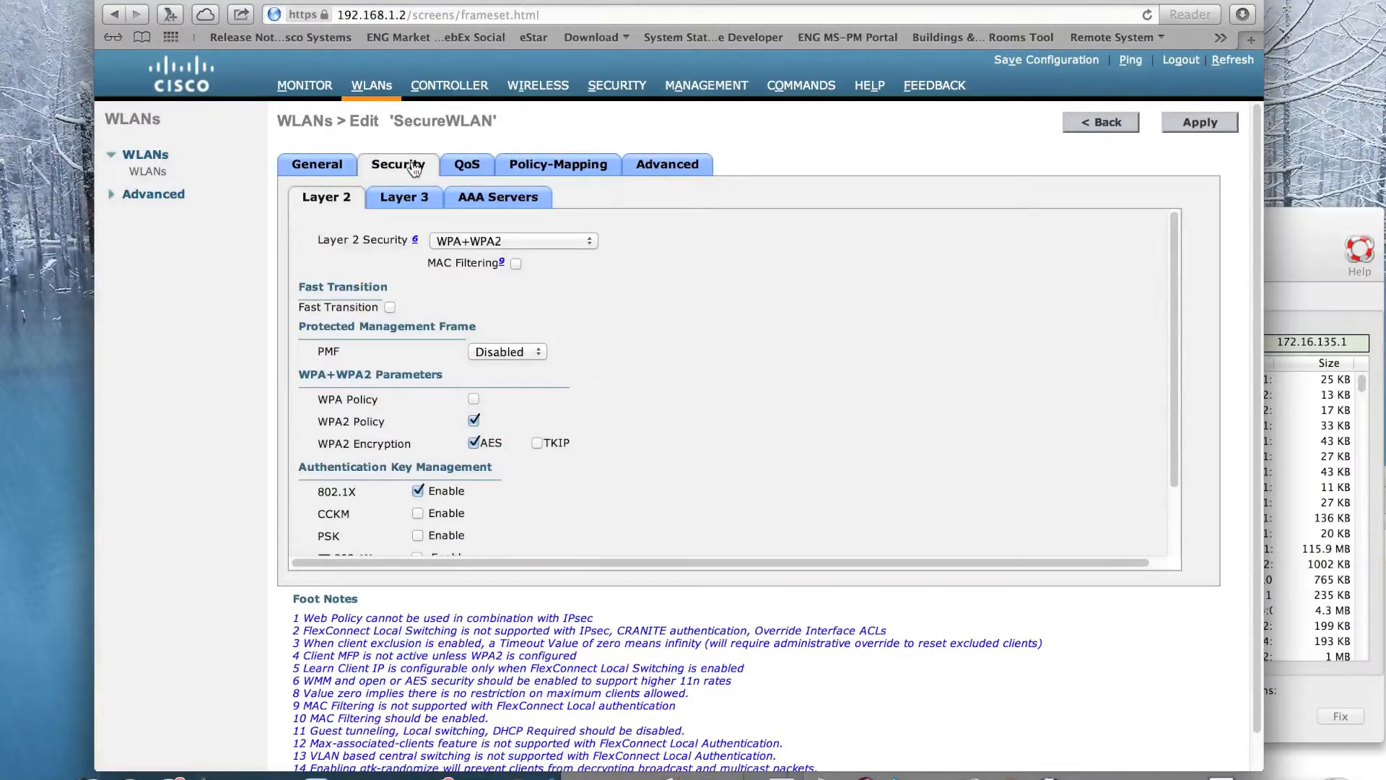
left_click(501, 204)
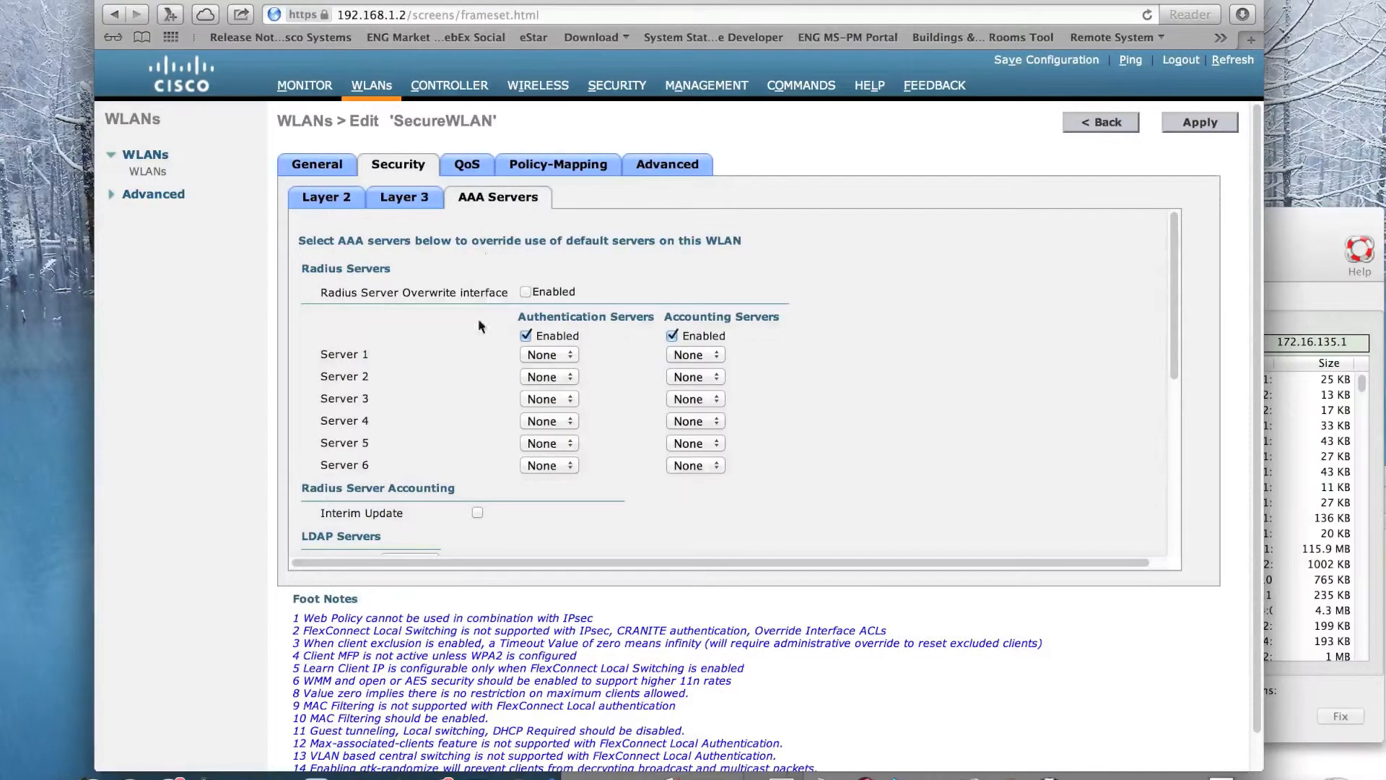
scroll(466, 354, "down", 5)
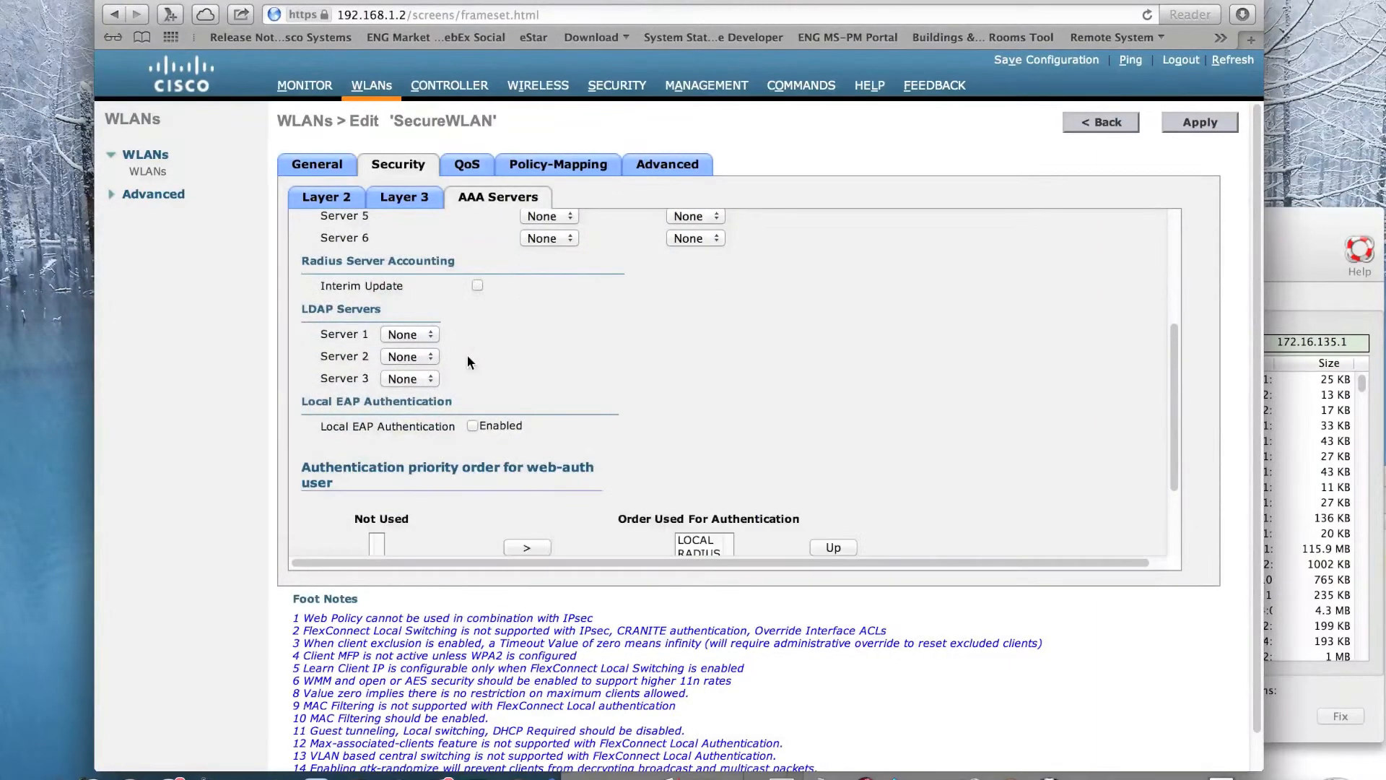
scroll(466, 355, "down", 1)
left_click(471, 411)
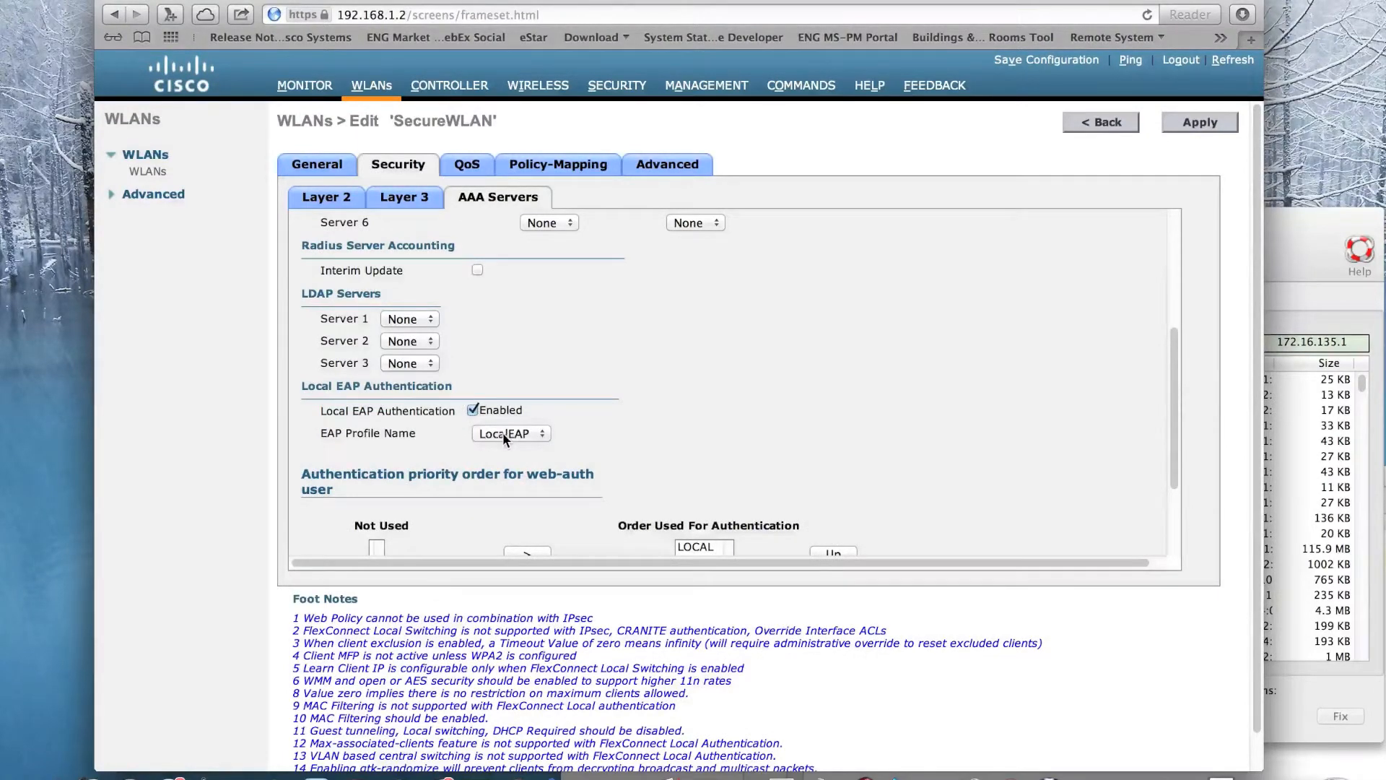
left_click(1192, 122)
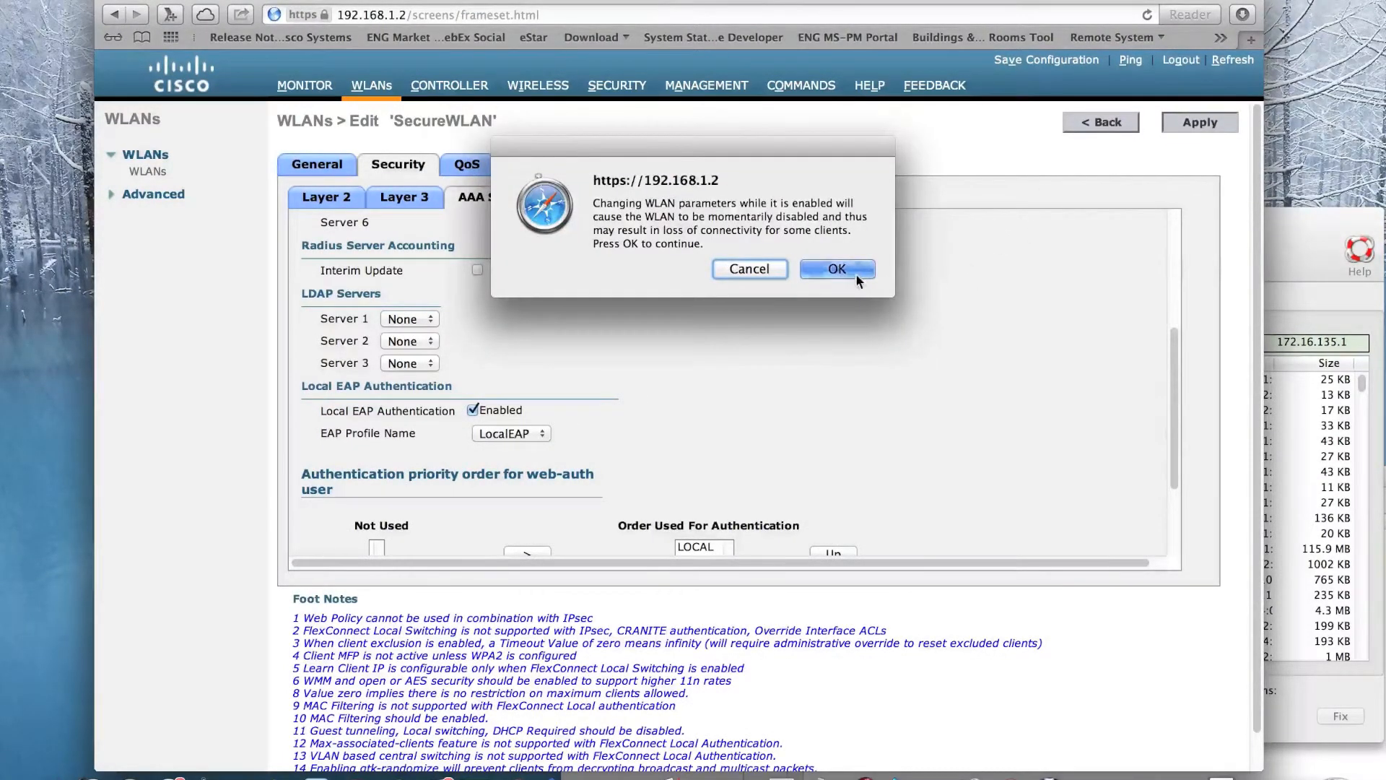
left_click(837, 269)
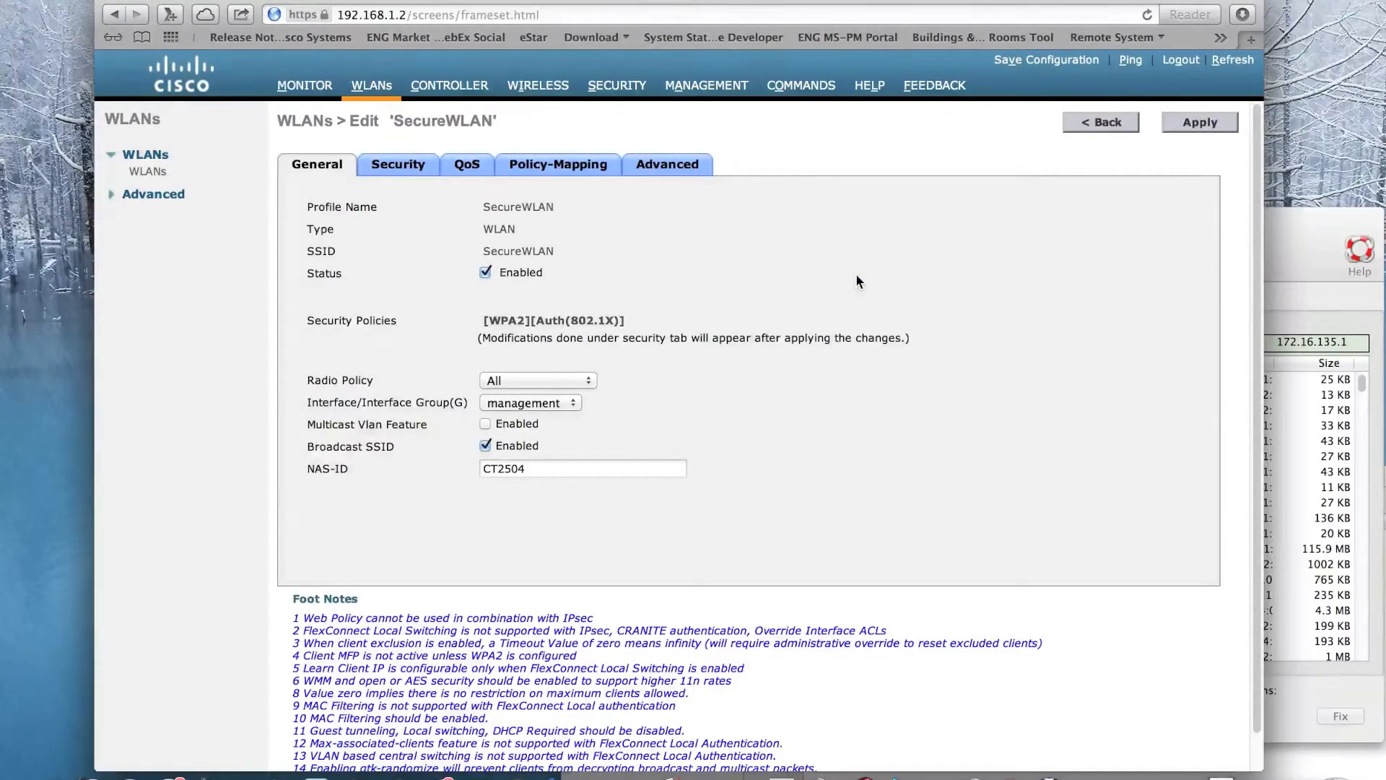